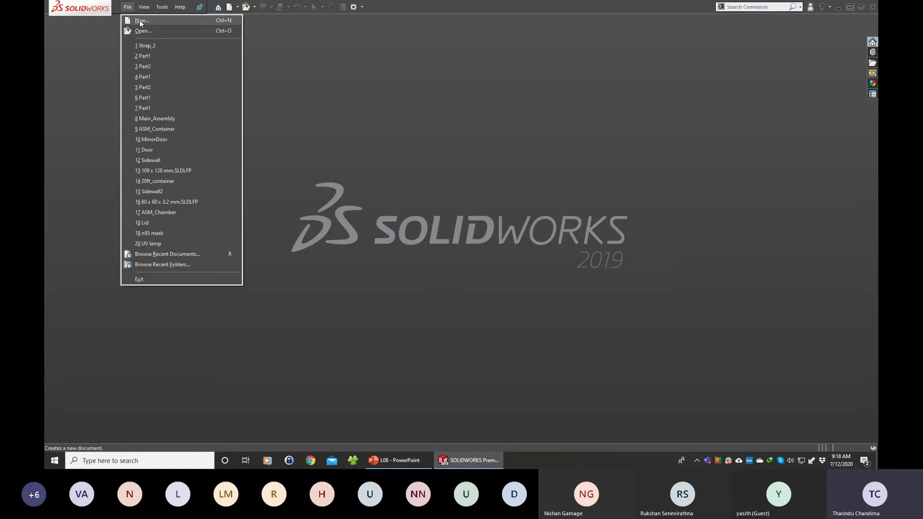
Create a new part document, using the simple Novice template choice.
left_click(140, 21)
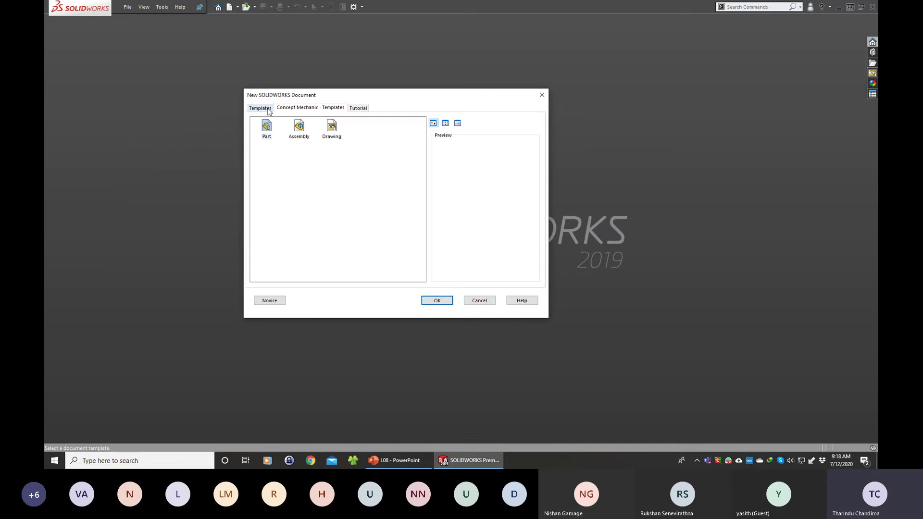
left_click(256, 301)
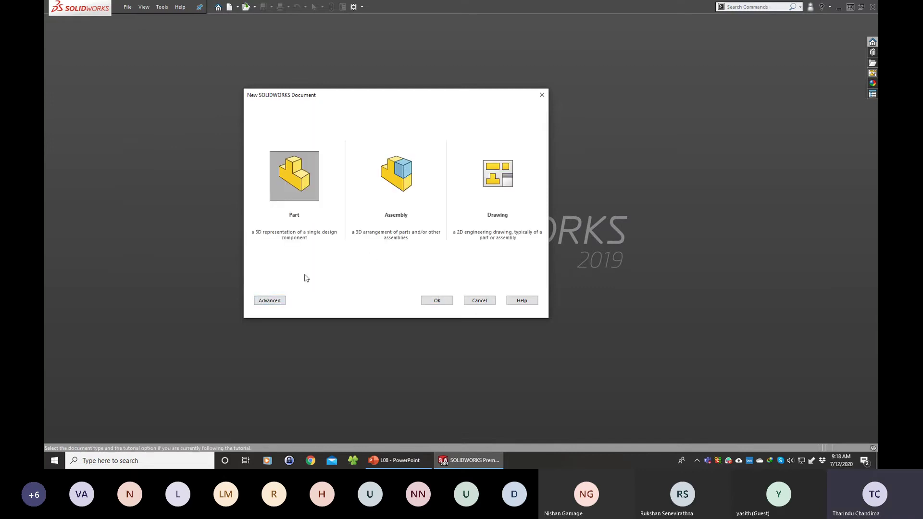
left_click_drag(347, 97, 402, 98)
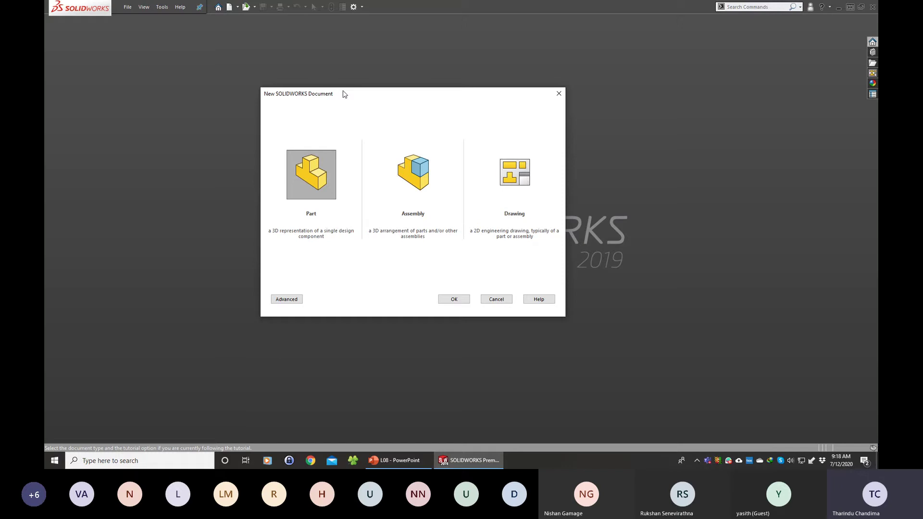
left_click_drag(343, 93, 343, 95)
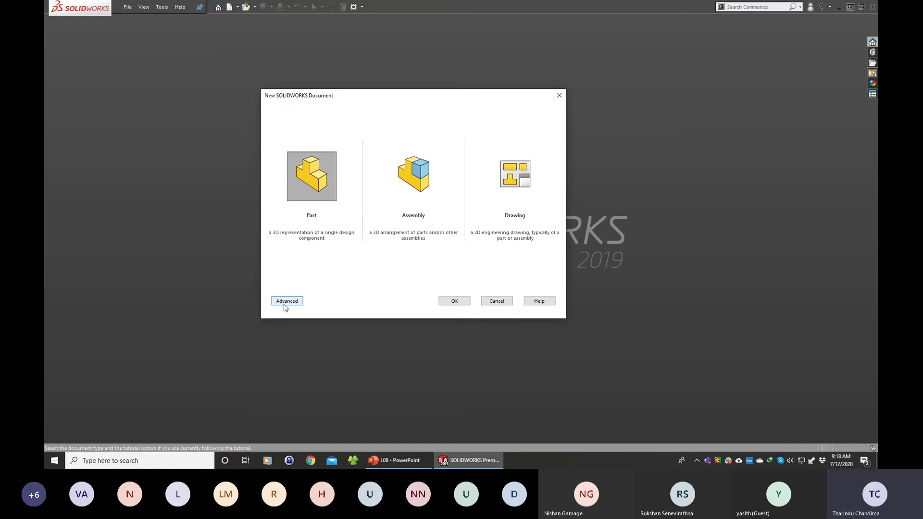
left_click(286, 301)
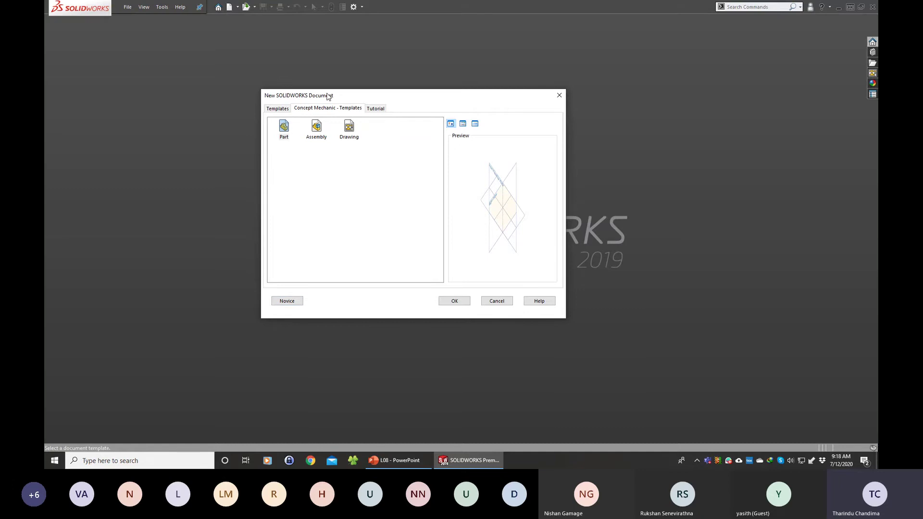
left_click(288, 303)
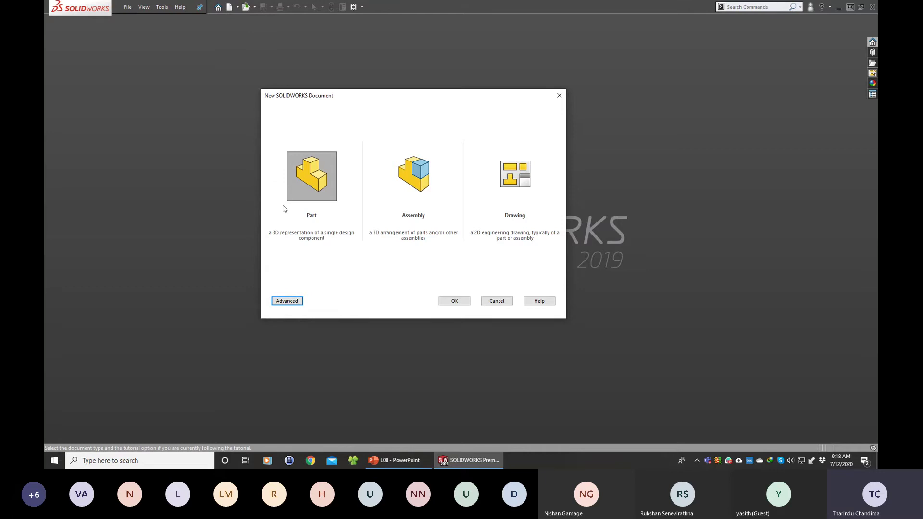
left_click(316, 187)
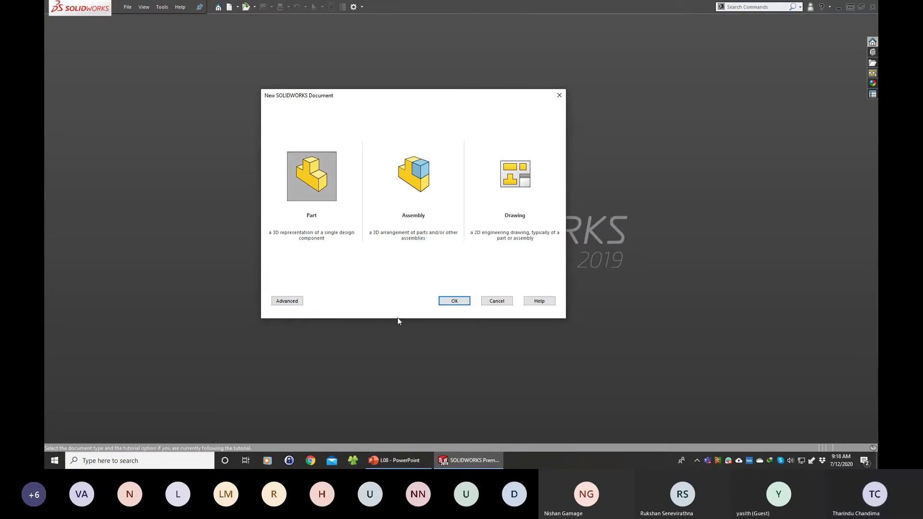
left_click(452, 302)
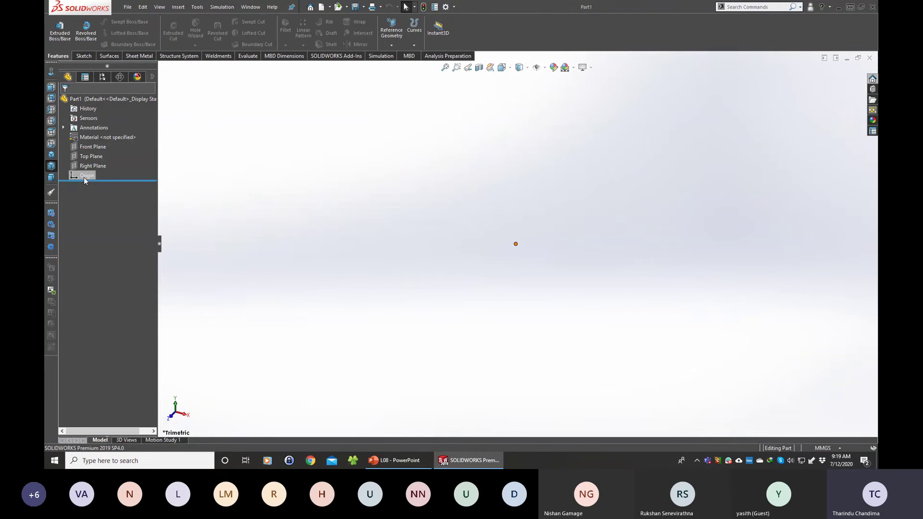
Show the Front, Top and Right planes together in the graphics area.
left_click(97, 148)
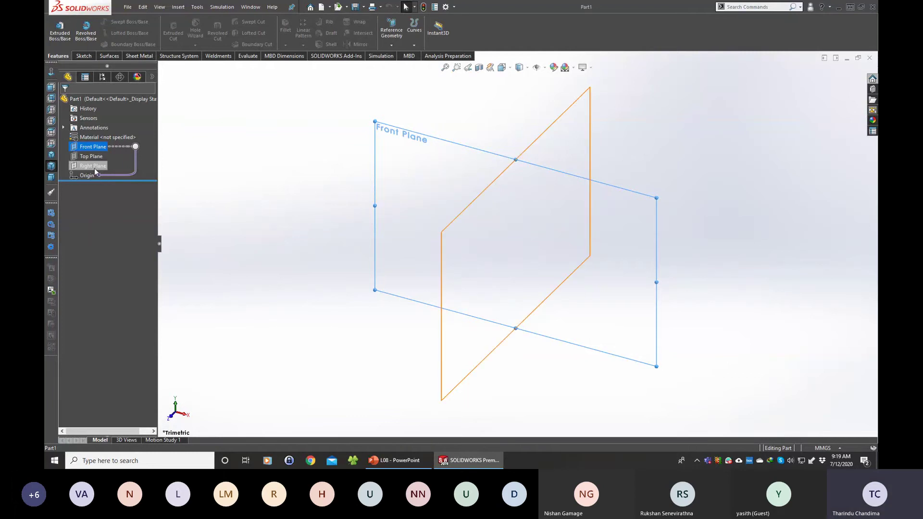
left_click(89, 166, "shift")
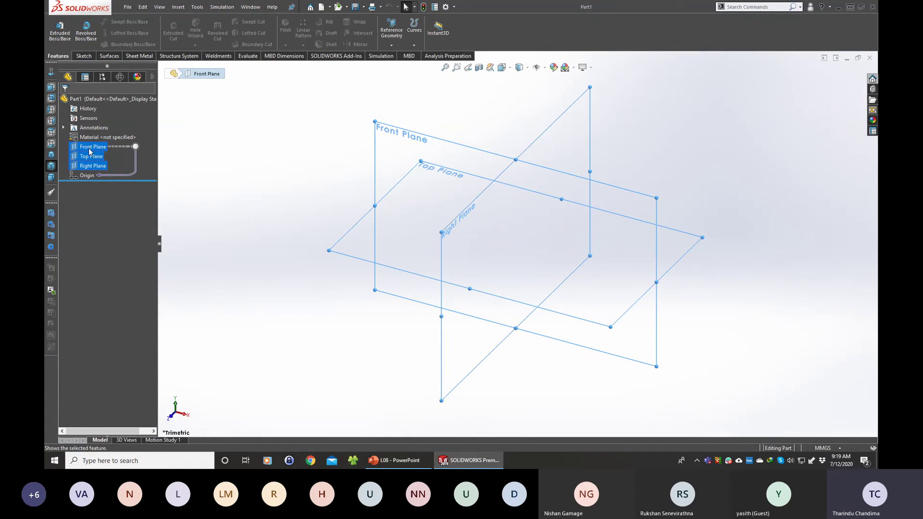
right_click(90, 150)
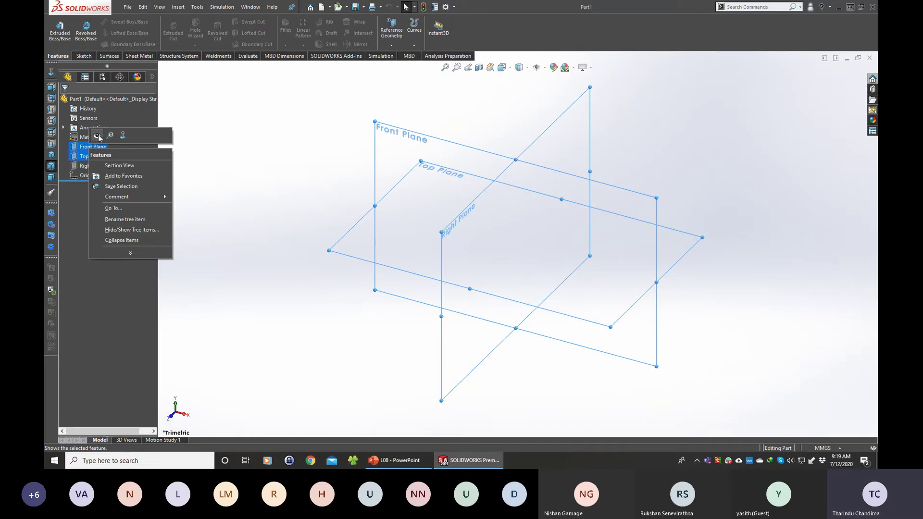
left_click(98, 134)
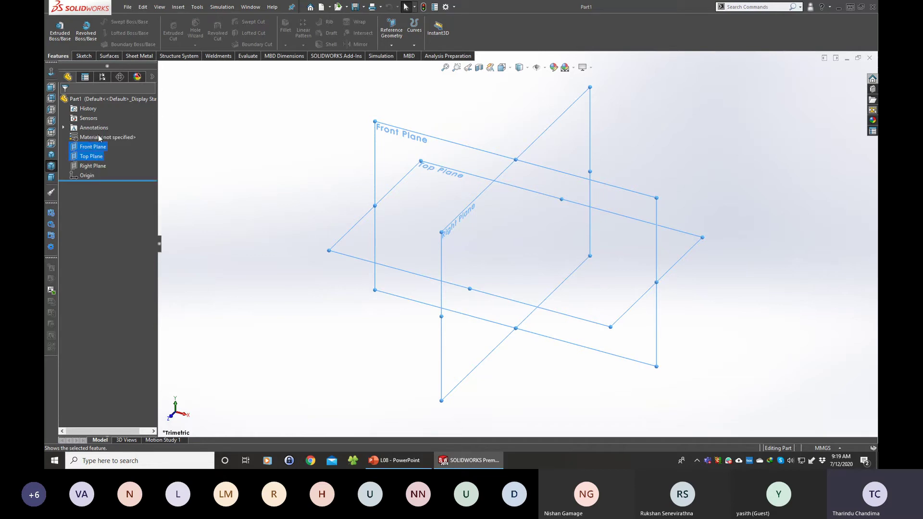
left_click(235, 165)
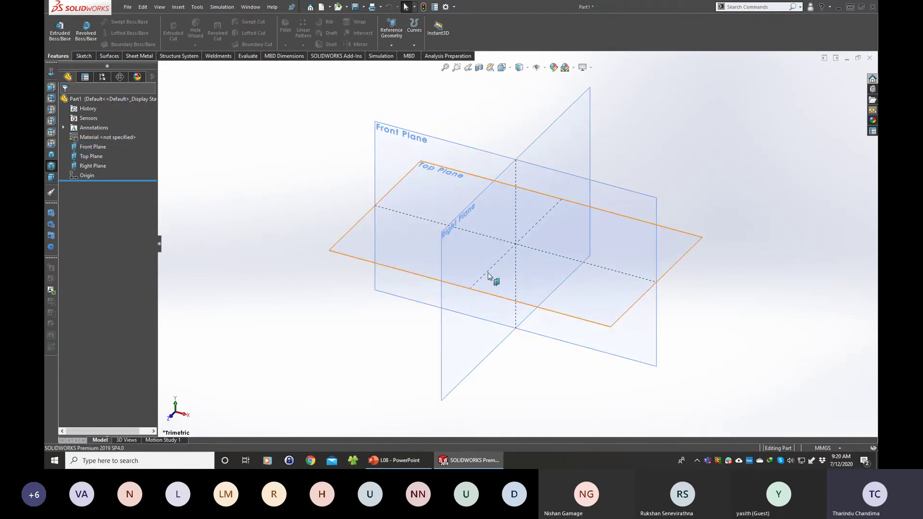
Rotate and pan the view to examine how the three reference planes are arranged around the origin.
mouse_move(685, 171)
middle_mouse_down()
mouse_move(684, 188)
mouse_move(684, 140)
mouse_move(688, 152)
middle_mouse_up()
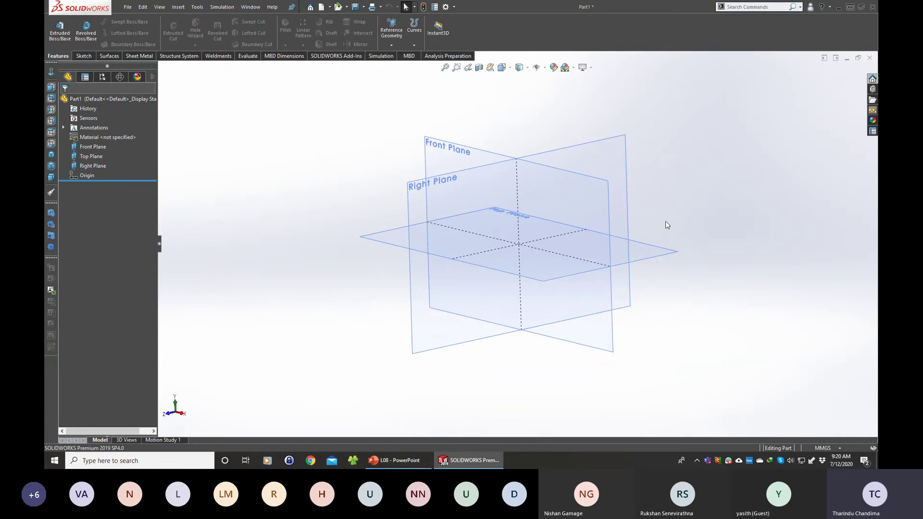
middle_click_drag(668, 185, 692, 206)
right_click(692, 198)
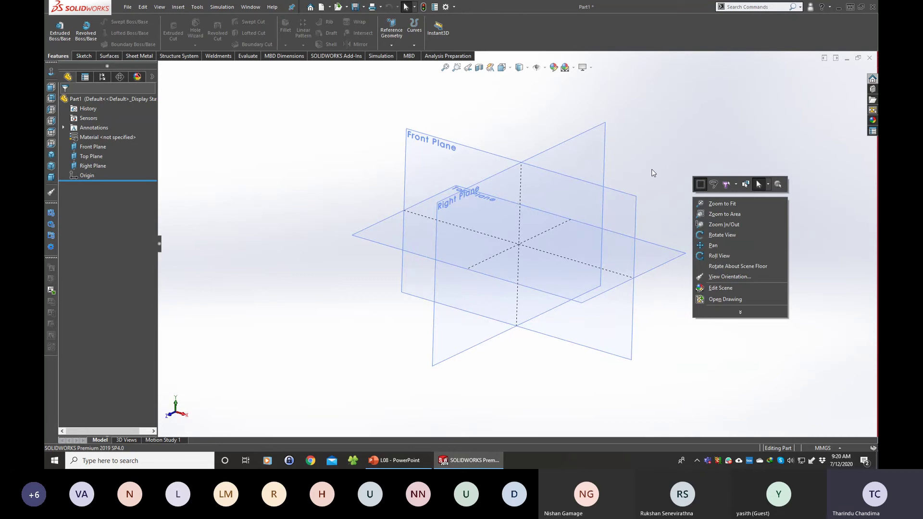
right_click(752, 129)
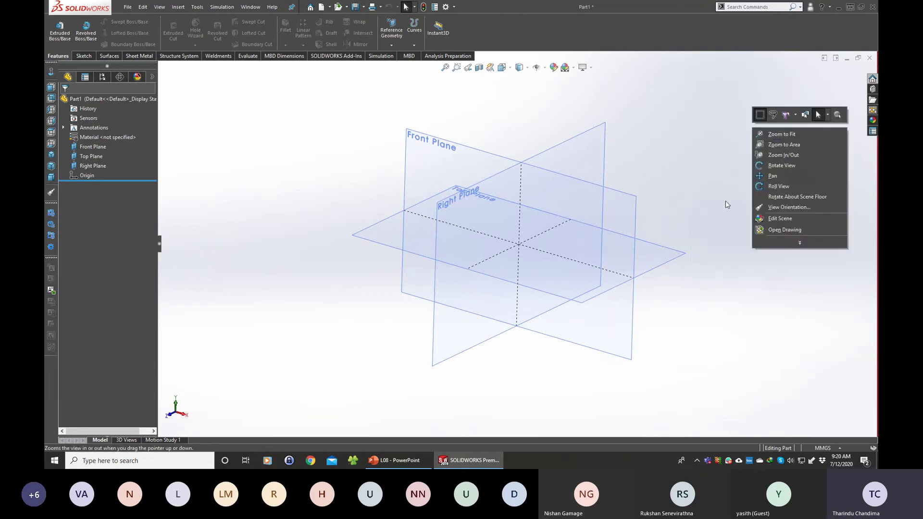
left_click(783, 168)
left_click_drag(759, 191, 713, 154)
right_click(714, 158)
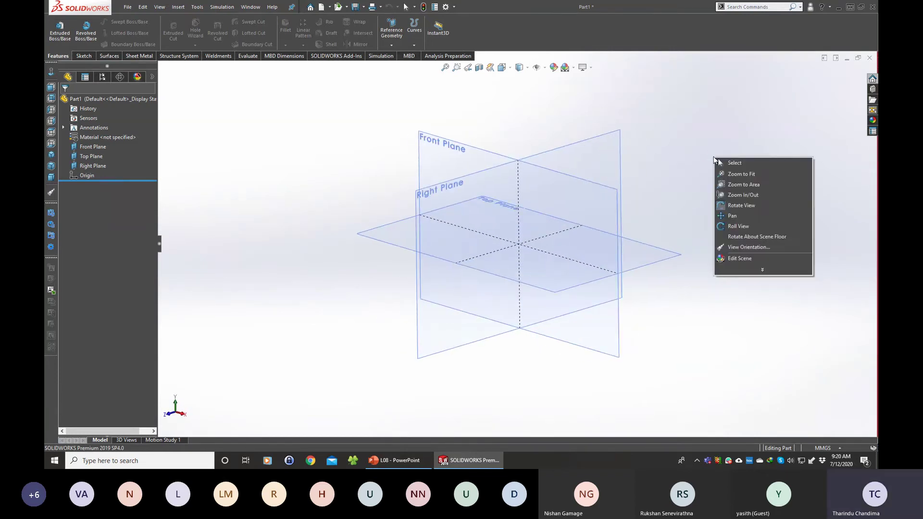
left_click(727, 216)
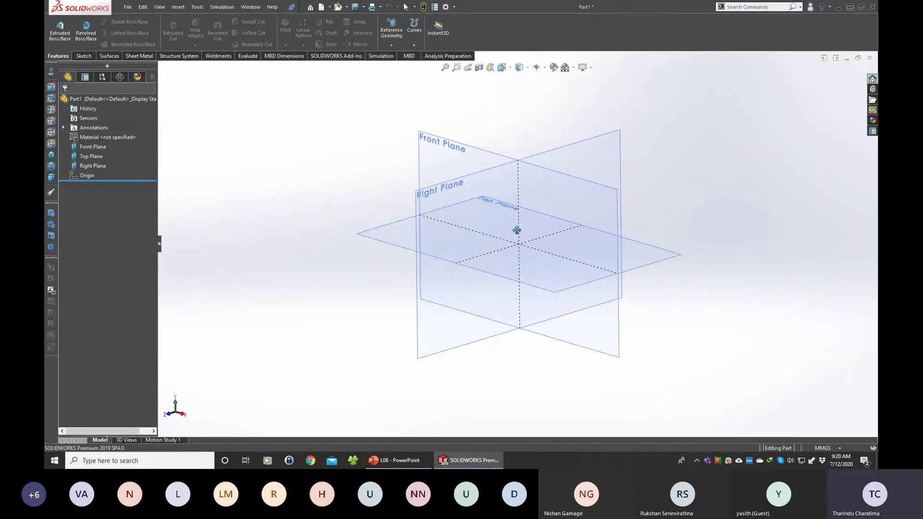
left_click_drag(500, 233, 499, 212)
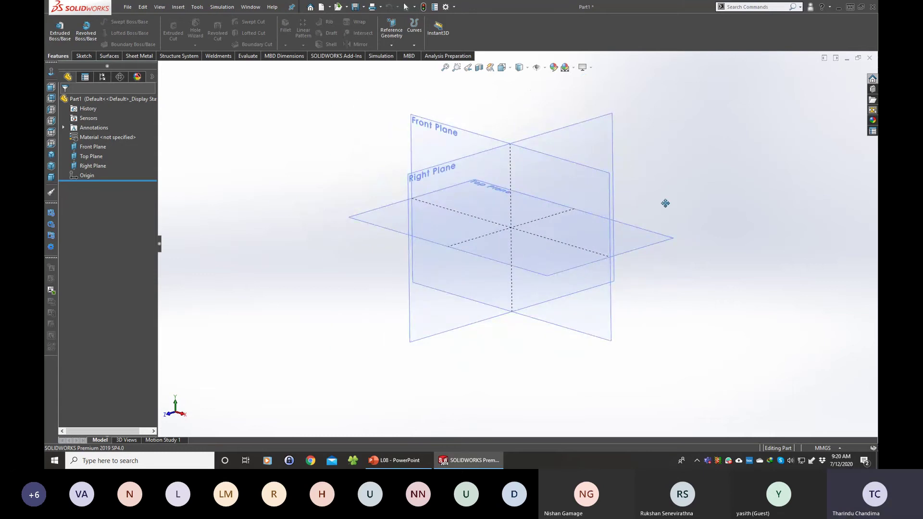
key("Escape")
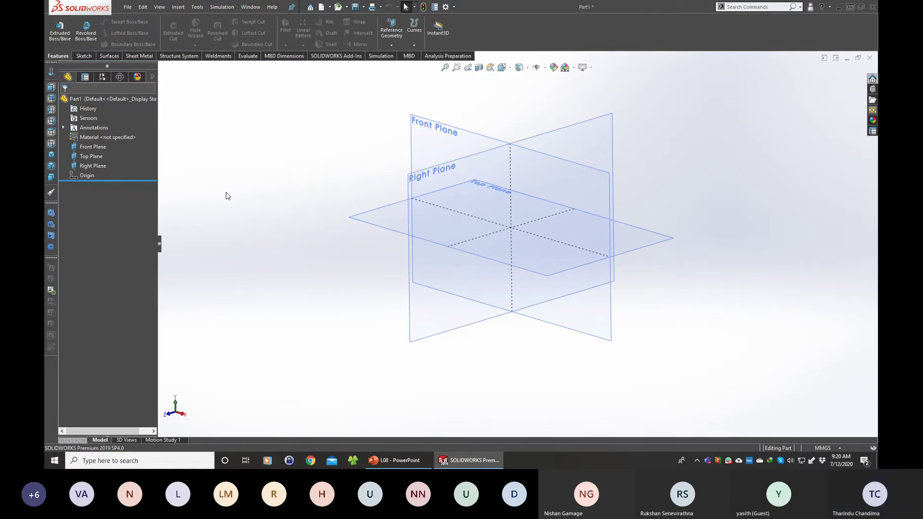
middle_click_drag(297, 184, 297, 184)
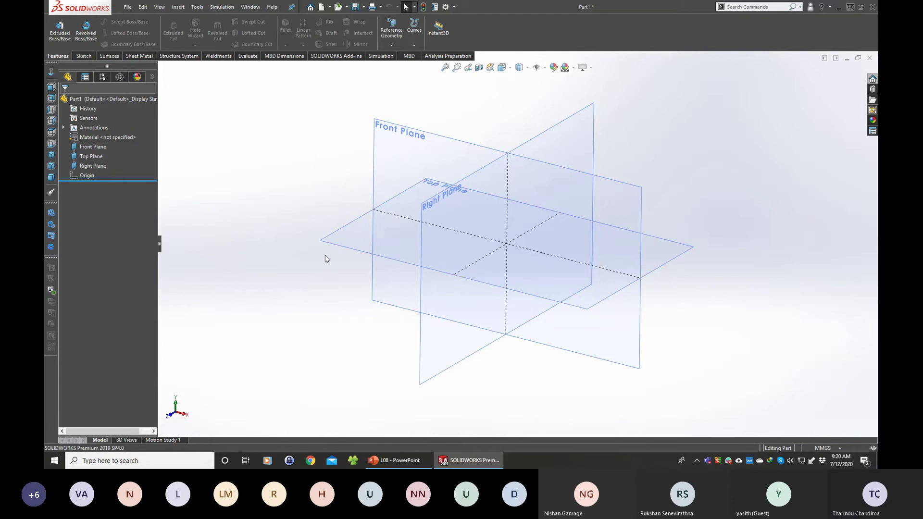
left_click(395, 135)
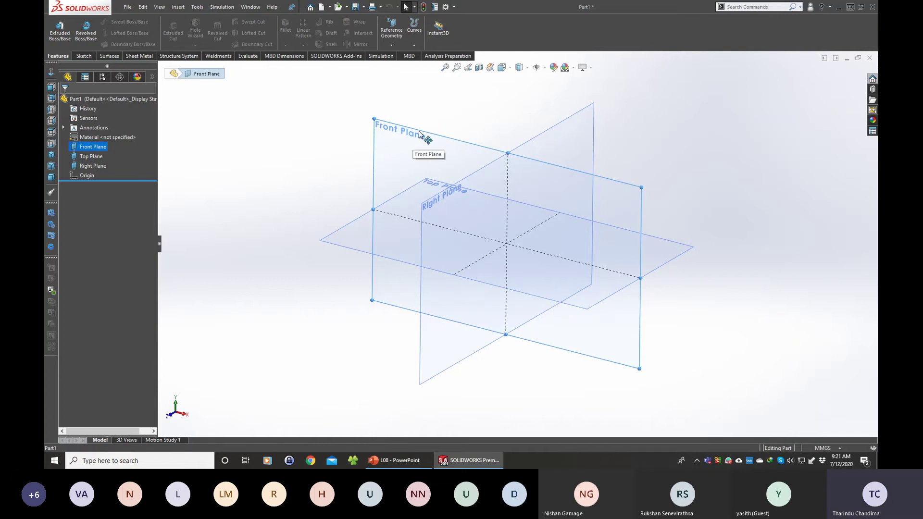
left_click(336, 105)
left_click(390, 131)
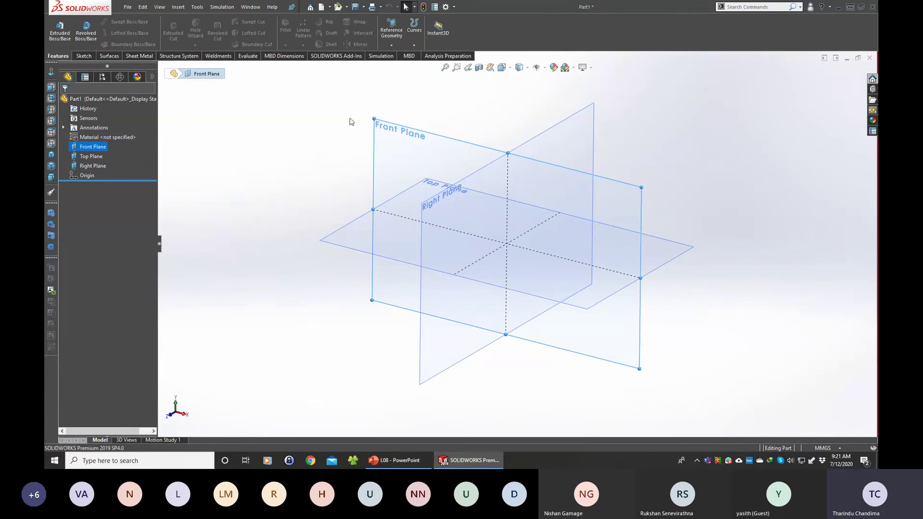
left_click(342, 141)
left_click(81, 58)
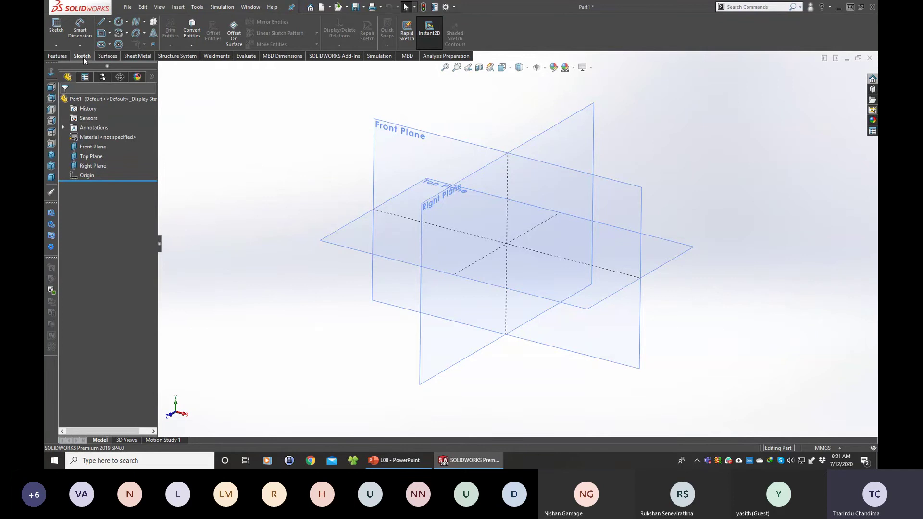
left_click(55, 29)
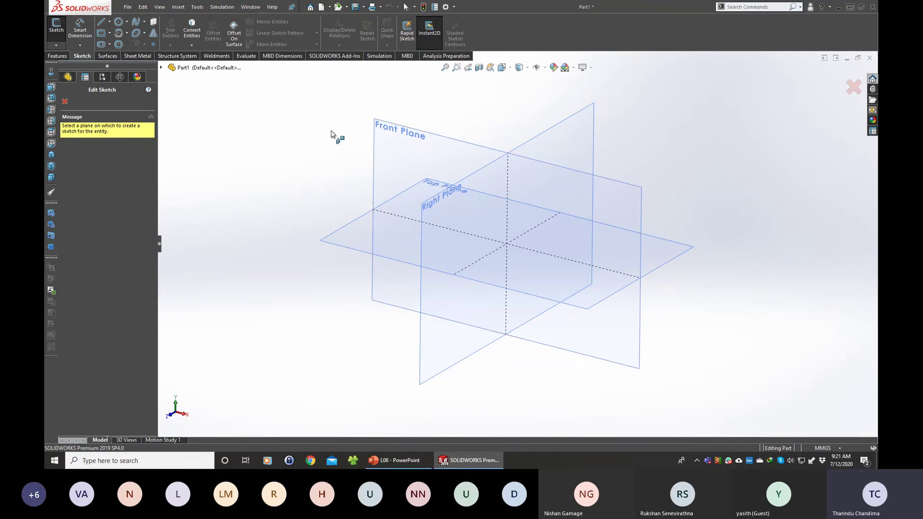
key("Escape")
Start a new sketch on the Front Plane and clear the plane selection.
left_click(423, 138)
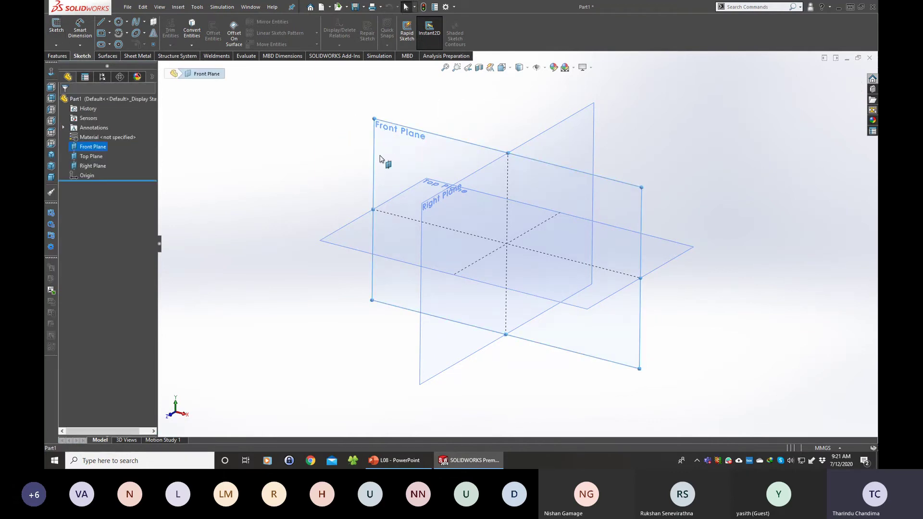
left_click(412, 135)
left_click(408, 135)
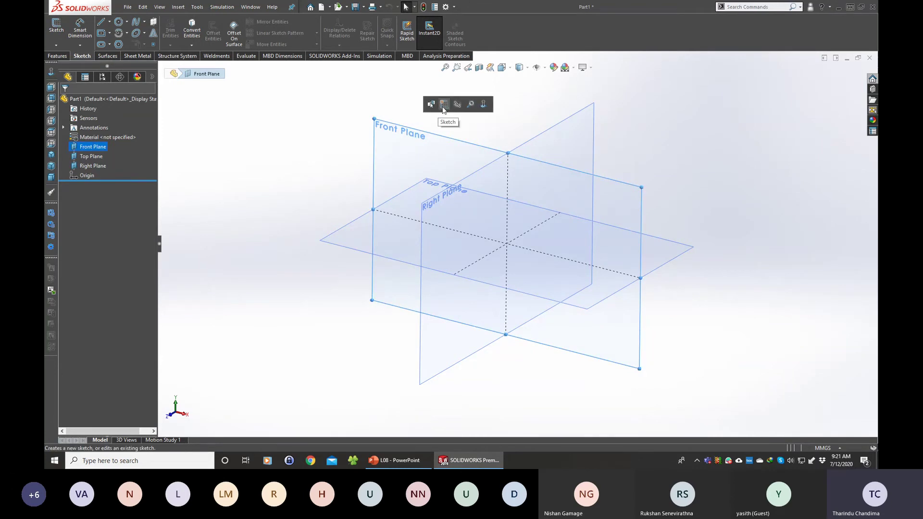
left_click(443, 105)
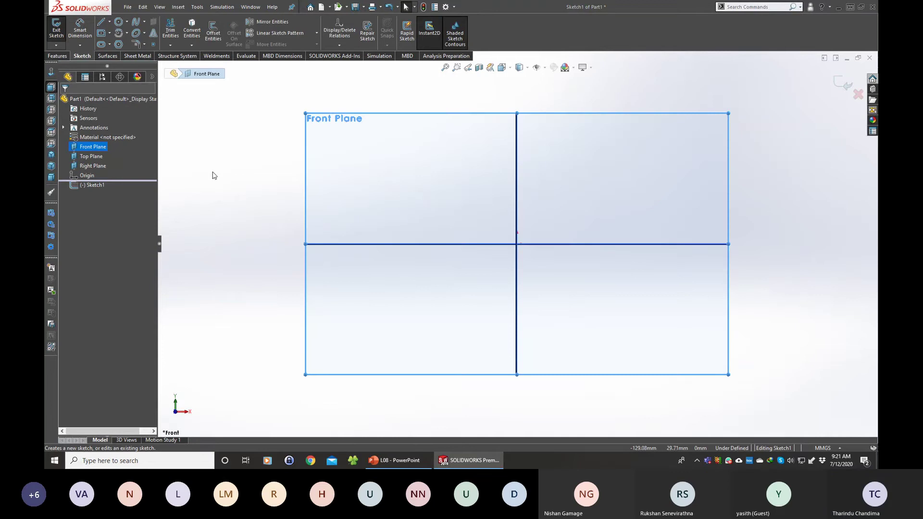
left_click(229, 166)
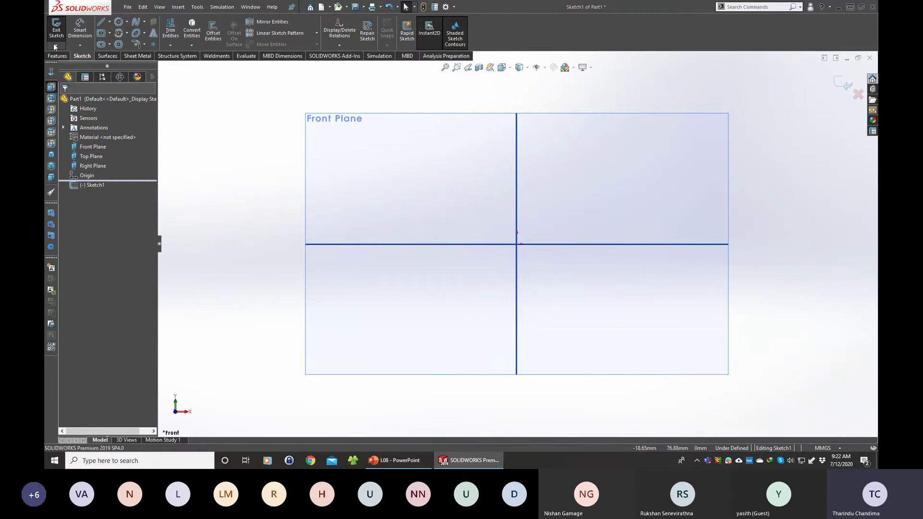
left_click(102, 55)
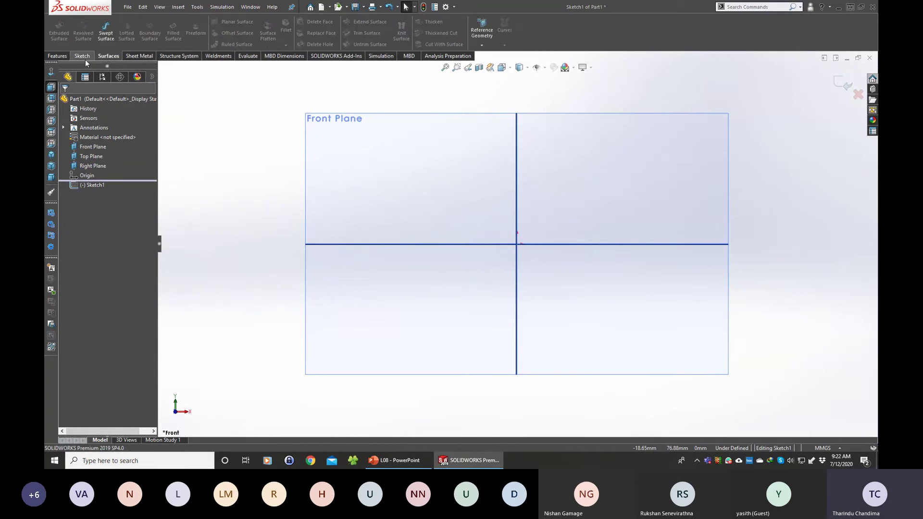
left_click(82, 56)
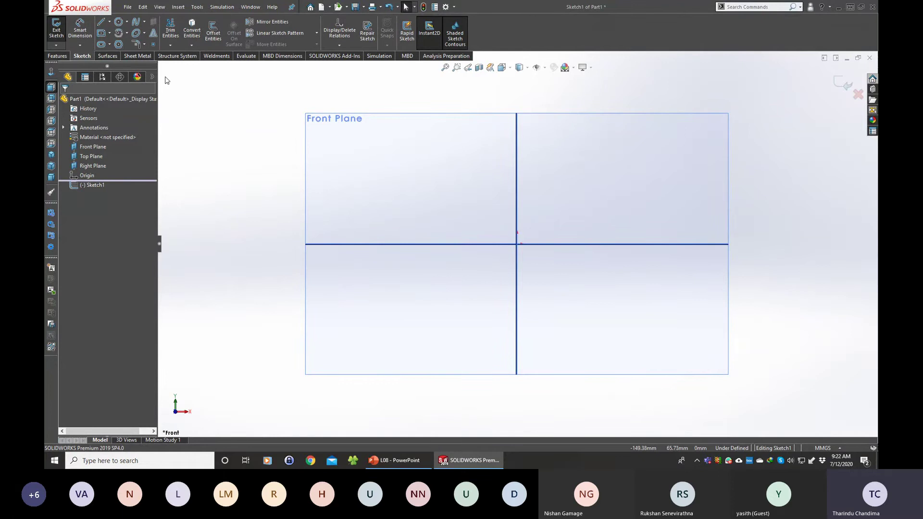
left_click(119, 21)
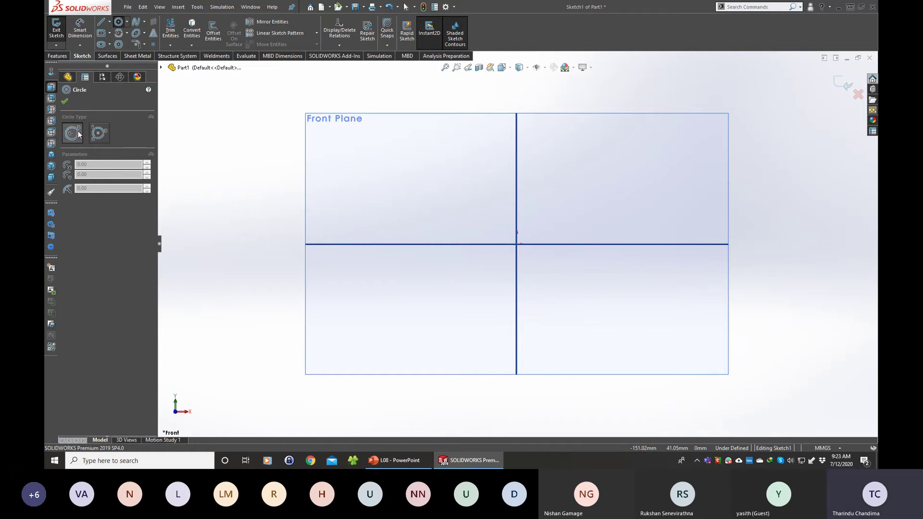
left_click(517, 244)
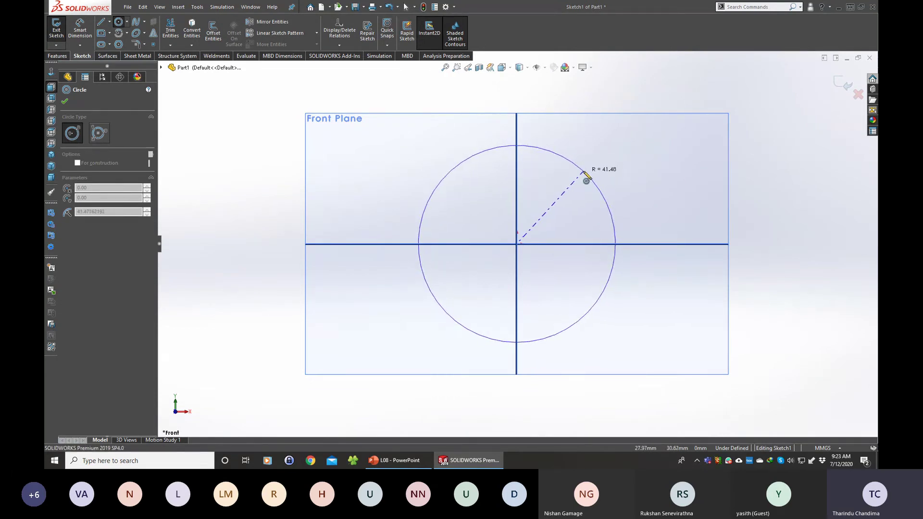
key("Escape")
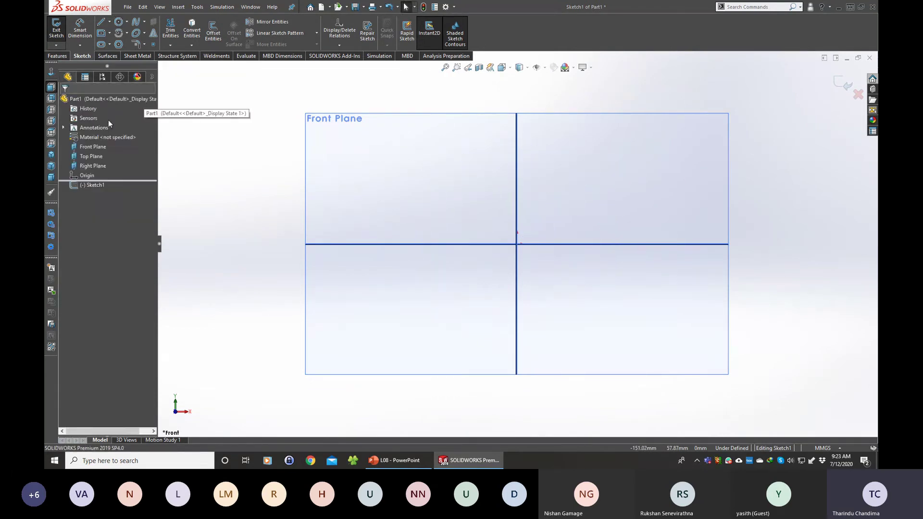
Sketch a perimeter circle through three points on the Front Plane, with a radius of about 43 mm.
left_click(119, 22)
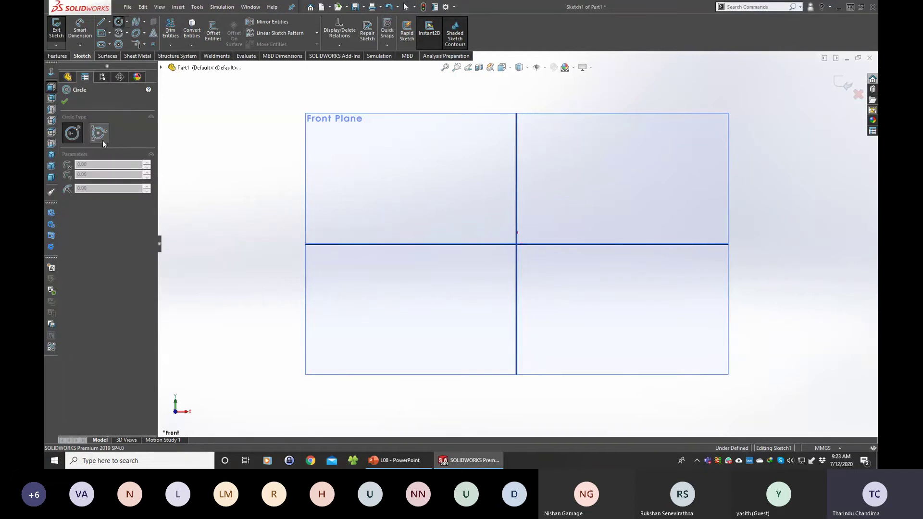
left_click(100, 137)
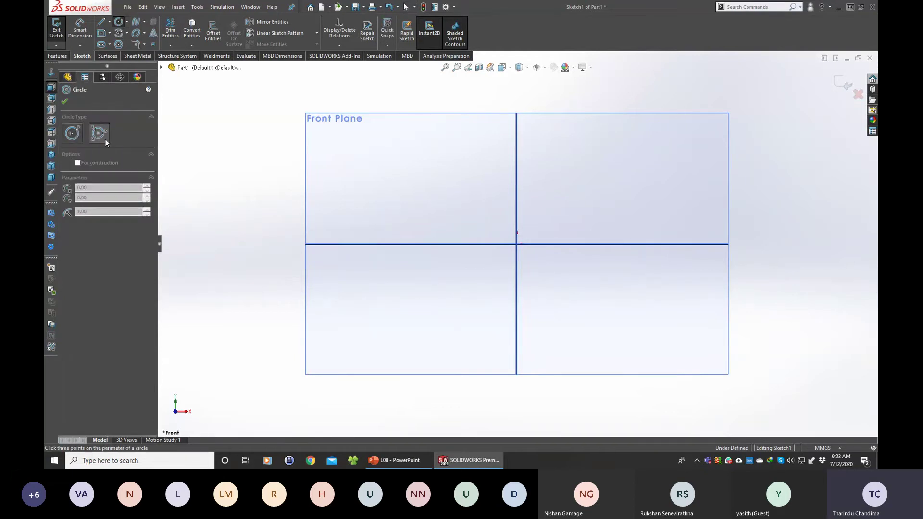
left_click(432, 178)
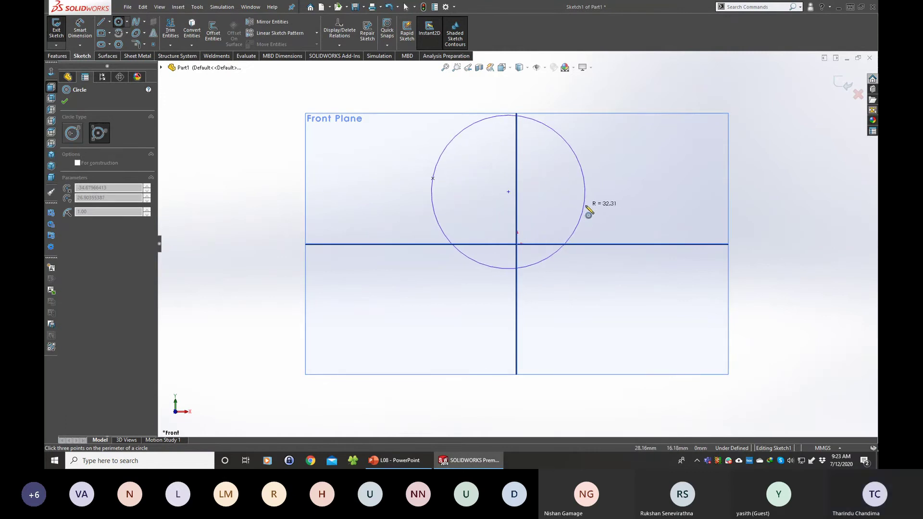
left_click(585, 205)
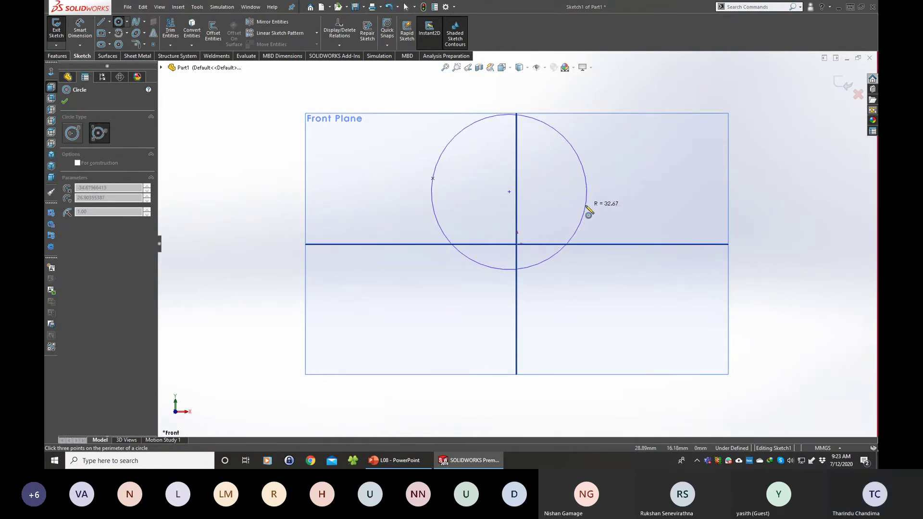
left_click(552, 341)
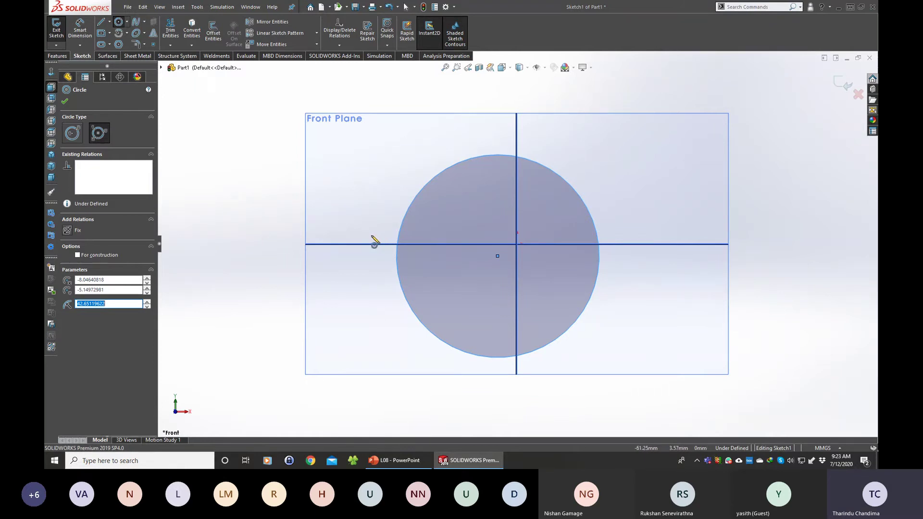
key("Escape")
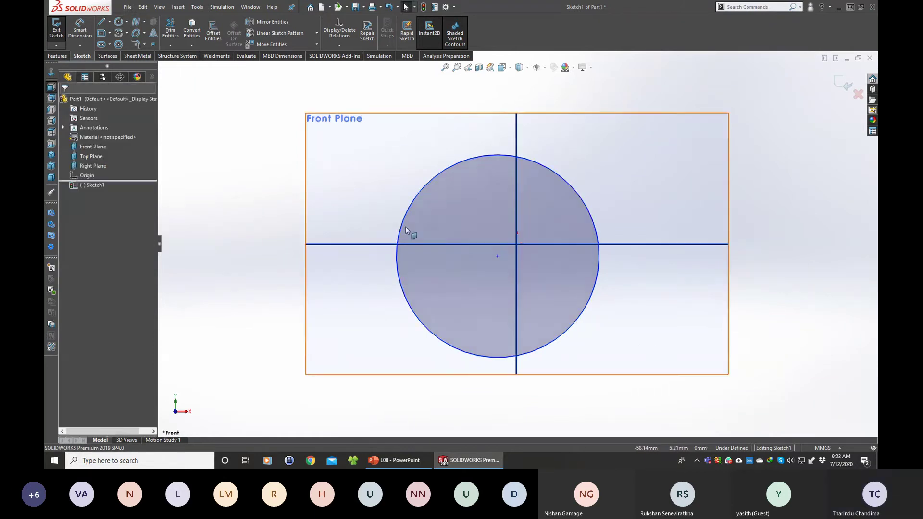
Delete the three-point circle from the sketch.
left_click(443, 171)
key("Delete")
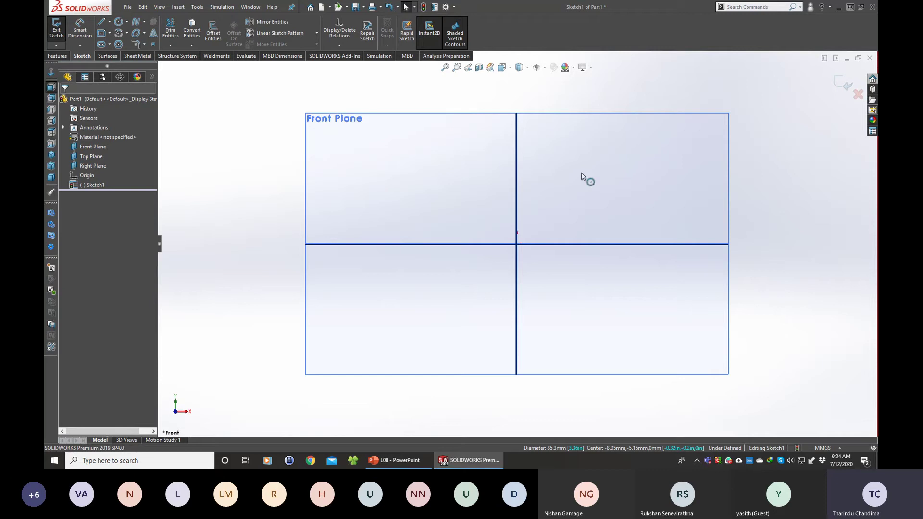
left_click(118, 27)
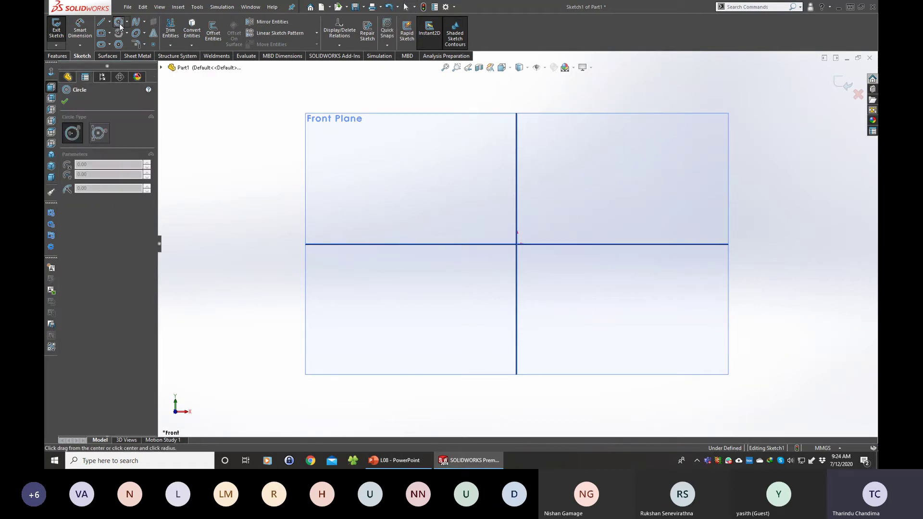
key("Escape")
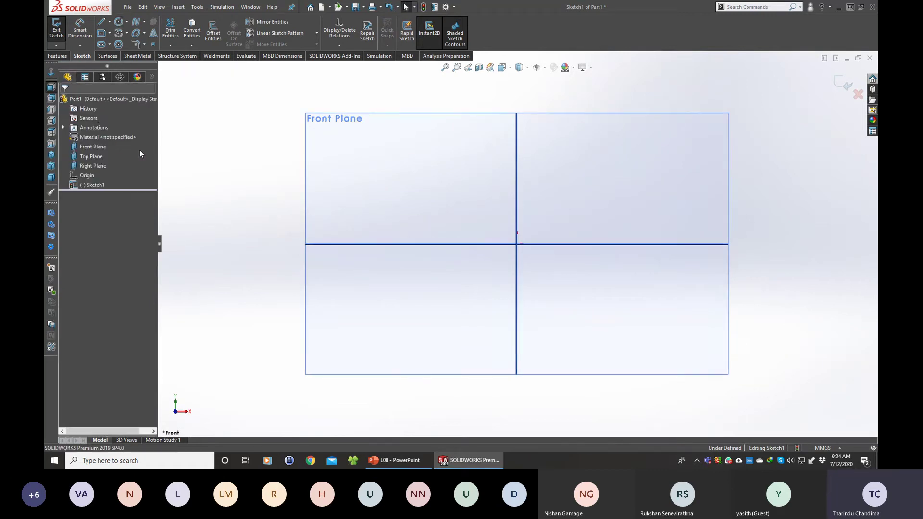
Sketch a center-type circle centered on the origin with a radius of about 37 mm.
left_click(119, 24)
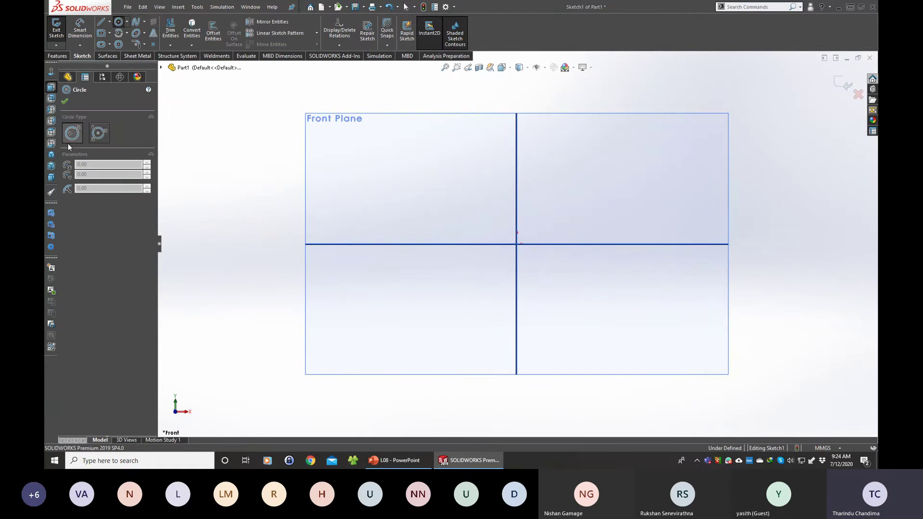
left_click(516, 244)
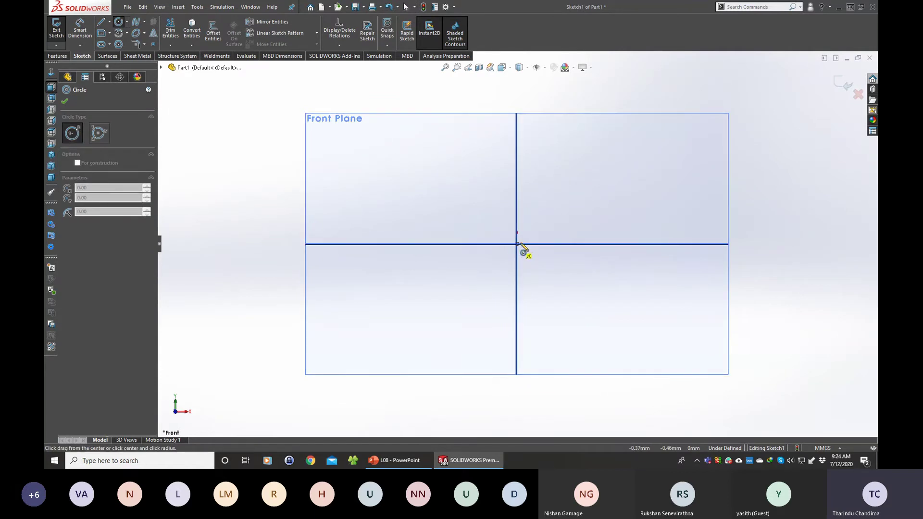
left_click(585, 188)
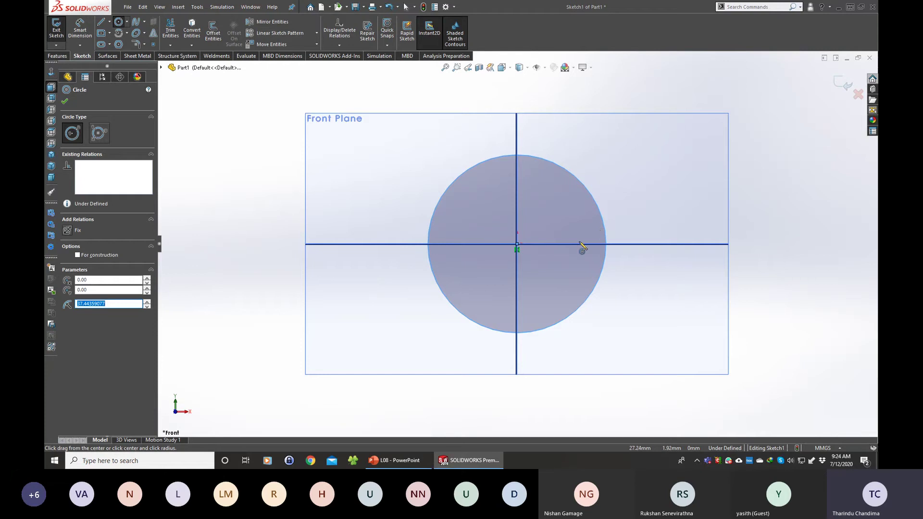
key("Escape")
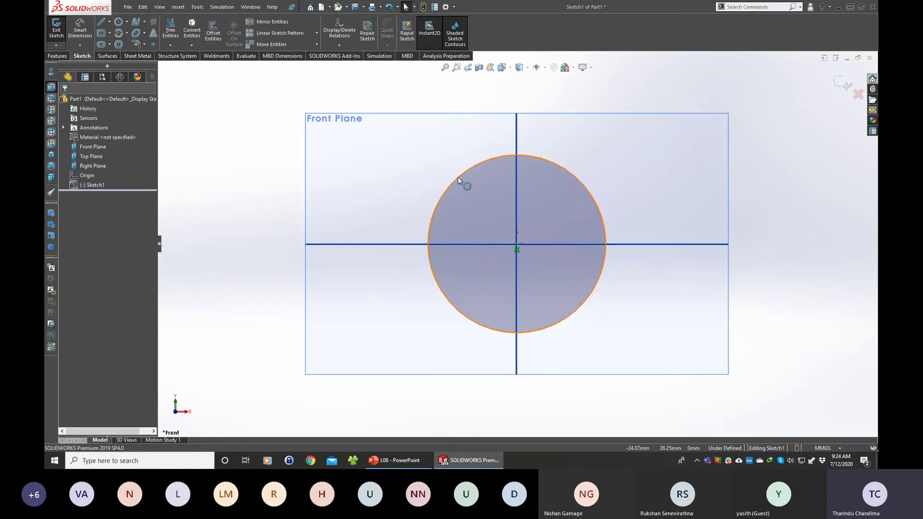
Resize the origin-centered circle freehand by its edge, ending at a radius of about 43 mm, and deselect it.
left_click_drag(457, 177, 564, 181)
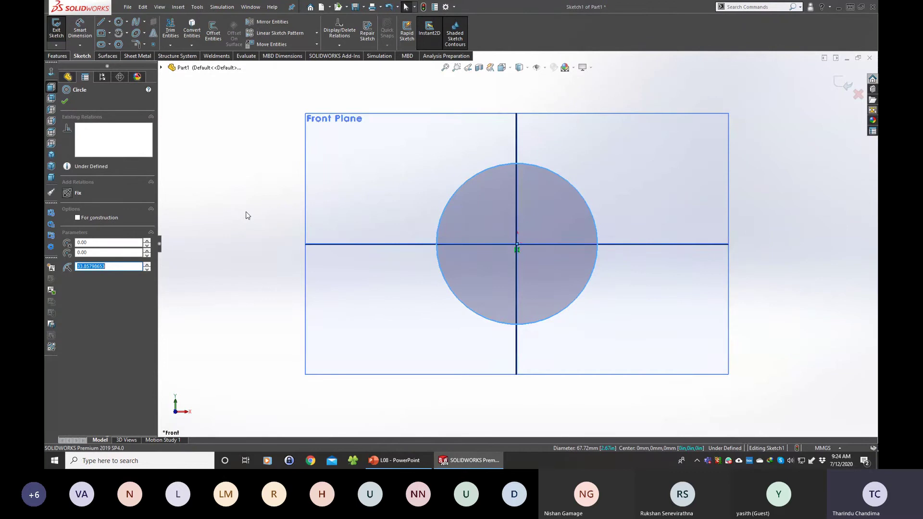
key("Escape")
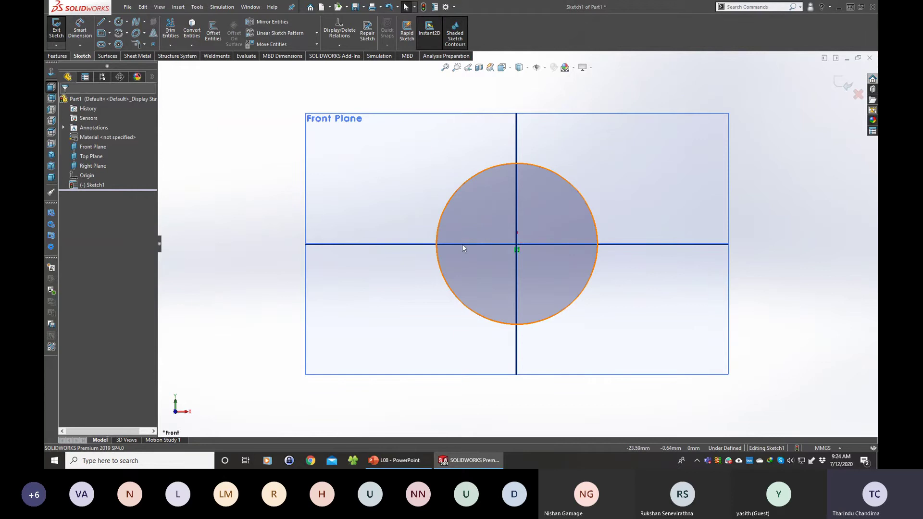
left_click_drag(554, 189, 552, 204)
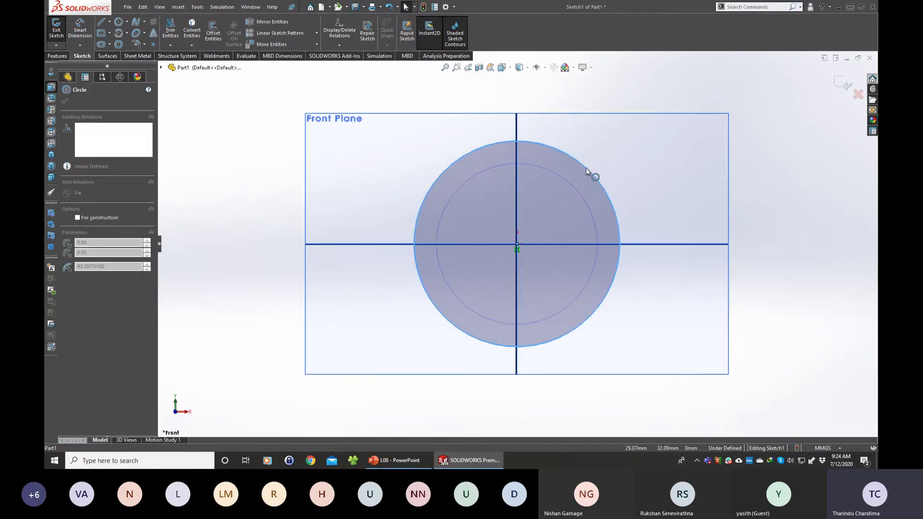
left_click(586, 168)
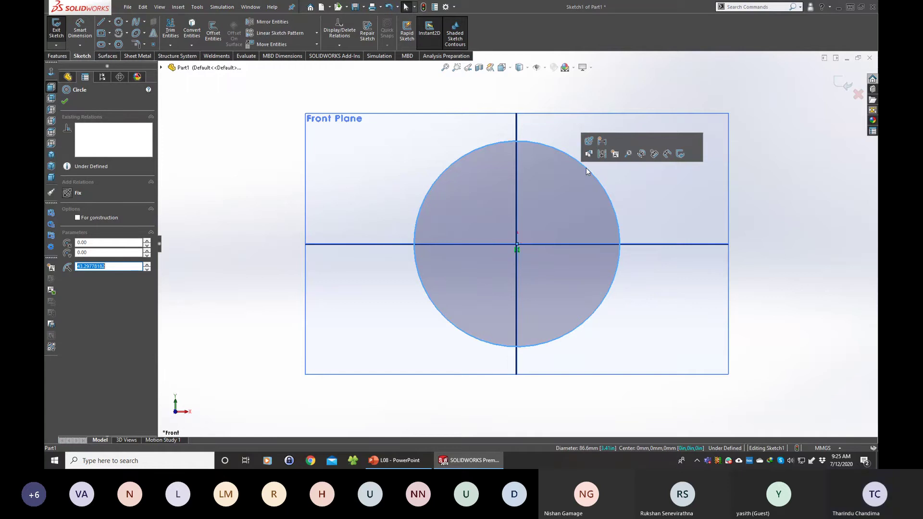
left_click(255, 219)
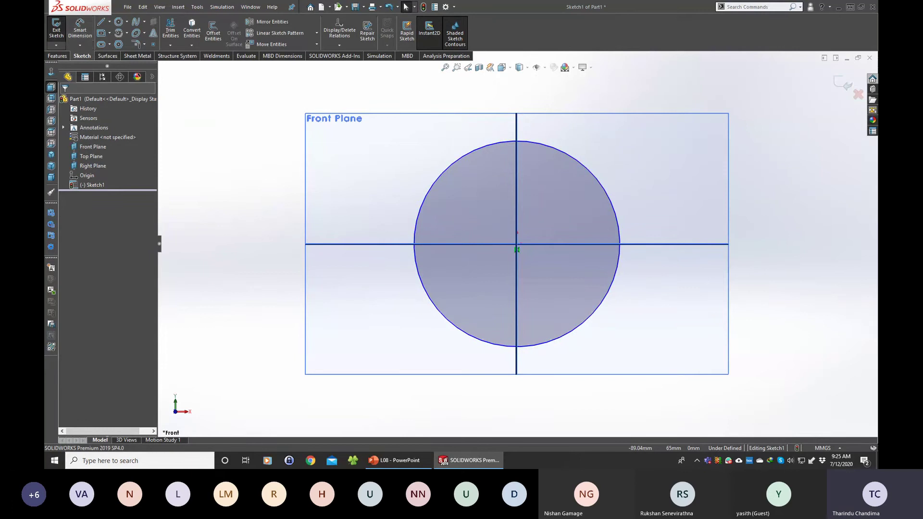
Add a Smart Dimension for the circle's diameter outside its edge and set it to 80 mm.
left_click(80, 30)
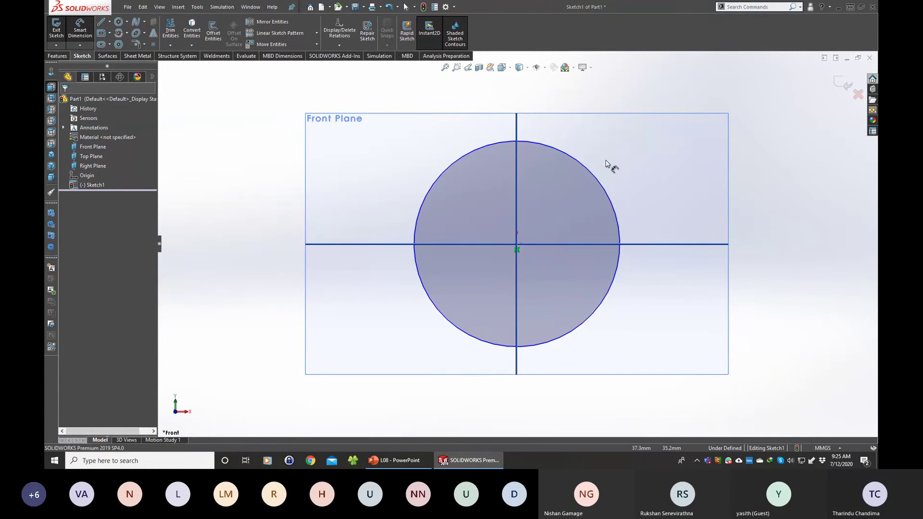
left_click(608, 195)
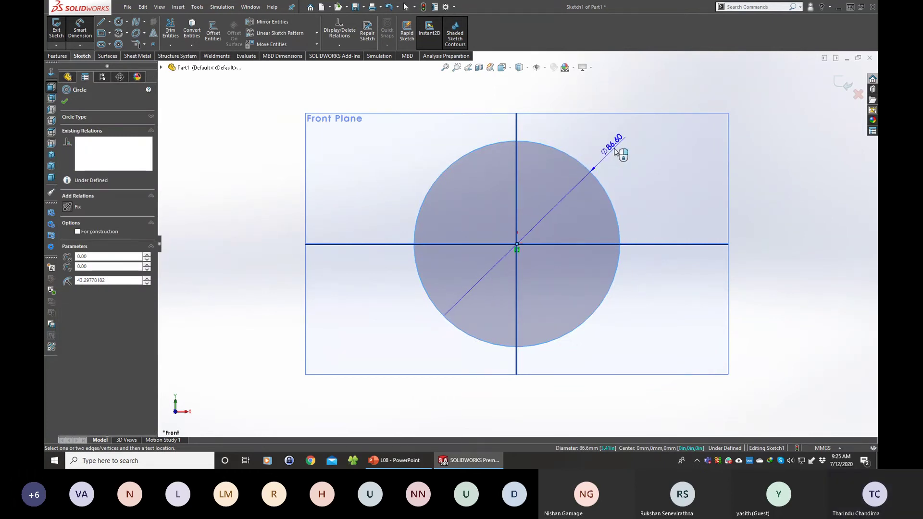
left_click(616, 151)
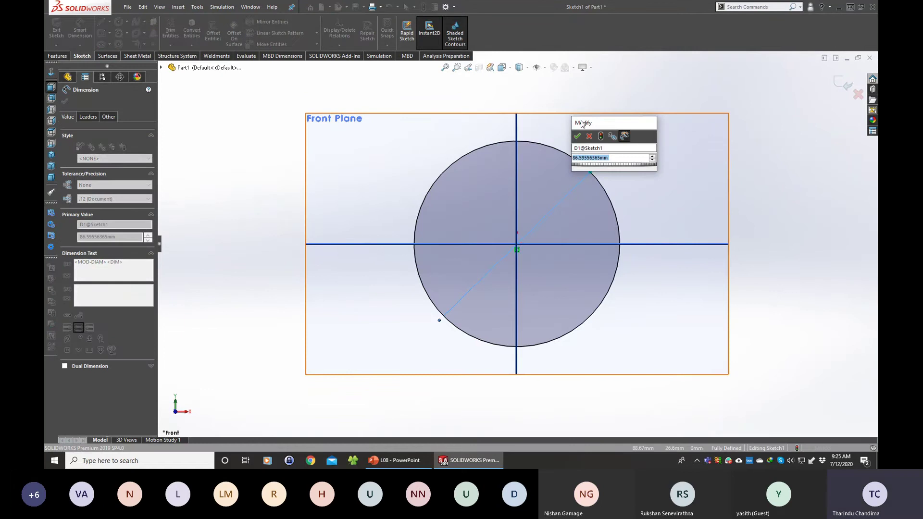
left_click_drag(608, 124, 661, 195)
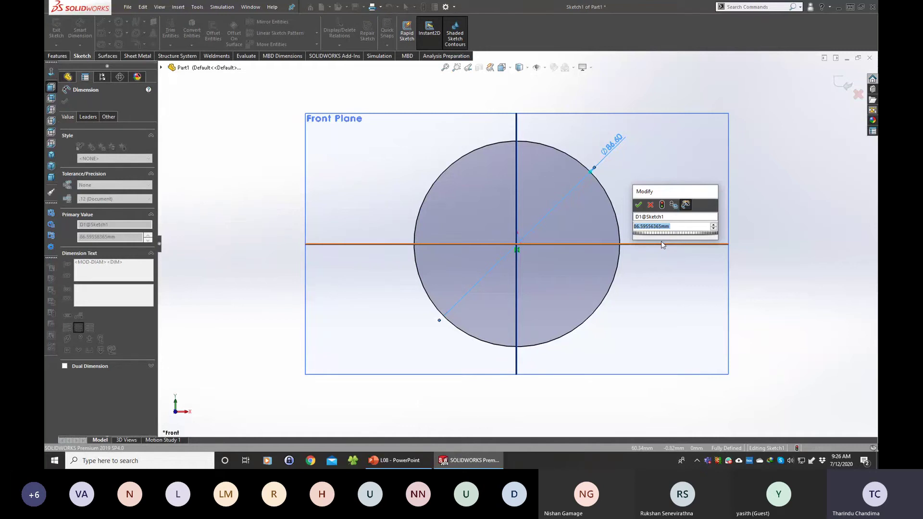
type("80")
key("Return")
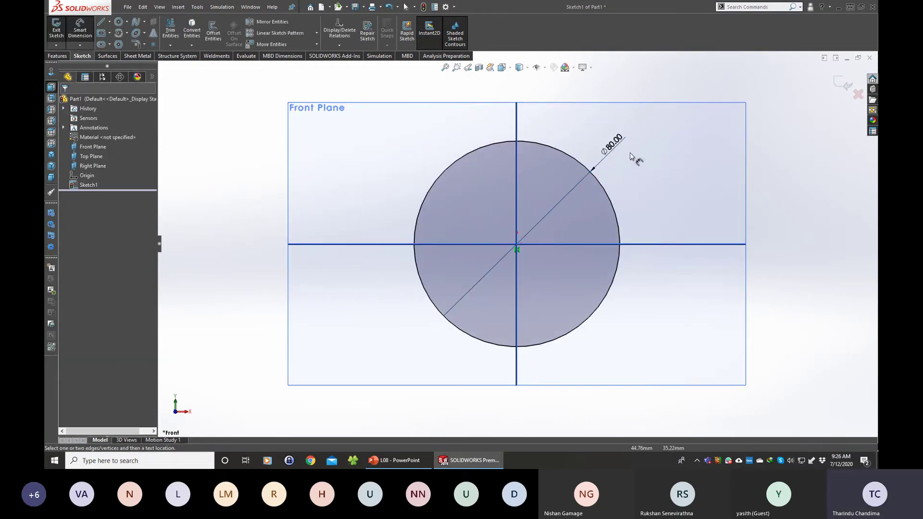
Set the circle's diameter dimension to 50 mm.
double_click(617, 143)
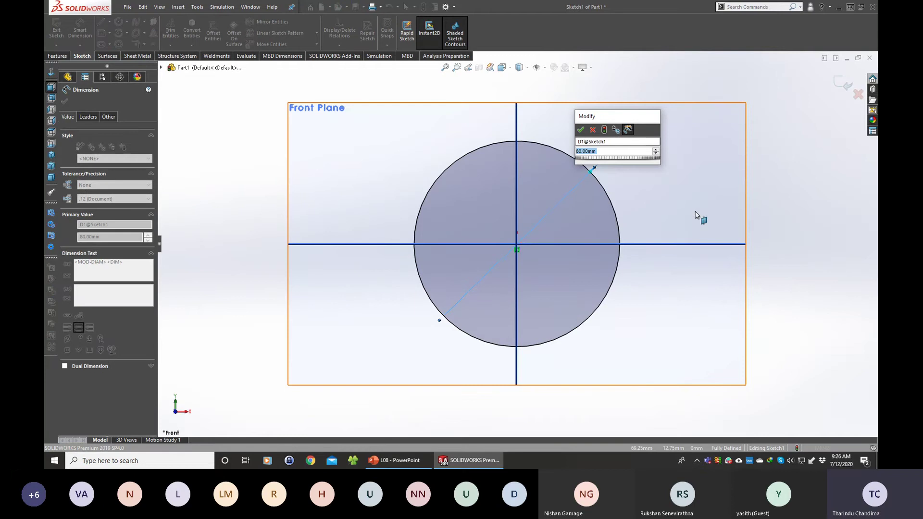
type("50")
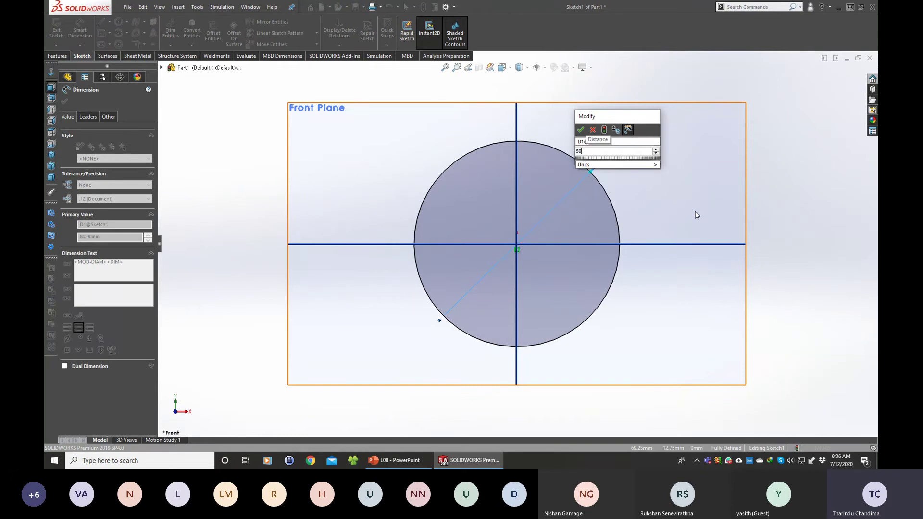
key("Return")
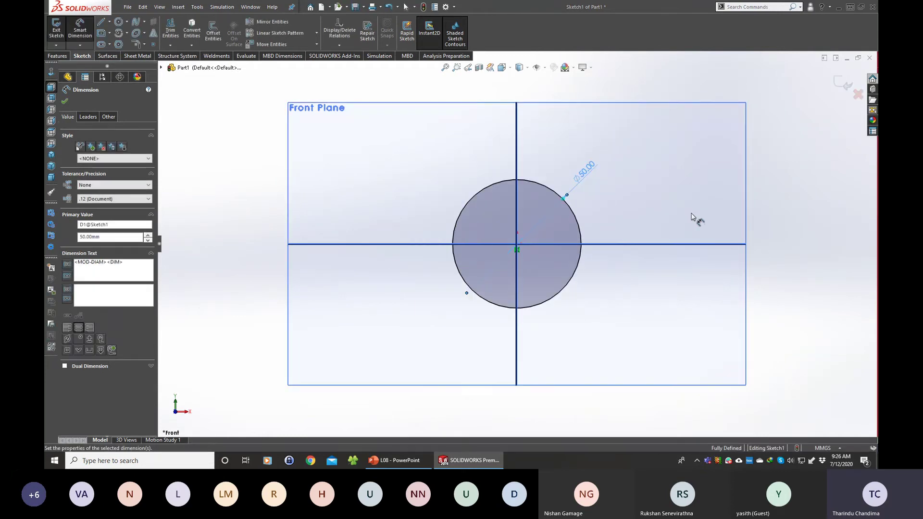
Set the circle's diameter dimension to 60 mm and finish dimensioning.
double_click(585, 171)
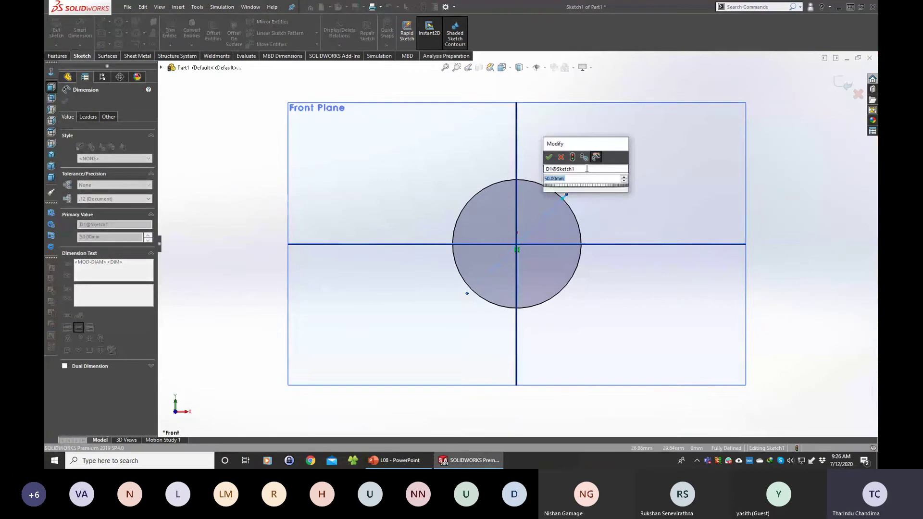
type("60")
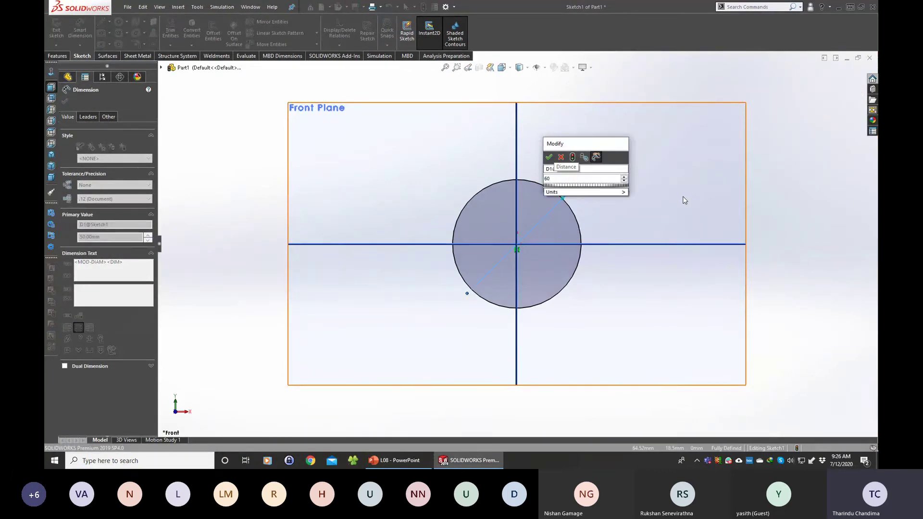
key("Return")
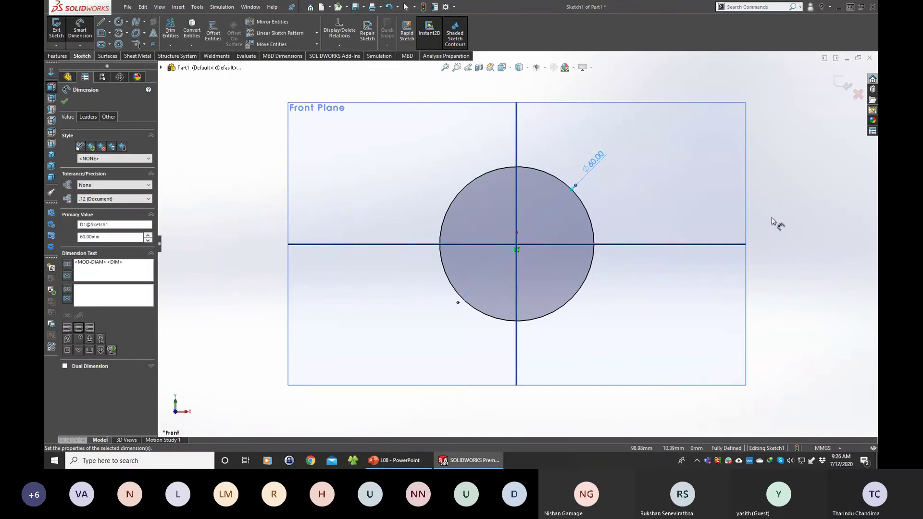
left_click(772, 219)
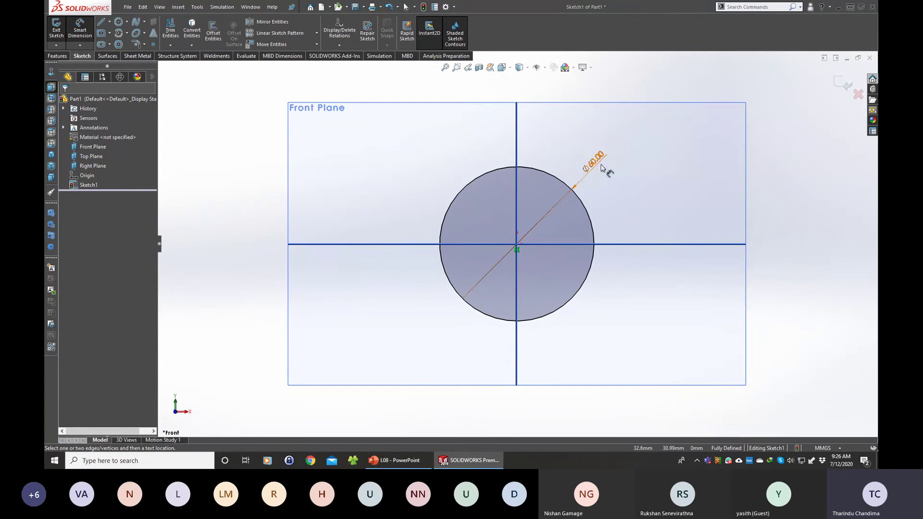
left_click(516, 257)
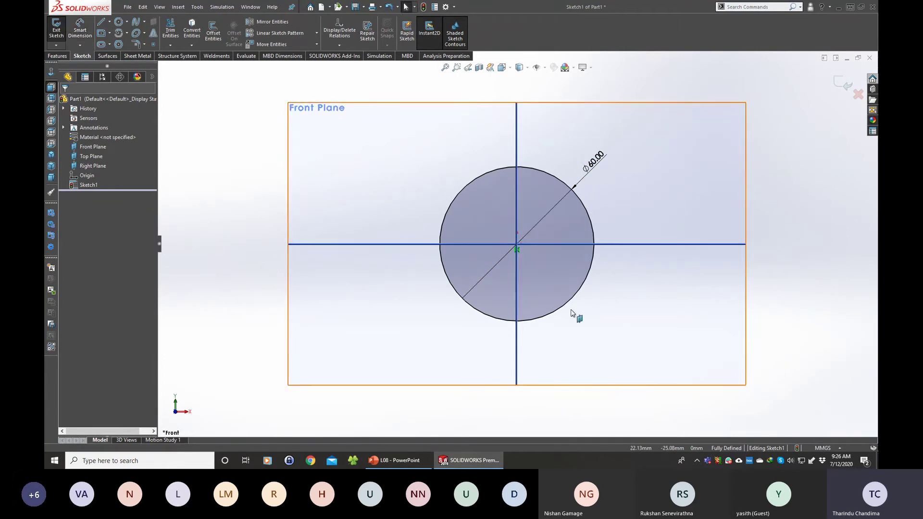
Hide the reference planes in the graphics area and examine the circle's center at the origin.
scroll(520, 251, "down", 3)
scroll(511, 225, "down", 3)
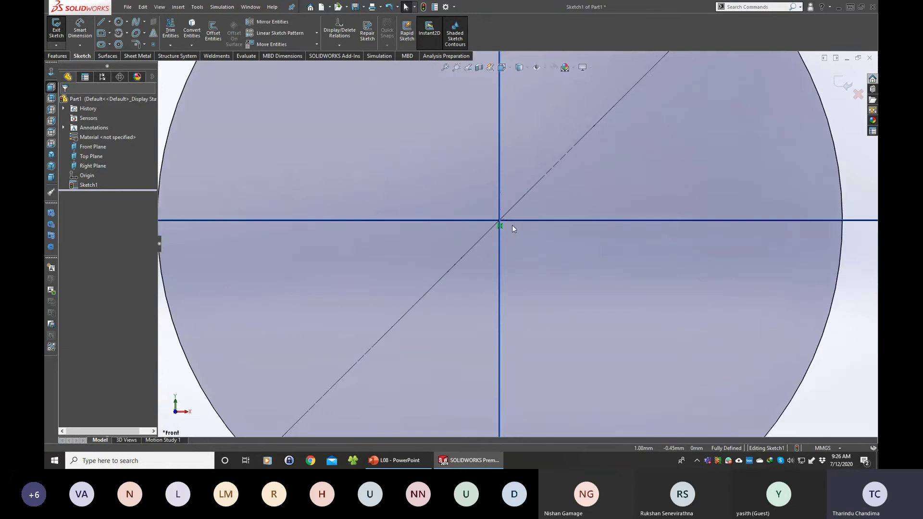
scroll(512, 225, "up", 5)
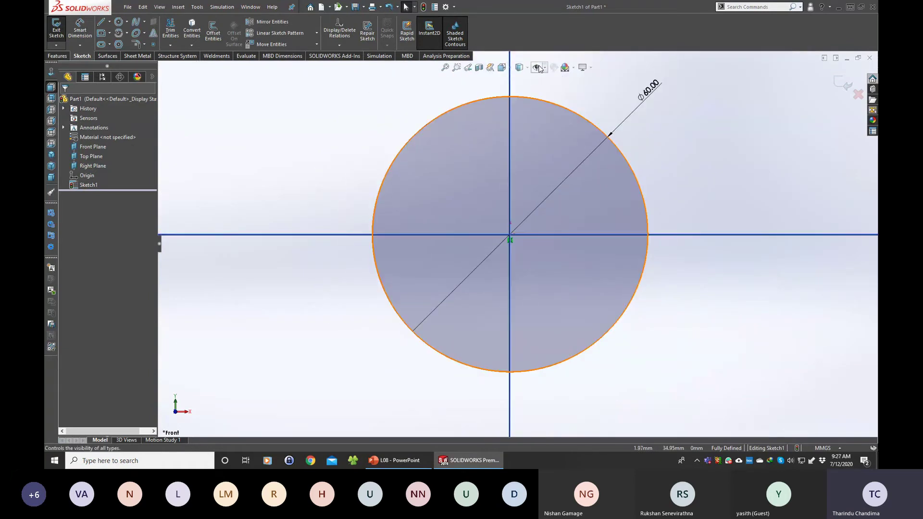
left_click(536, 69)
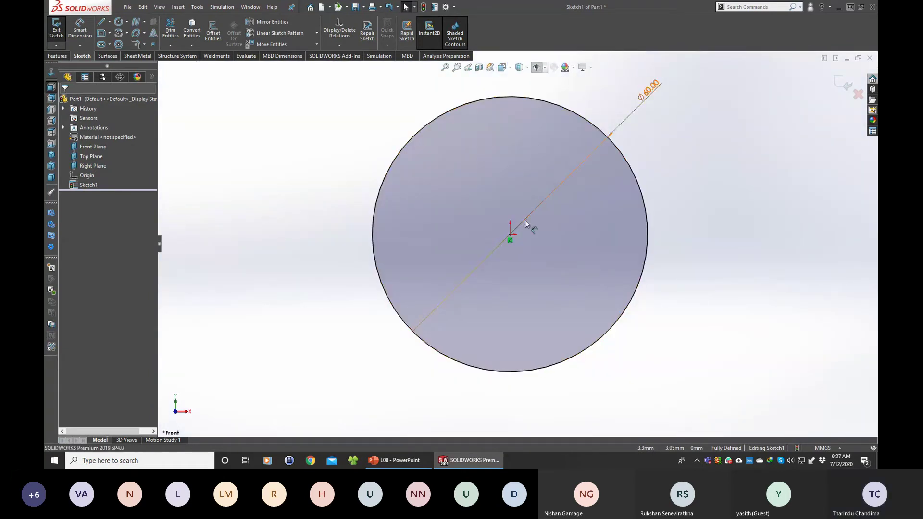
scroll(529, 226, "up", 2)
scroll(527, 224, "down", 5)
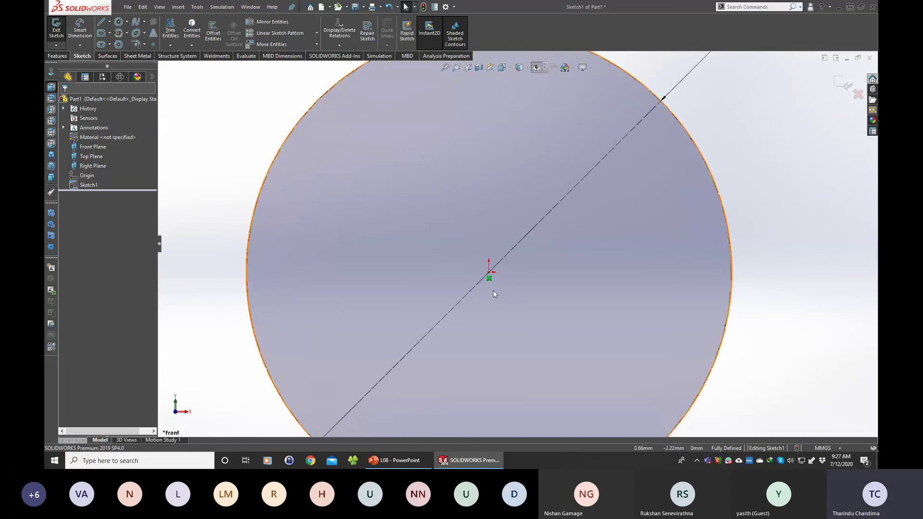
Fit the circle in view, select its center's coincident relation, and show the reference planes again.
key("f")
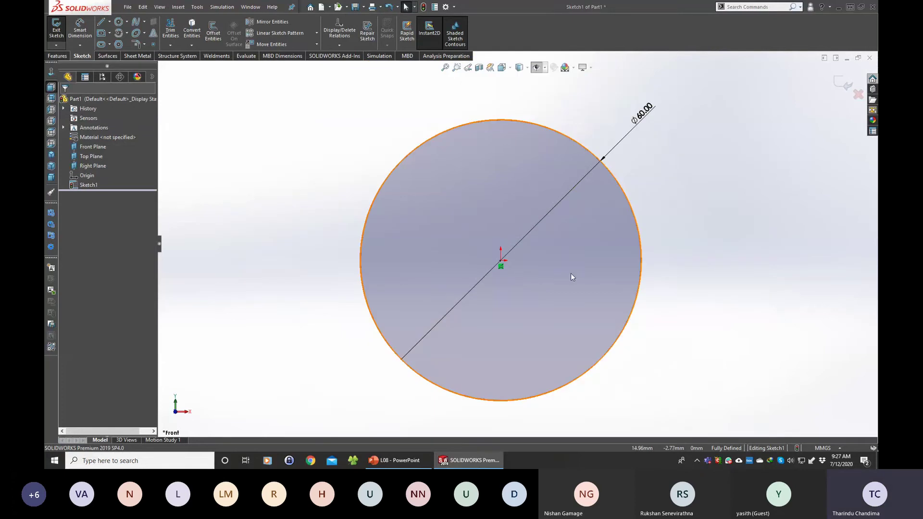
left_click(501, 266)
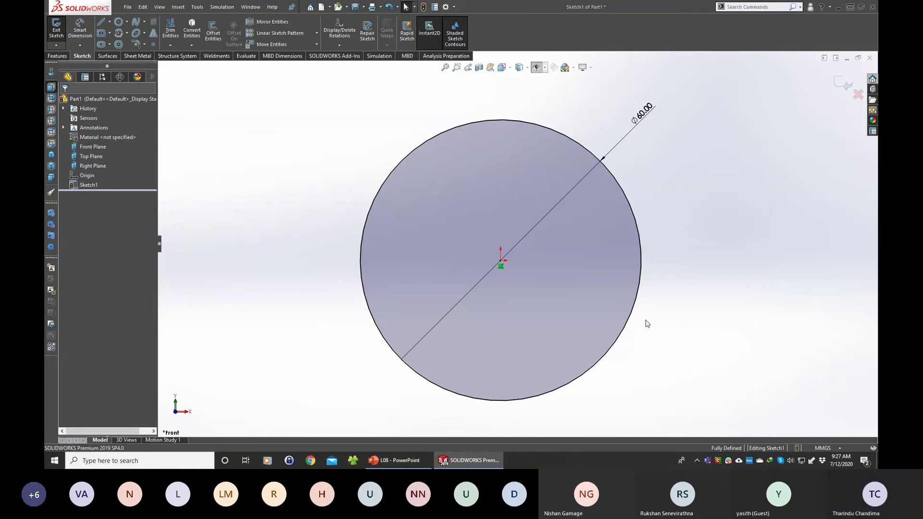
left_click(535, 70)
key("z")
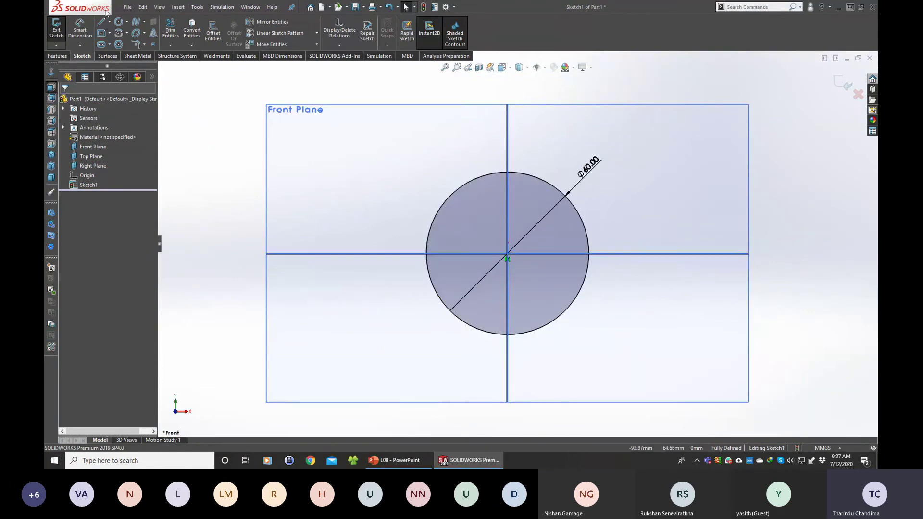
Sketch a second circle about 44 mm in diameter, above and to the left of the circle at the origin.
left_click(118, 22)
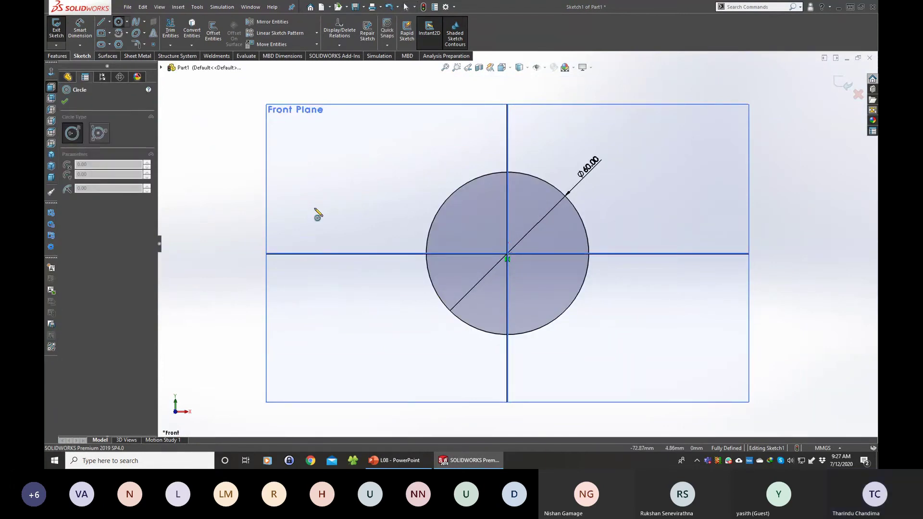
left_click(306, 154)
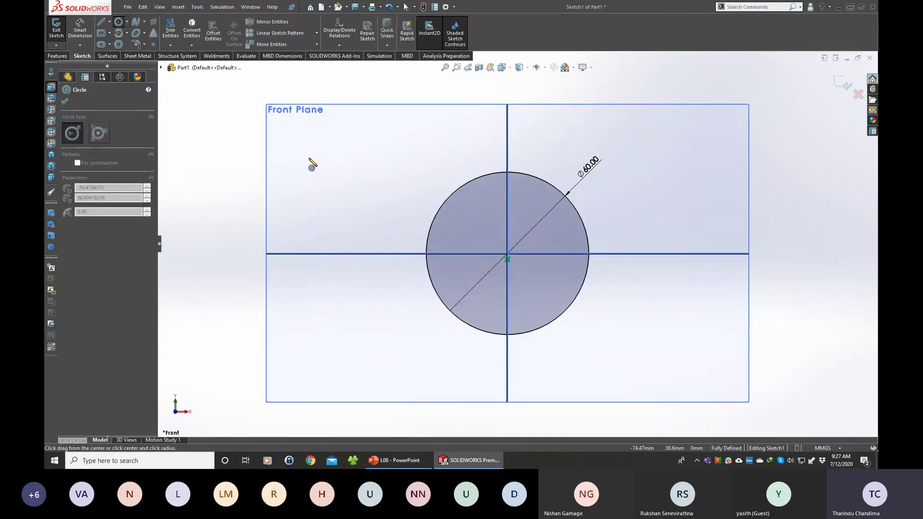
left_click(349, 197)
key("Escape")
Add a Smart Dimension for the second circle's diameter and set it to 60 mm.
left_click(80, 30)
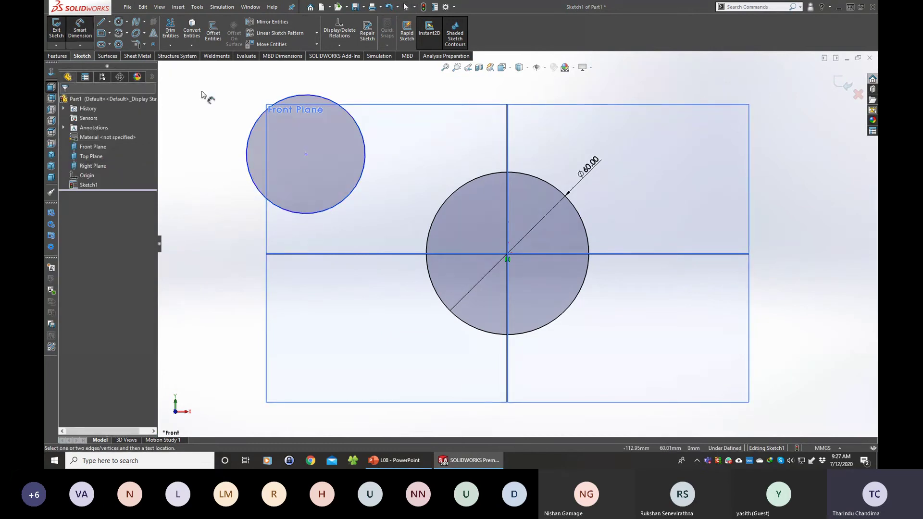
left_click(380, 116)
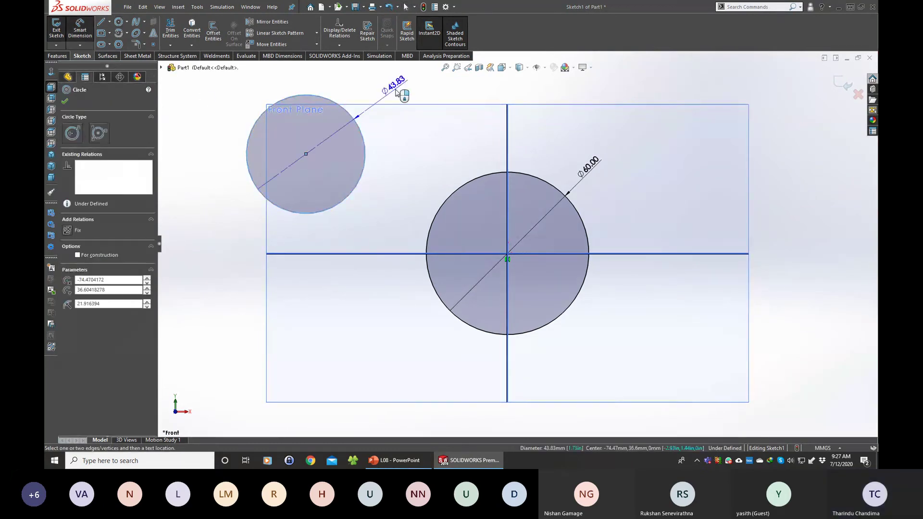
left_click(403, 94)
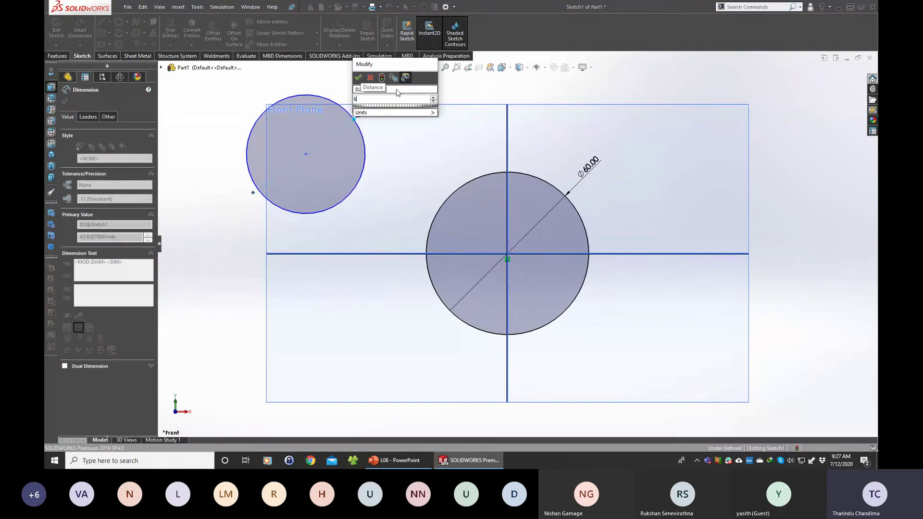
type("60")
key("Return")
key("Escape")
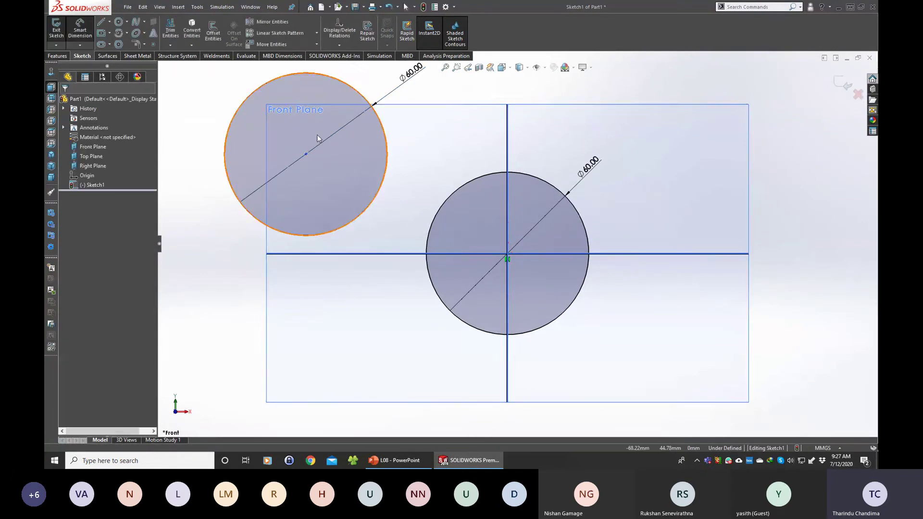
key("Escape")
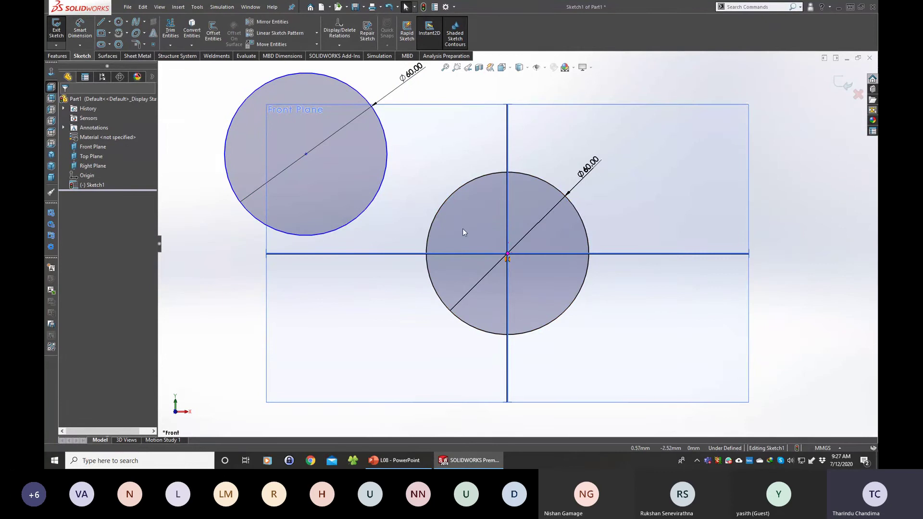
Move the second circle by its center point and inspect the relation on the first circle's center.
left_click_drag(306, 153, 296, 179)
left_click(217, 263)
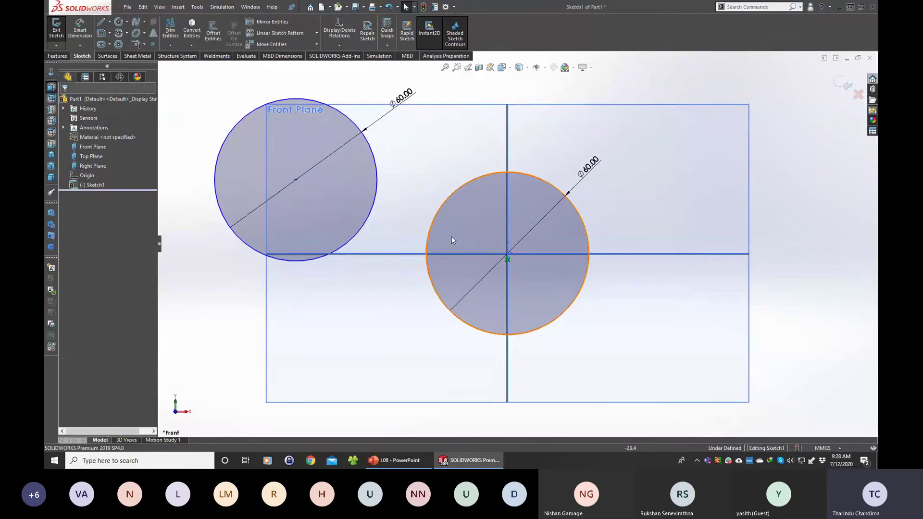
left_click(506, 254)
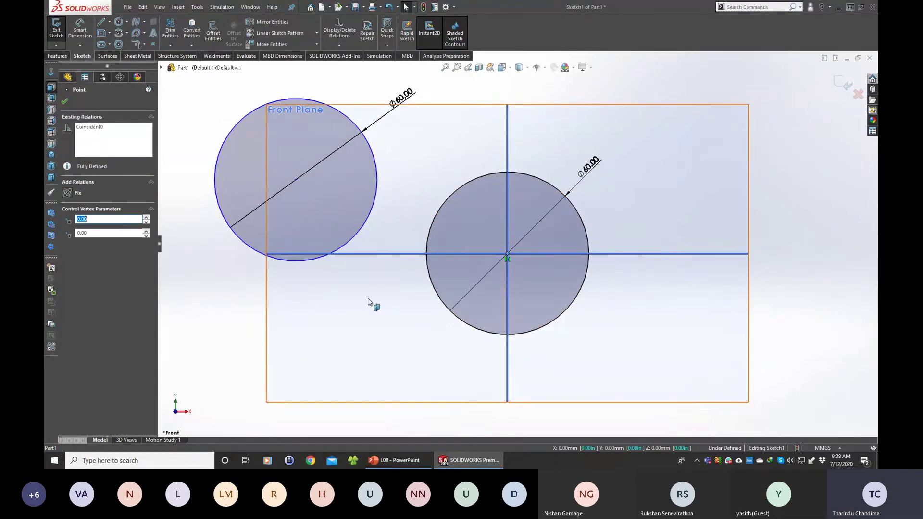
left_click(237, 321)
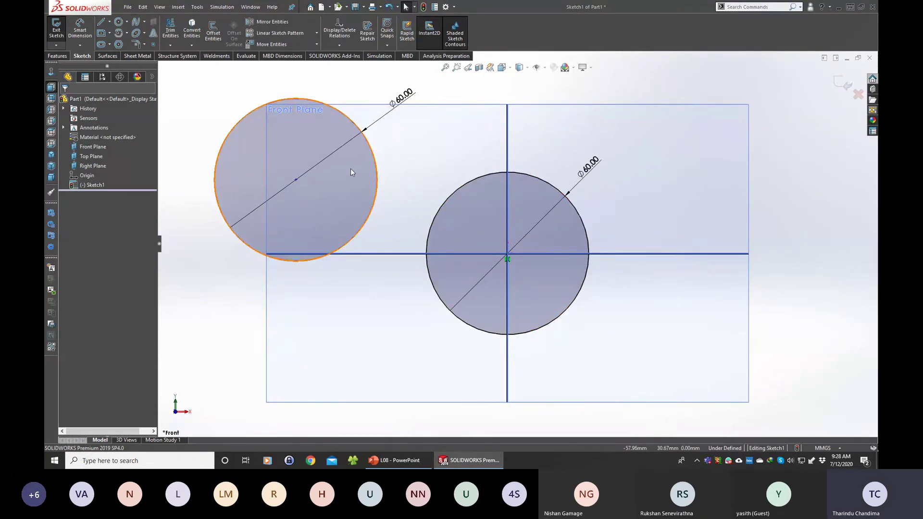
Reposition the second circle so its center lies about 69 mm left of and 29 mm above the origin.
left_click_drag(295, 180, 315, 185)
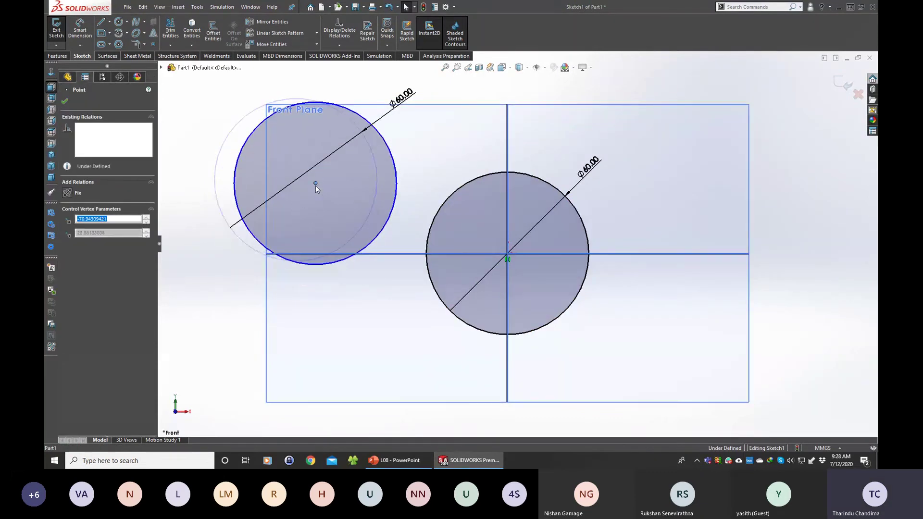
left_click(206, 165)
left_click(258, 125)
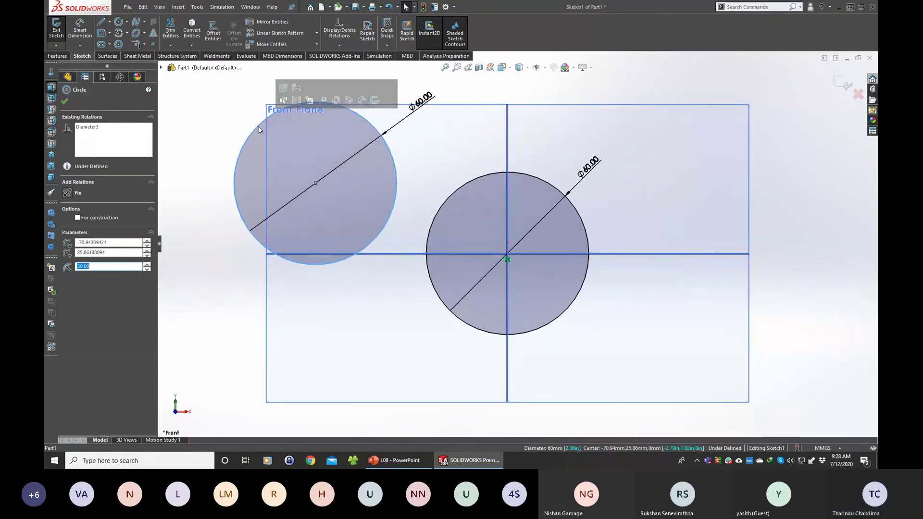
key("Escape")
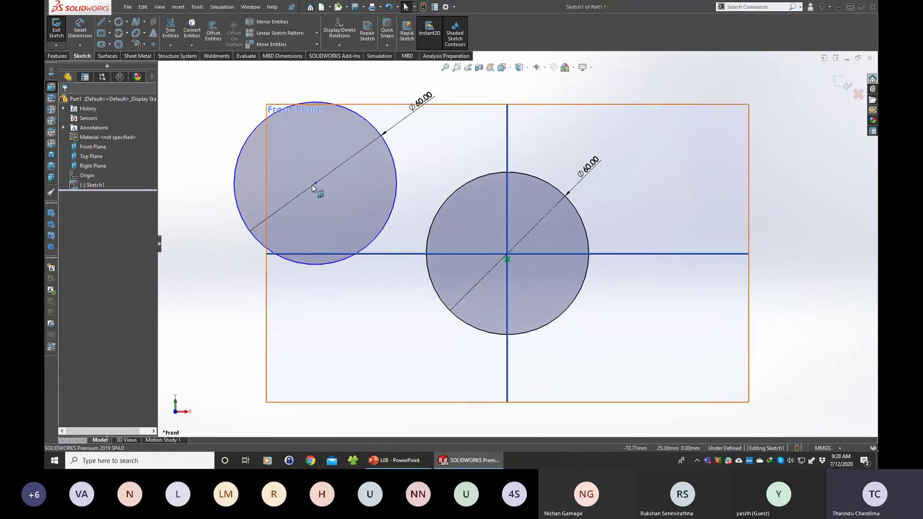
mouse_move(315, 184)
left_mouse_down()
mouse_move(317, 201)
mouse_move(321, 174)
left_mouse_up()
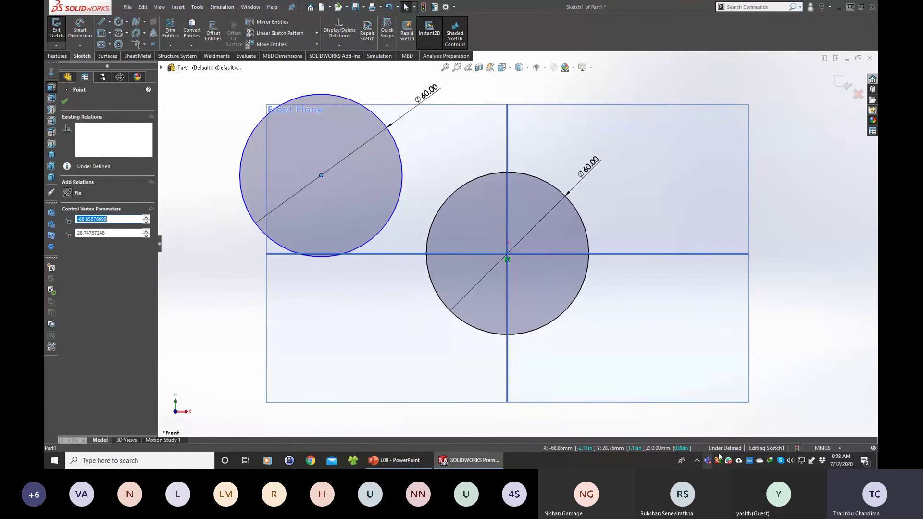
left_click(801, 377)
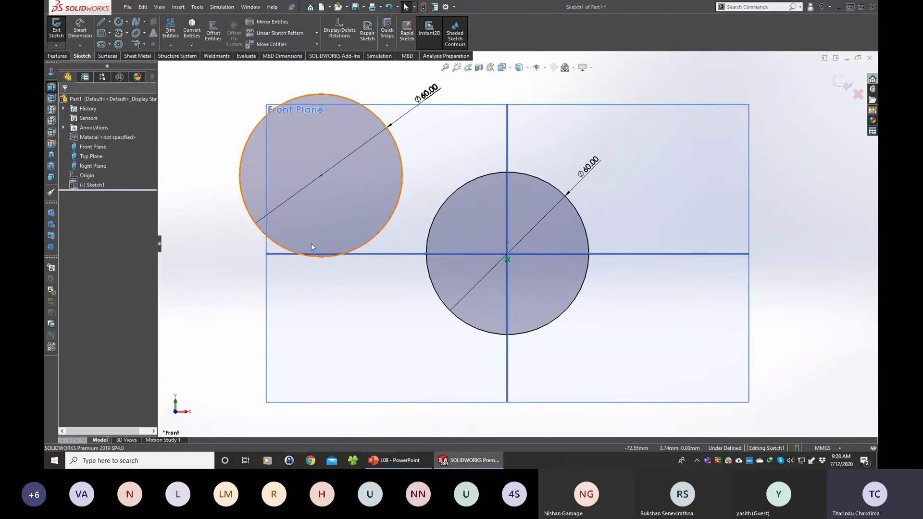
Dimension the vertical distance from the second circle's center to the horizontal reference plane, accepting its current value.
right_click_drag(201, 306, 194, 208)
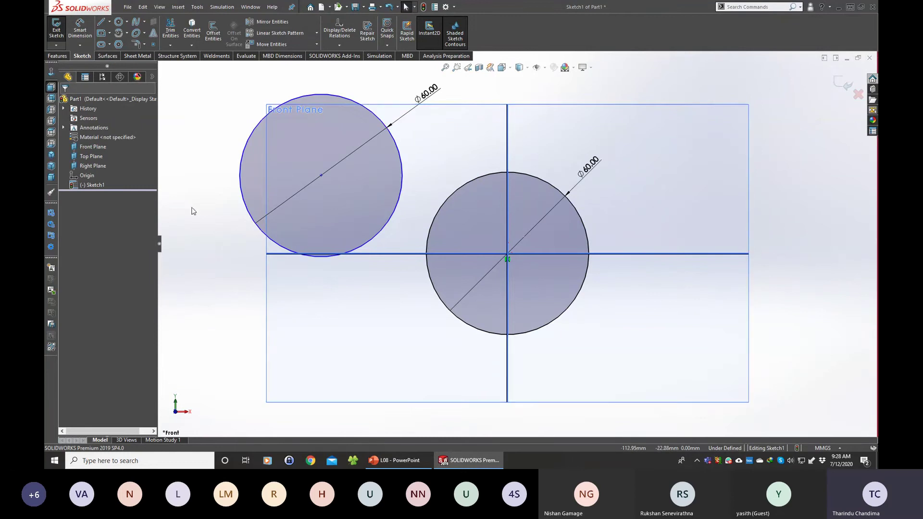
left_click(371, 254)
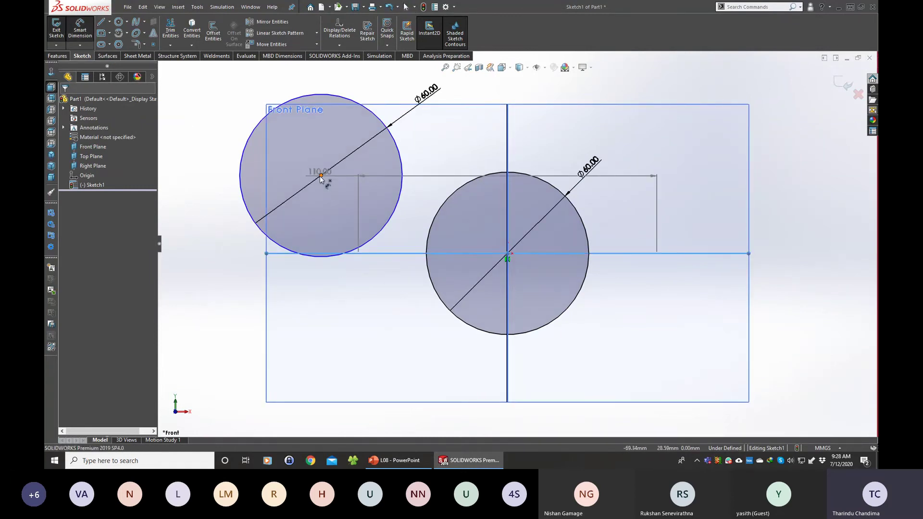
left_click(321, 176)
left_click(234, 226)
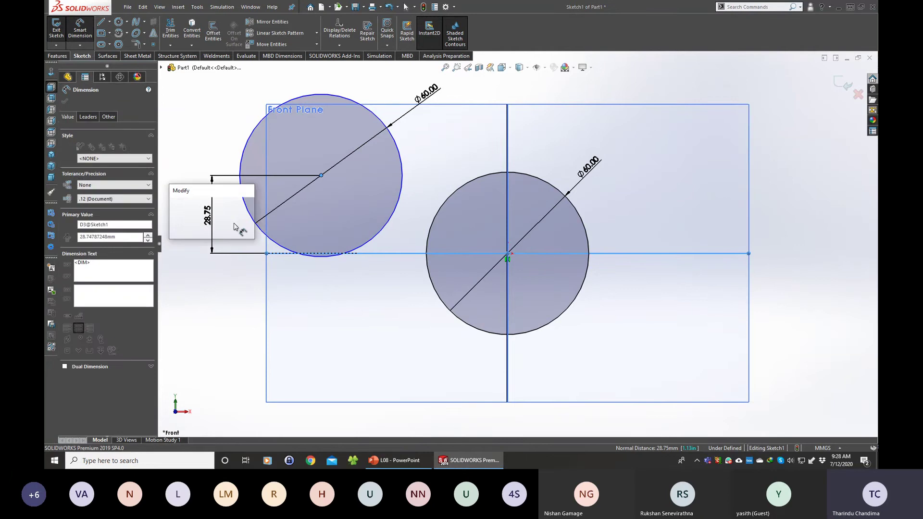
key("Return")
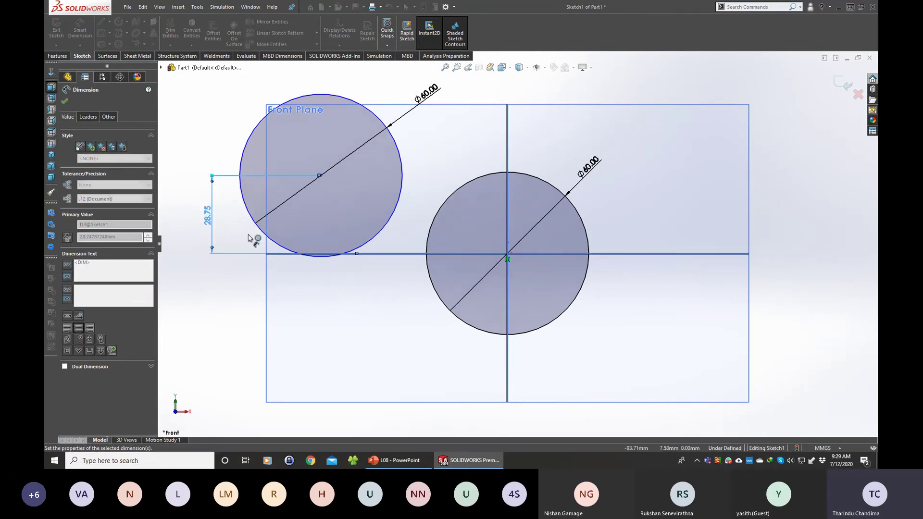
left_click(211, 289)
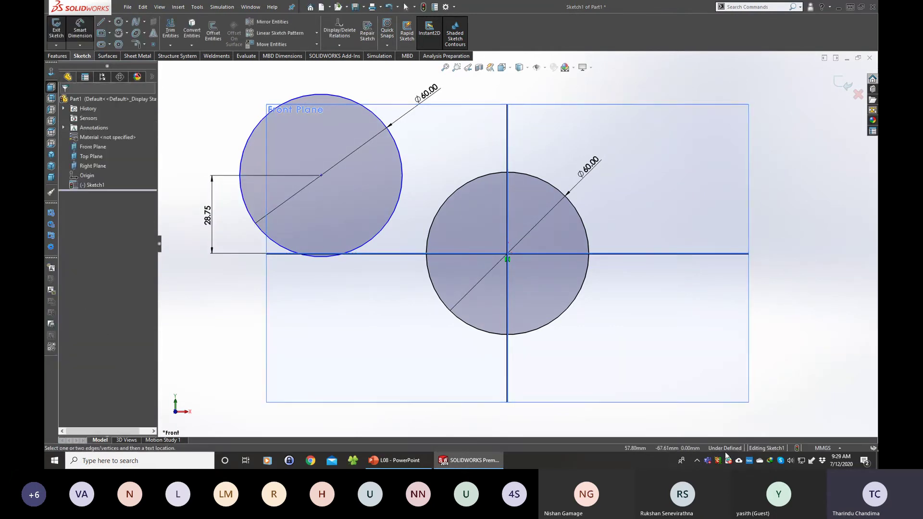
key("Escape")
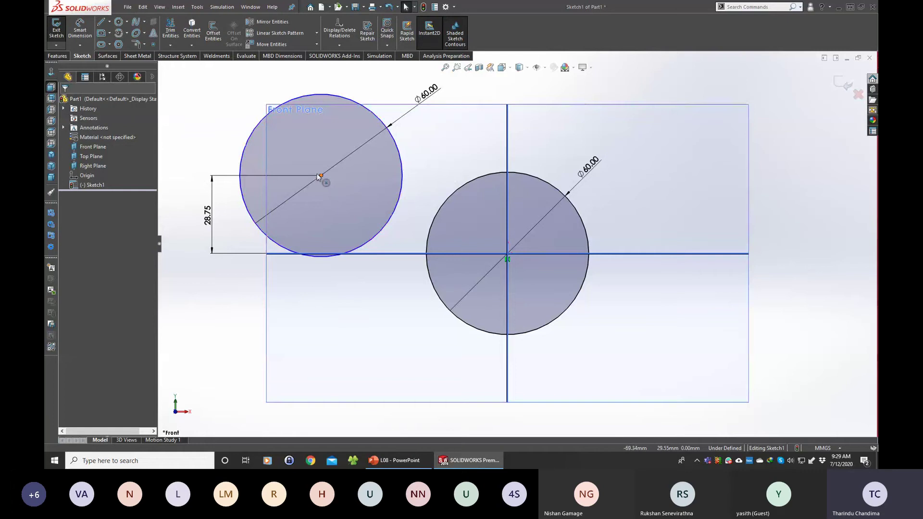
Shift the second circle horizontally, and dimension its center's distance to the vertical reference plane, accepting the current value.
left_click_drag(321, 176, 292, 180)
left_click(217, 232)
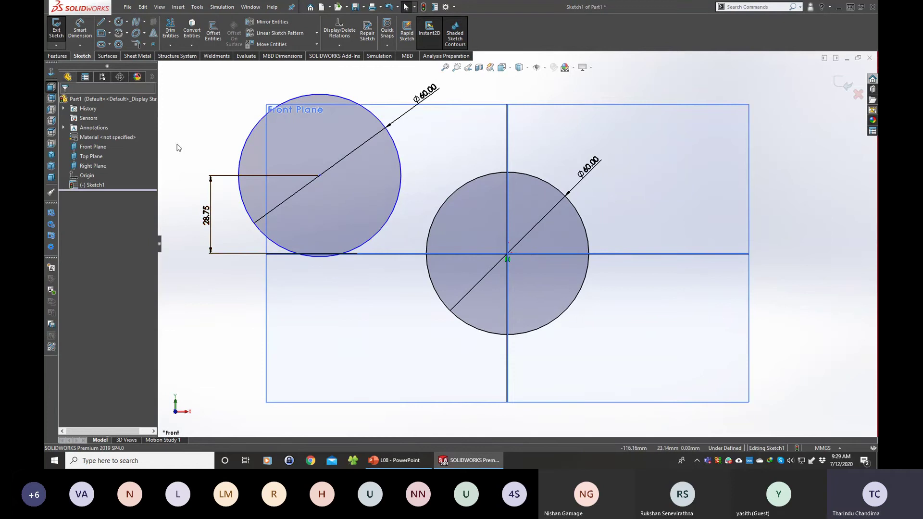
left_click(80, 30)
left_click(508, 156)
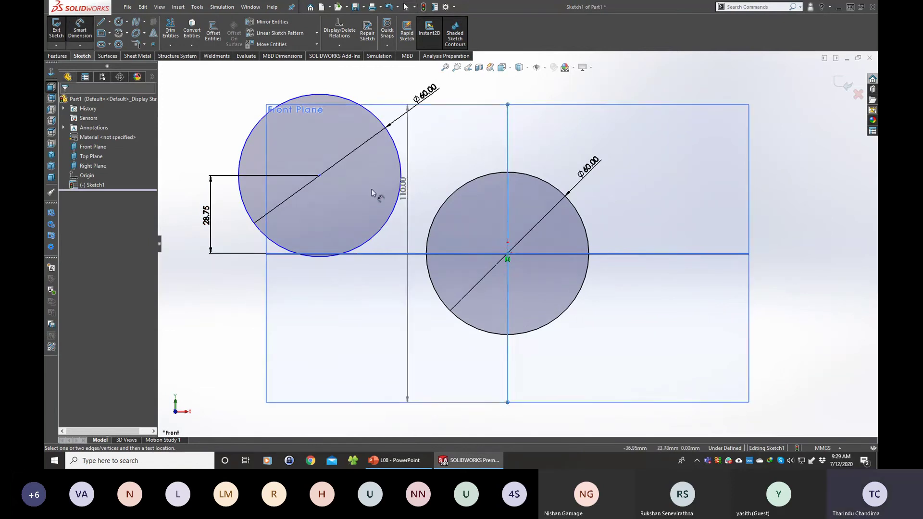
left_click(320, 176)
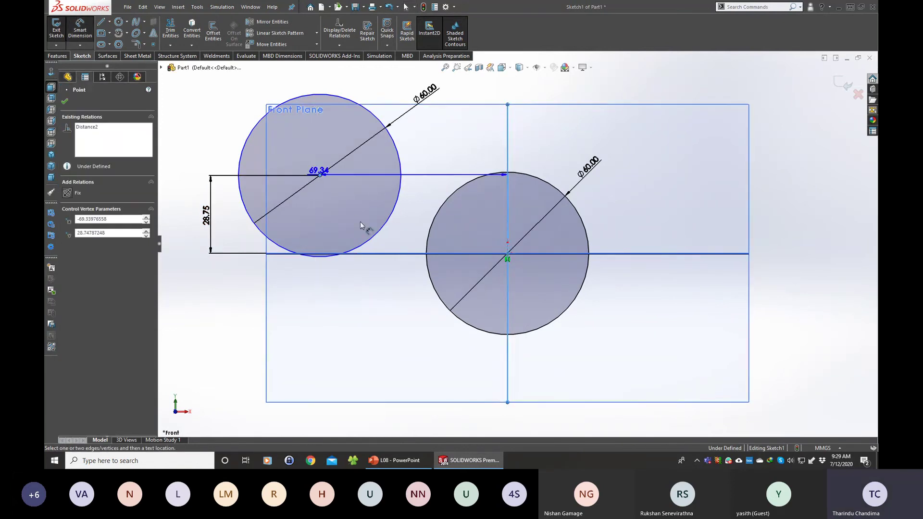
scroll(374, 99, "up", 2)
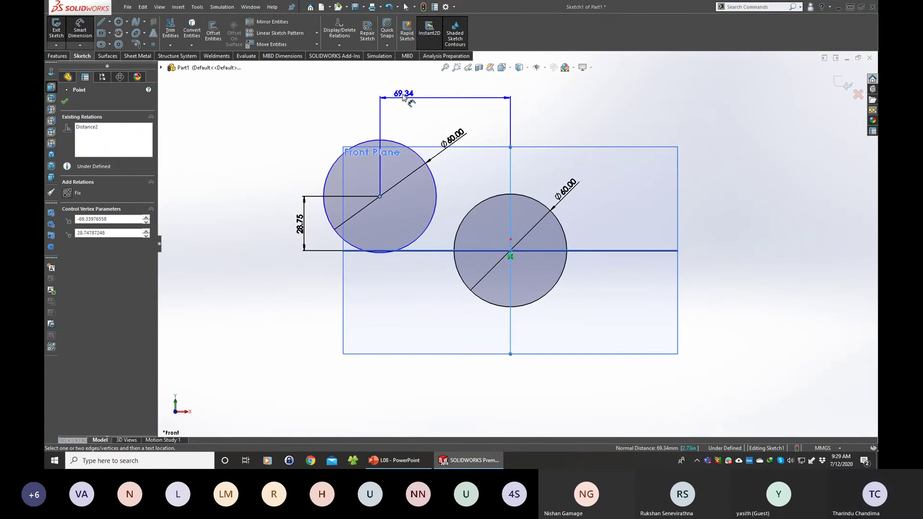
left_click(426, 103)
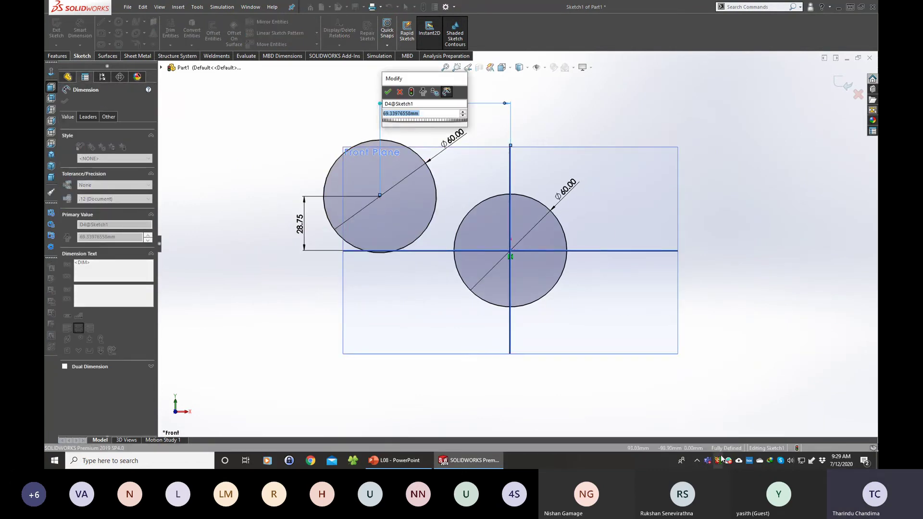
left_click(388, 92)
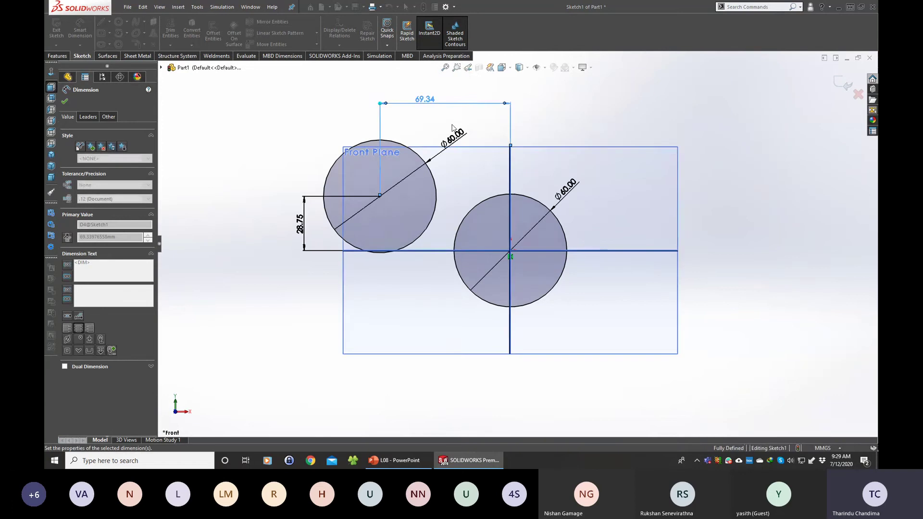
scroll(452, 127, "down", 4)
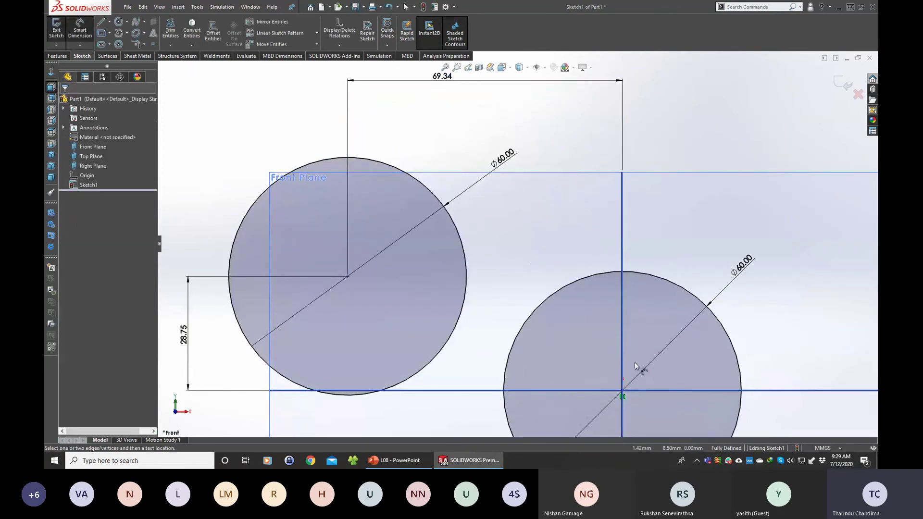
key("Escape")
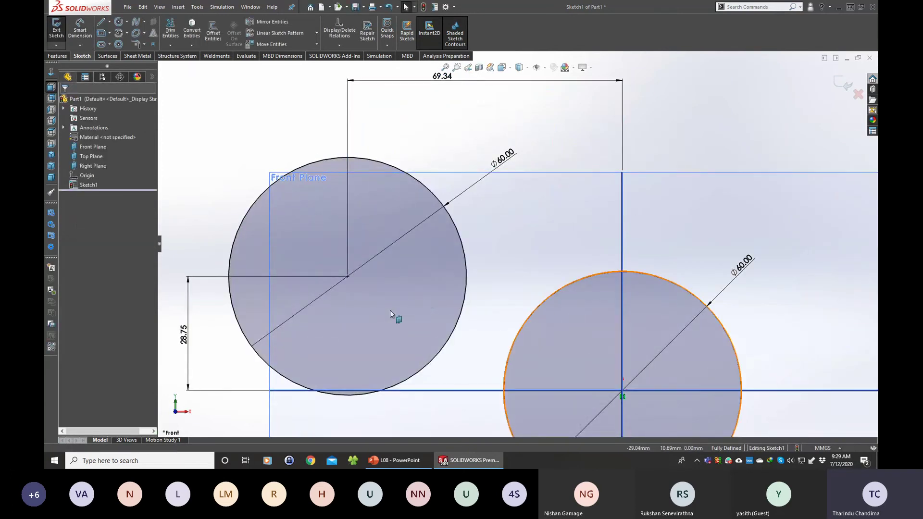
Inspect the relations on the second circle's center point and review both dimensioned circles.
left_click(346, 277)
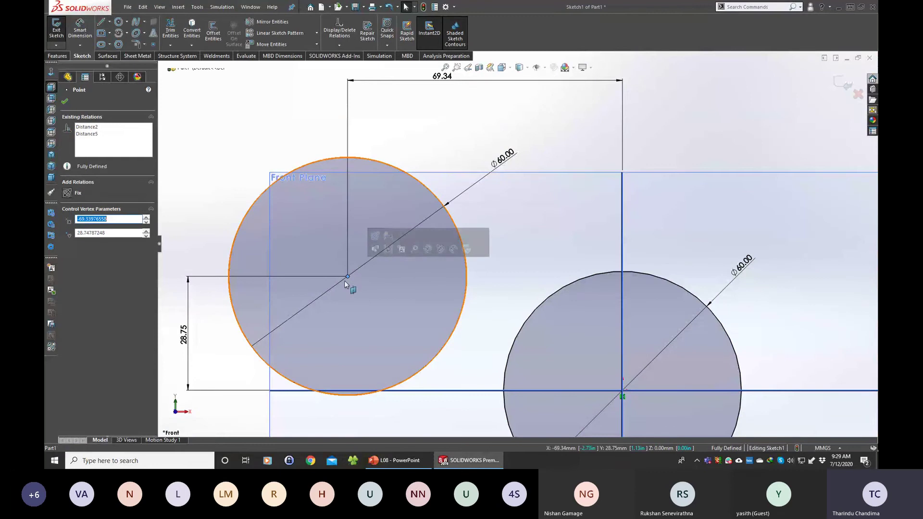
left_click(431, 114)
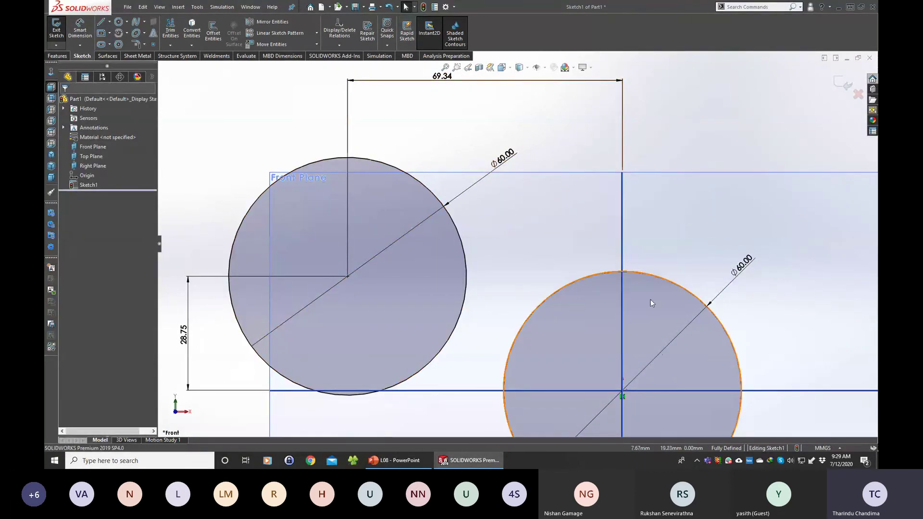
scroll(646, 293, "up", 3)
scroll(641, 298, "down", 2)
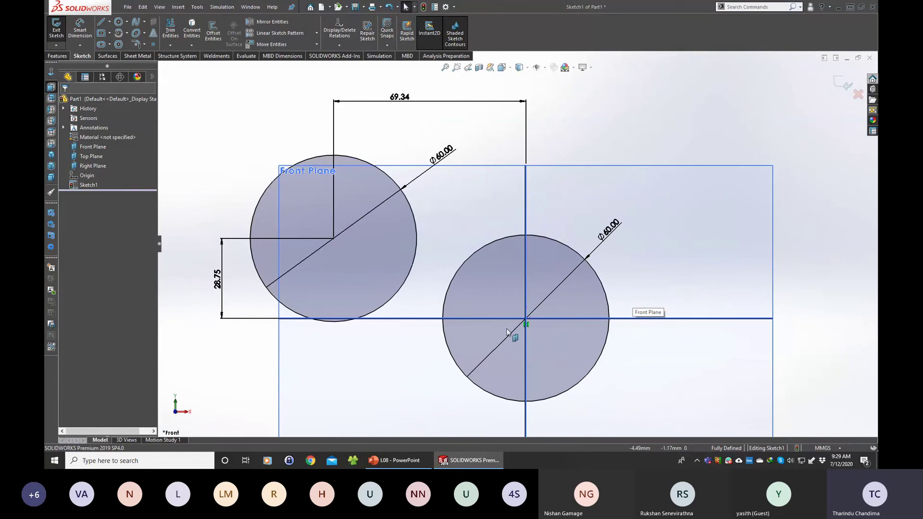
Delete the second circle, located up and away from the origin, together with its associated dimensions.
scroll(435, 248, "up", 3)
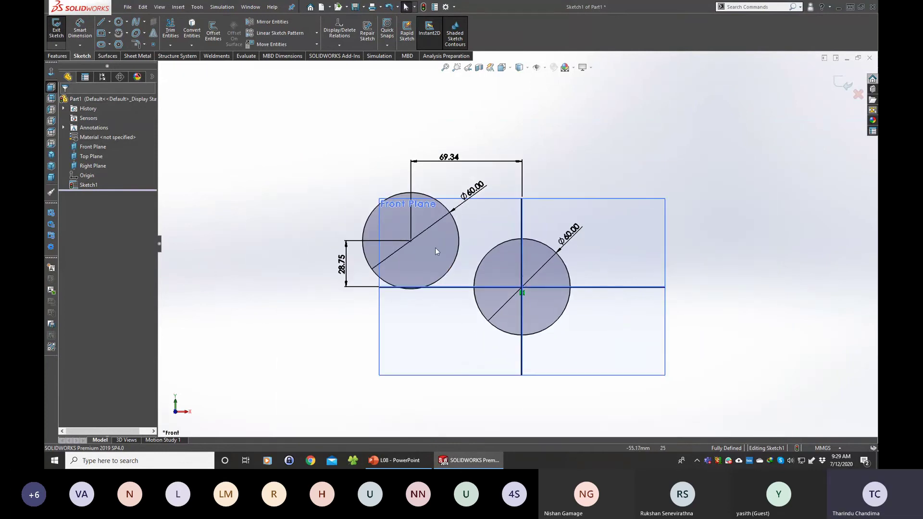
left_click(464, 282)
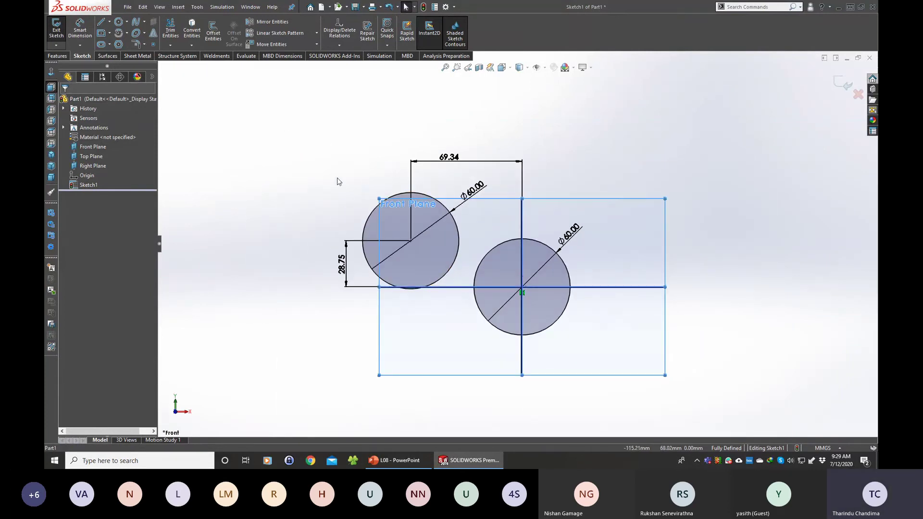
left_click_drag(315, 162, 449, 279)
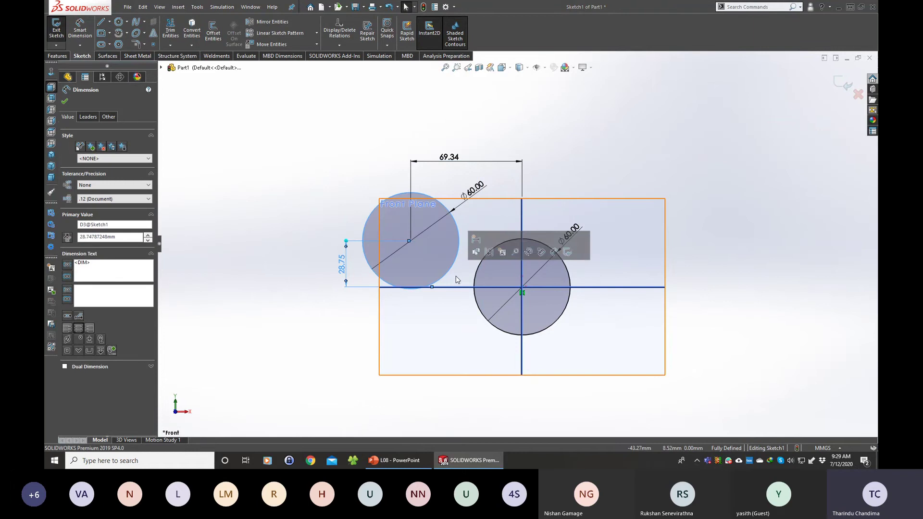
key("Delete")
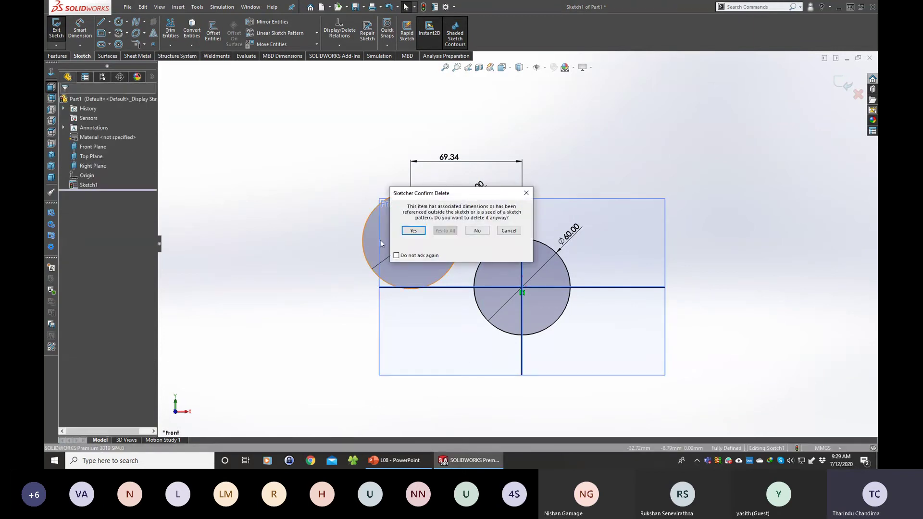
left_click(414, 231)
scroll(634, 317, "down", 2)
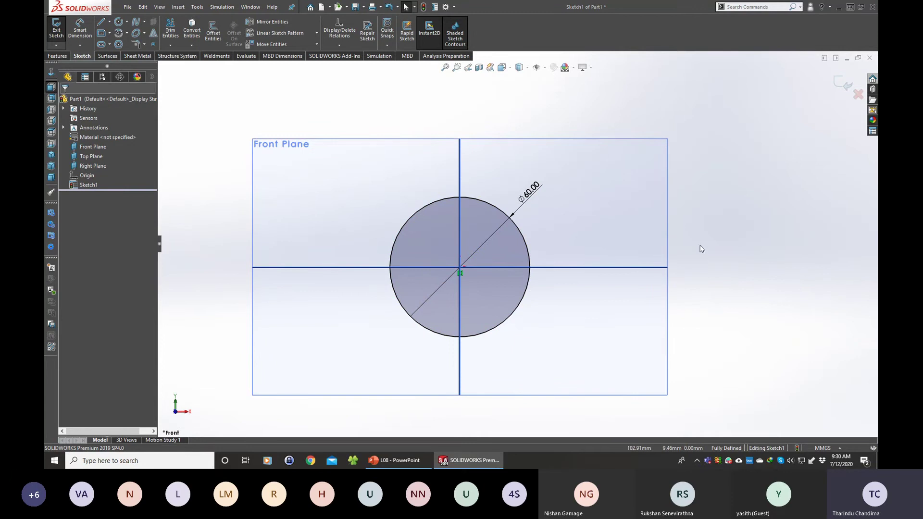
Examine the remaining circle and reference planes from several 3D angles, and restore the view normal to the sketch plane.
key("ctrl+7")
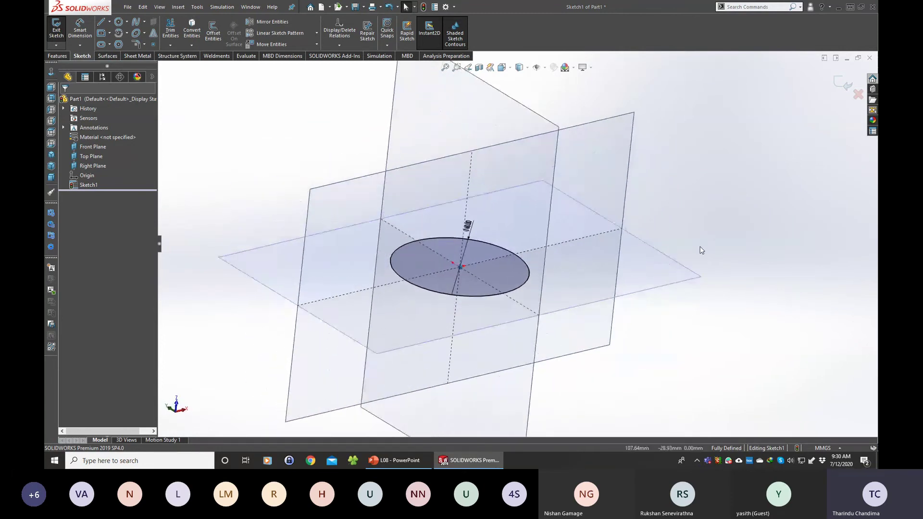
middle_click_drag(699, 248, 699, 248)
key("ctrl+7")
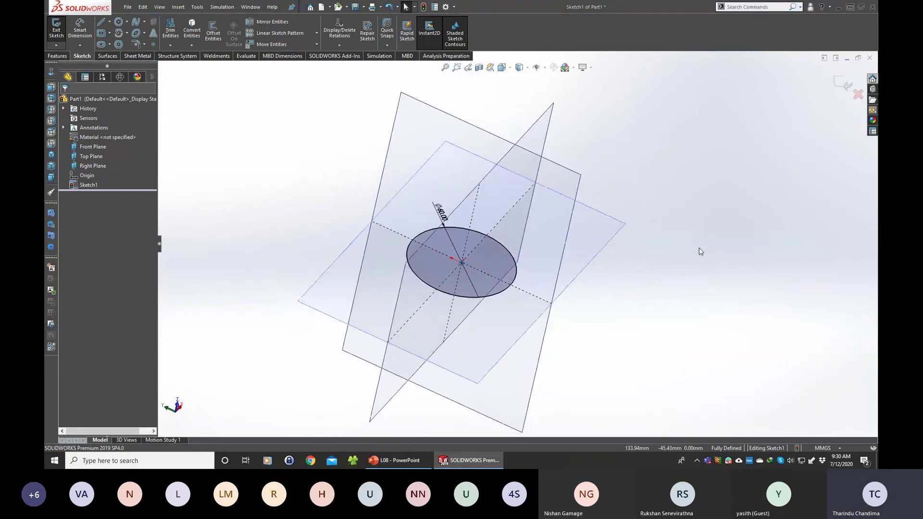
middle_click_drag(698, 247, 244, 102)
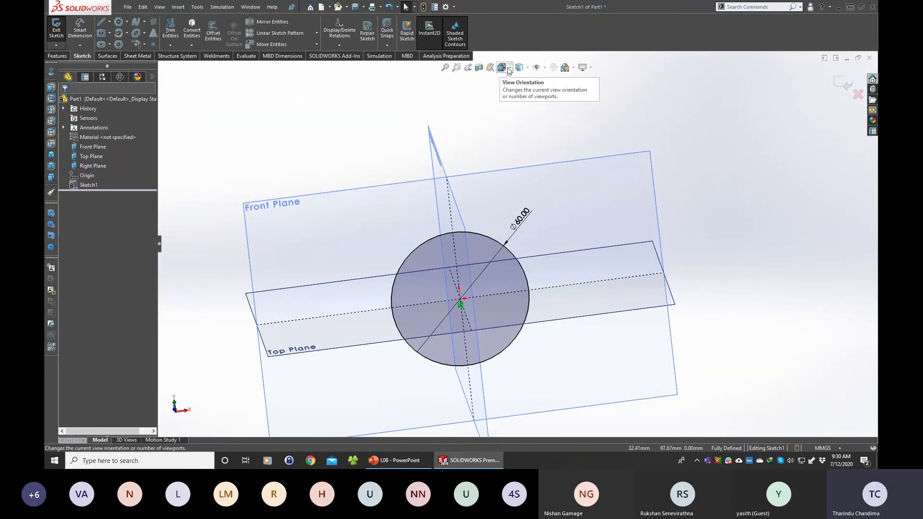
left_click(510, 69)
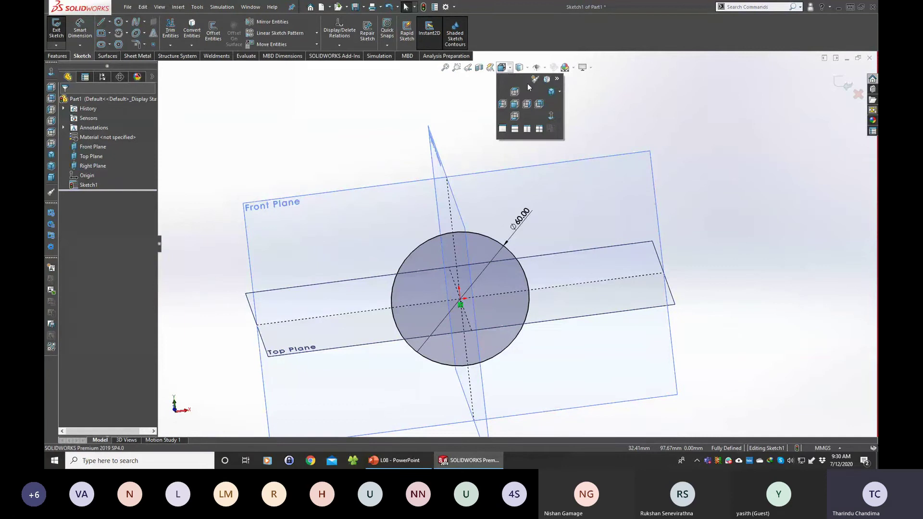
left_click(551, 118)
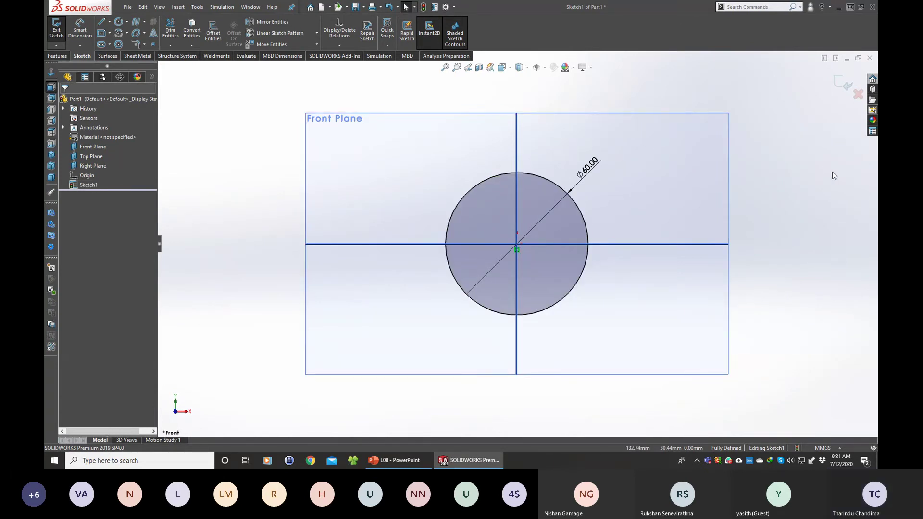
Exit the sketch, clear the selection and show the part in an isometric view.
left_click(843, 86)
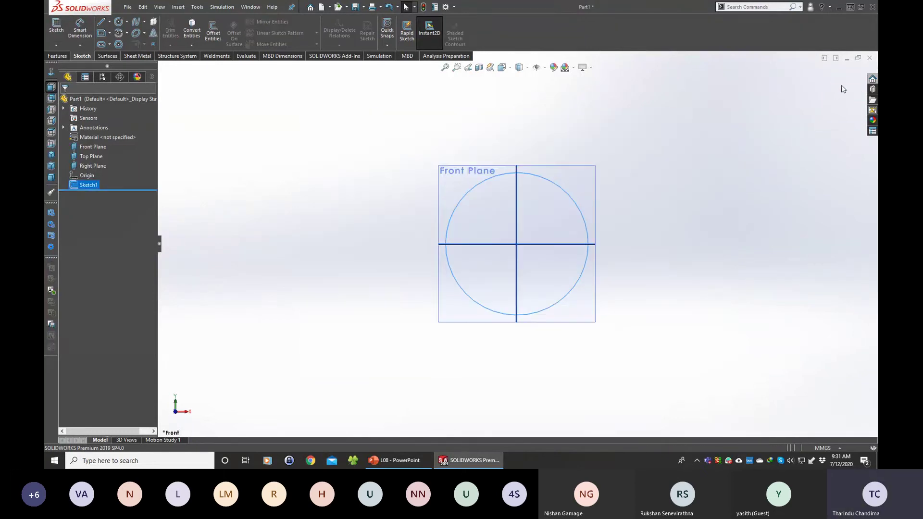
left_click(759, 181)
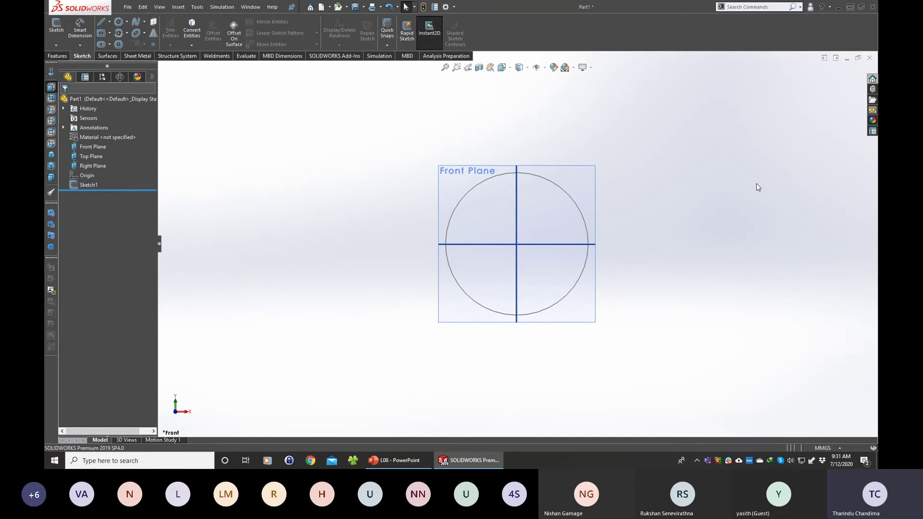
key("ctrl+7")
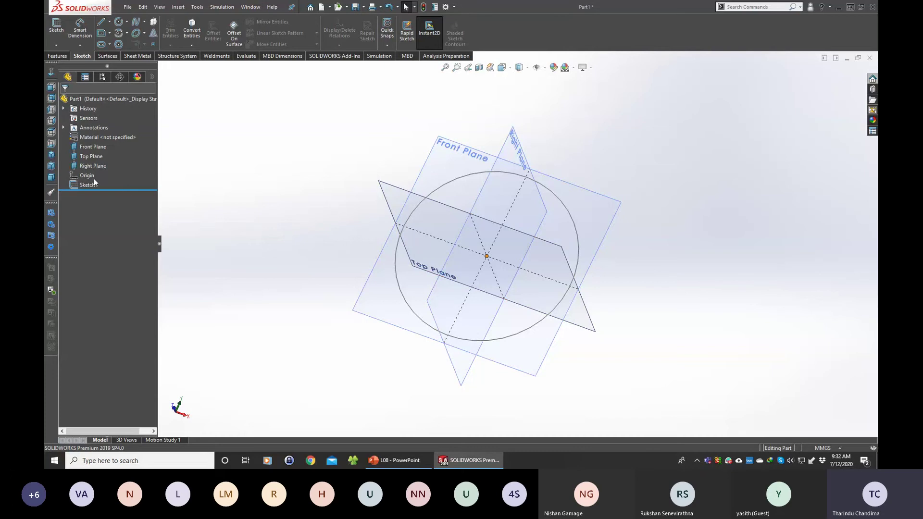
Reopen Sketch1 for editing, set the circle's diameter to 70 mm and exit the sketch.
left_click(81, 186)
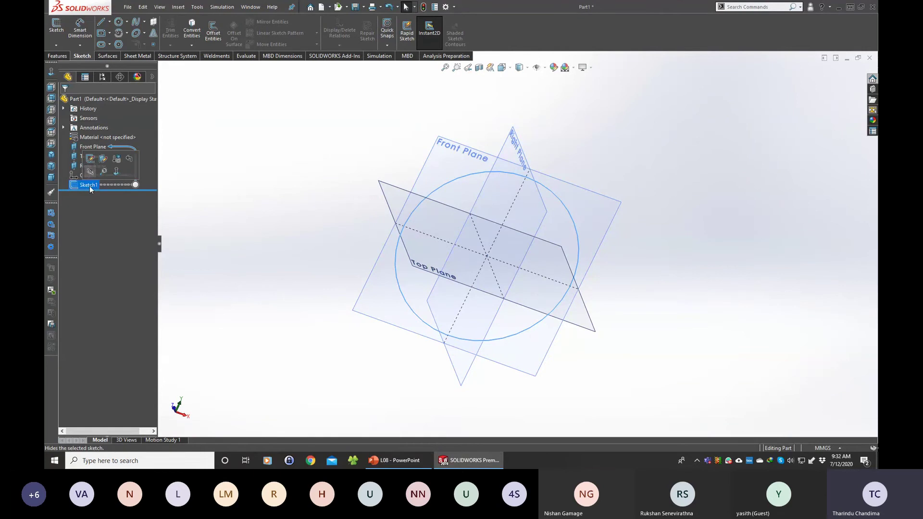
left_click(89, 185)
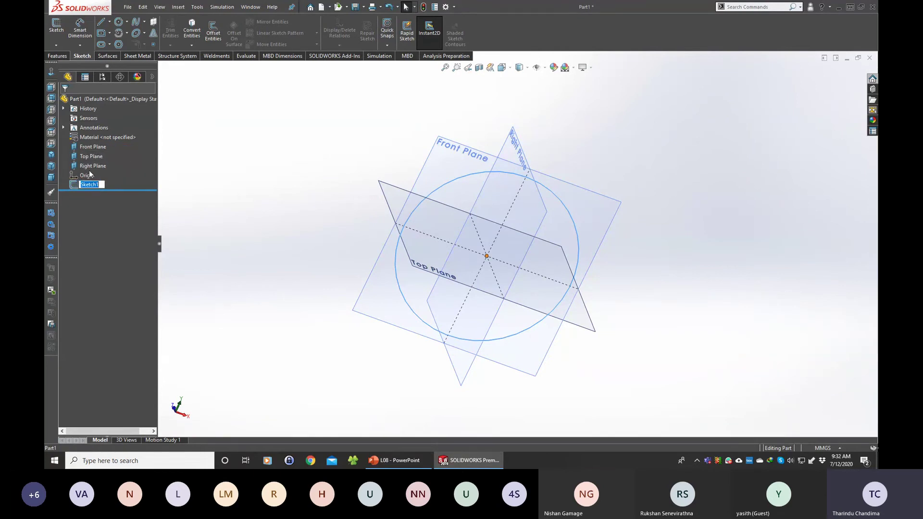
left_click(81, 186)
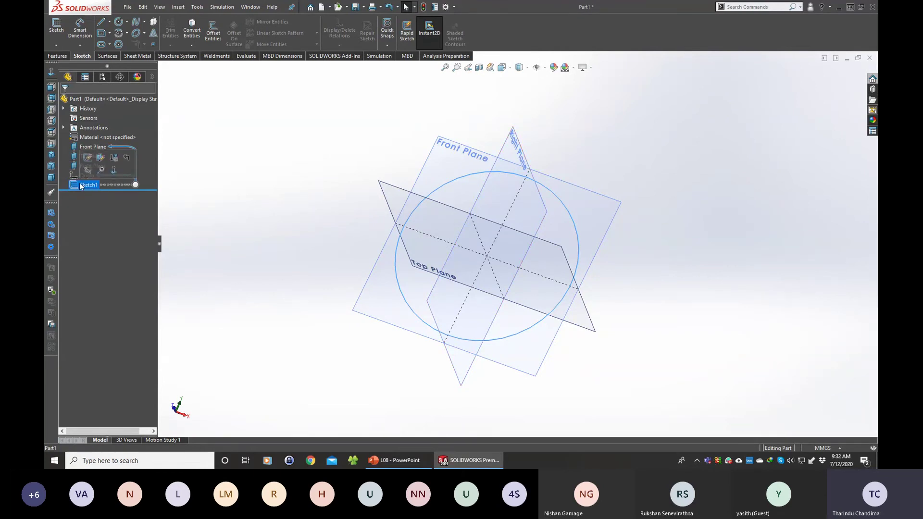
left_click(88, 157)
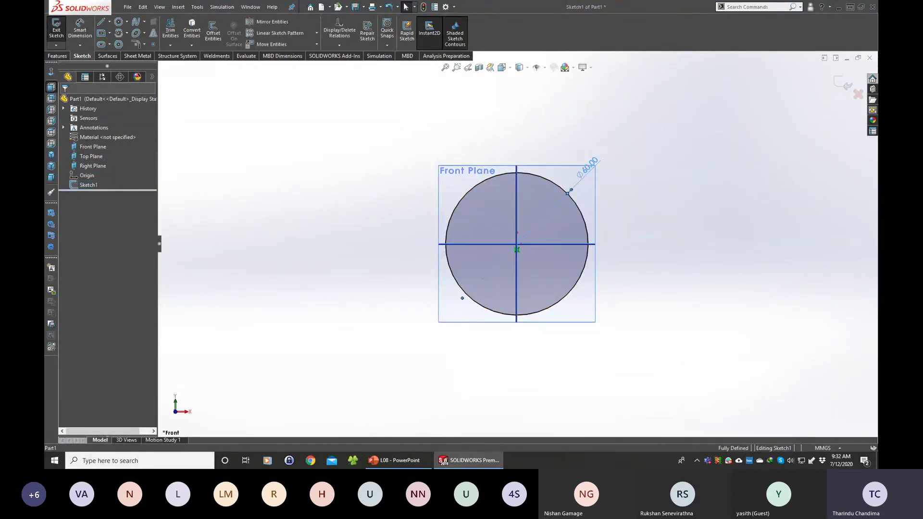
double_click(587, 168)
type("70")
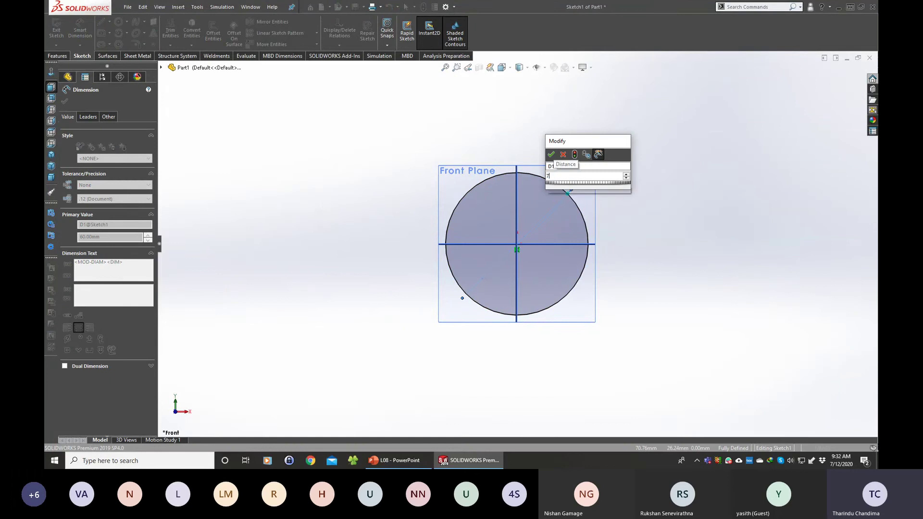
key("Return")
left_click(713, 172)
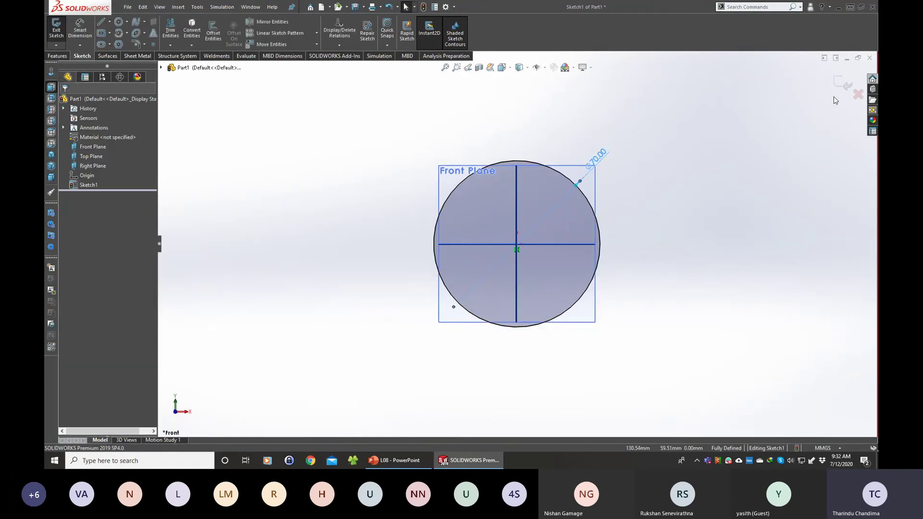
left_click(842, 90)
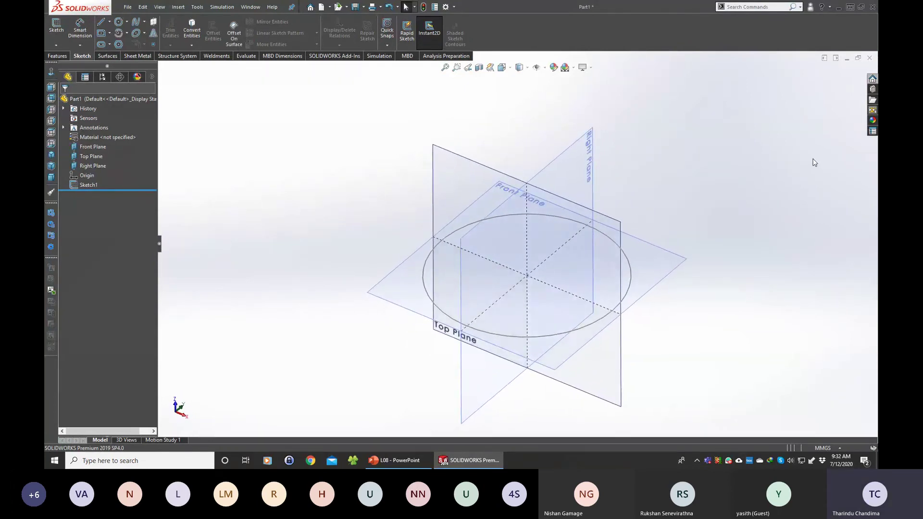
Start an Extruded Boss/Base feature using the existing circle sketch as its profile.
scroll(636, 172, "up", 1)
middle_click_drag(637, 173, 637, 172)
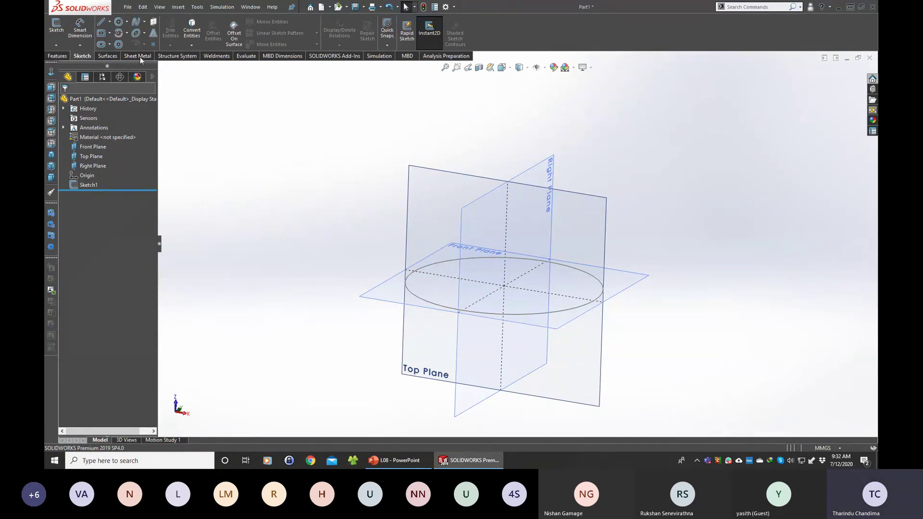
left_click(60, 57)
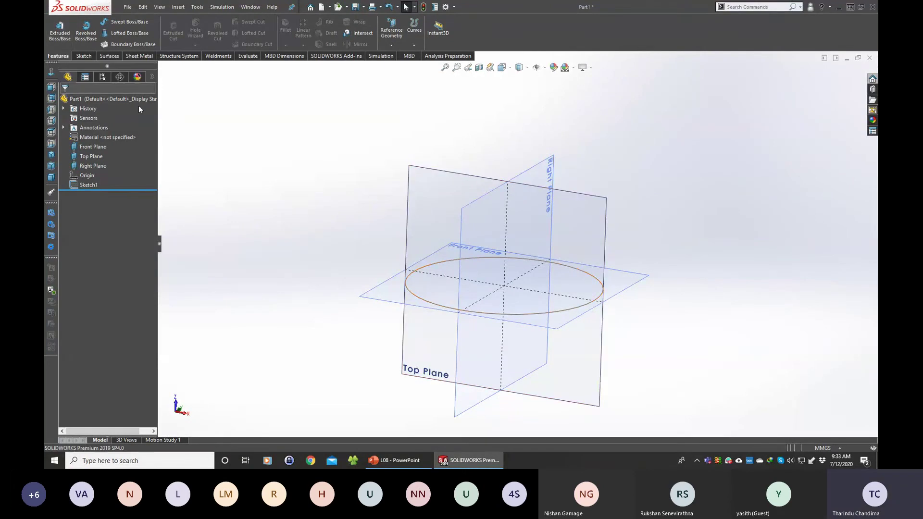
left_click(64, 35)
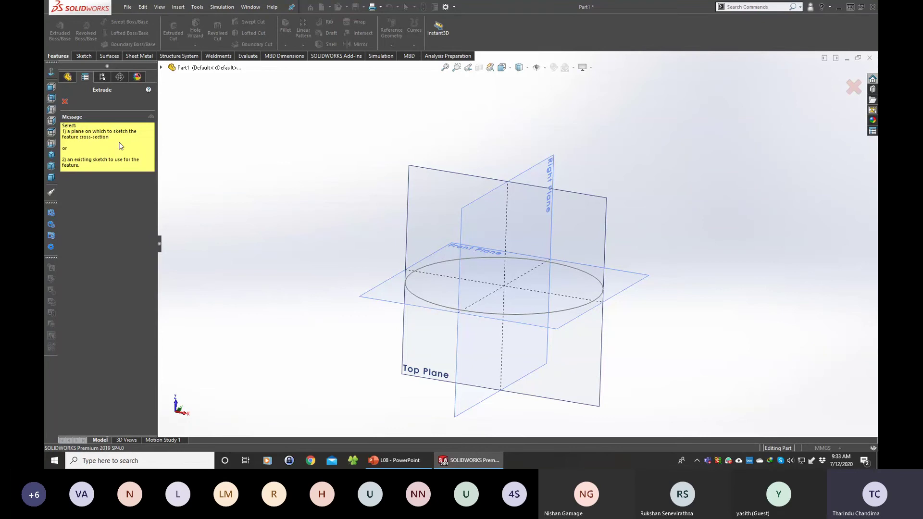
left_click(448, 263)
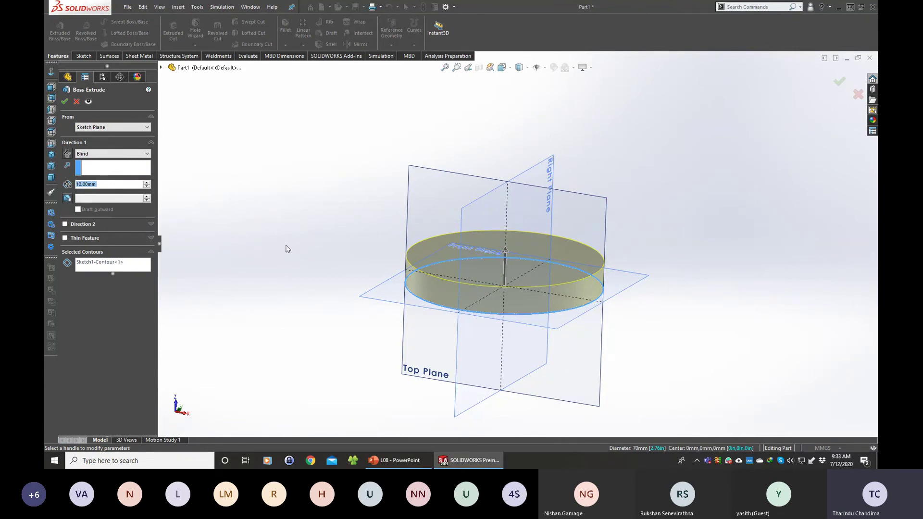
Stretch the extrusion preview upward from the Front Plane to a depth of 59 mm.
middle_click_drag(280, 240, 279, 243)
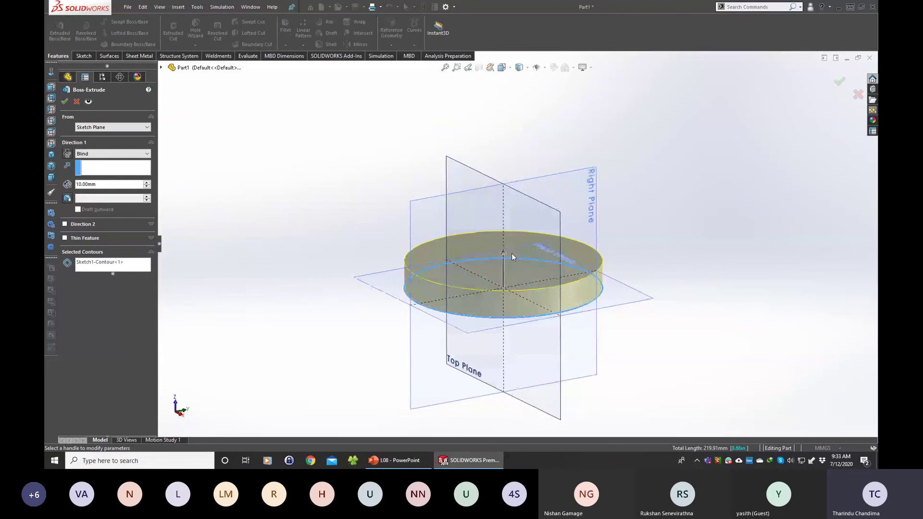
middle_click_drag(512, 260, 509, 270)
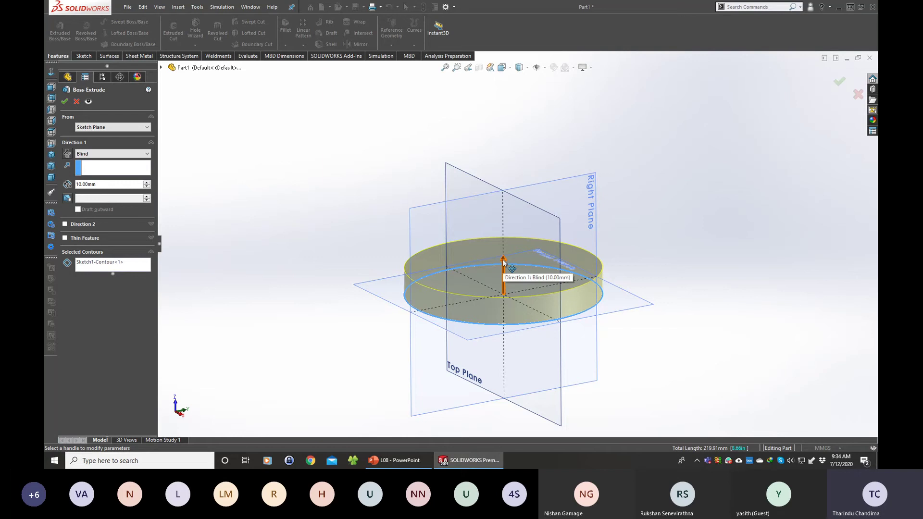
left_click(503, 261)
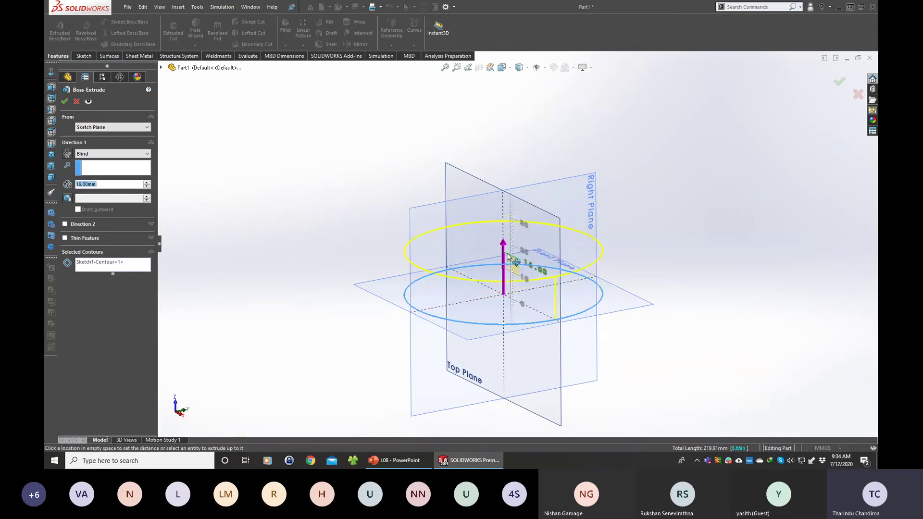
left_click_drag(500, 236, 504, 144)
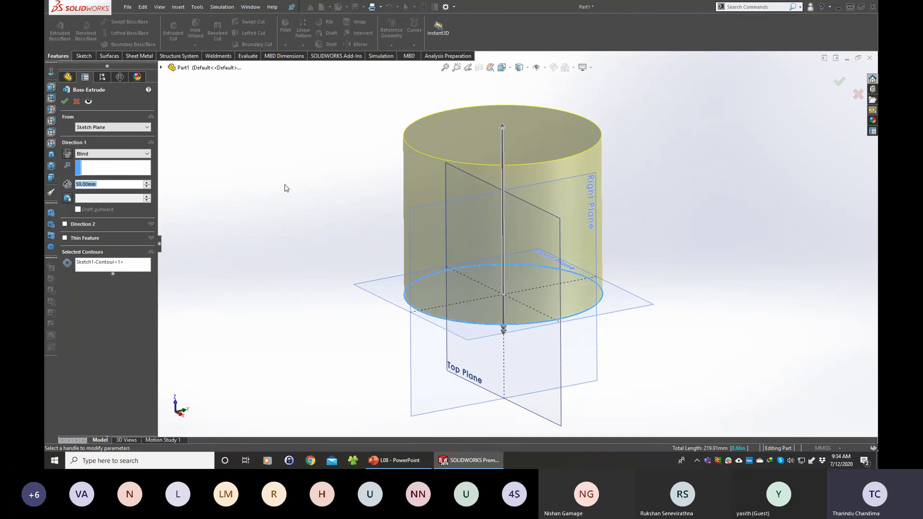
Review the depth setting and available end conditions for Direction 1, keeping Blind.
left_click(109, 184)
left_click_drag(109, 184, 67, 183)
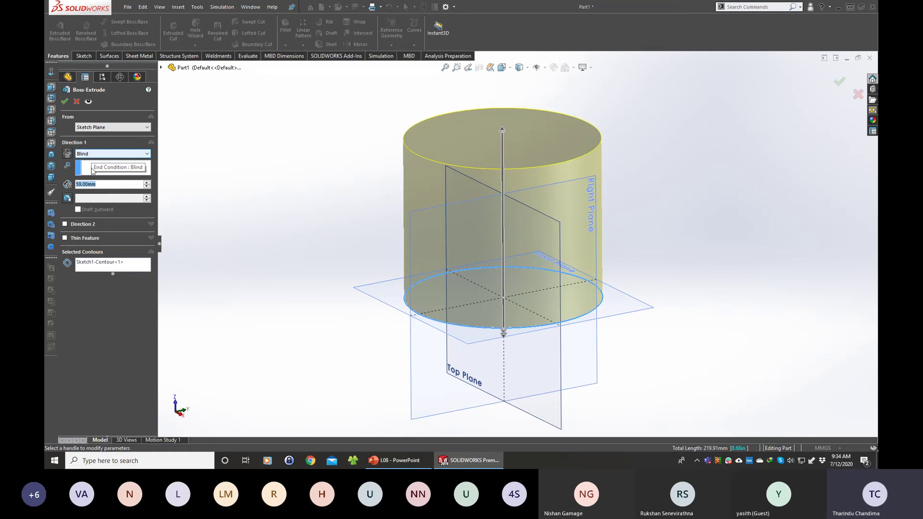
left_click(95, 154)
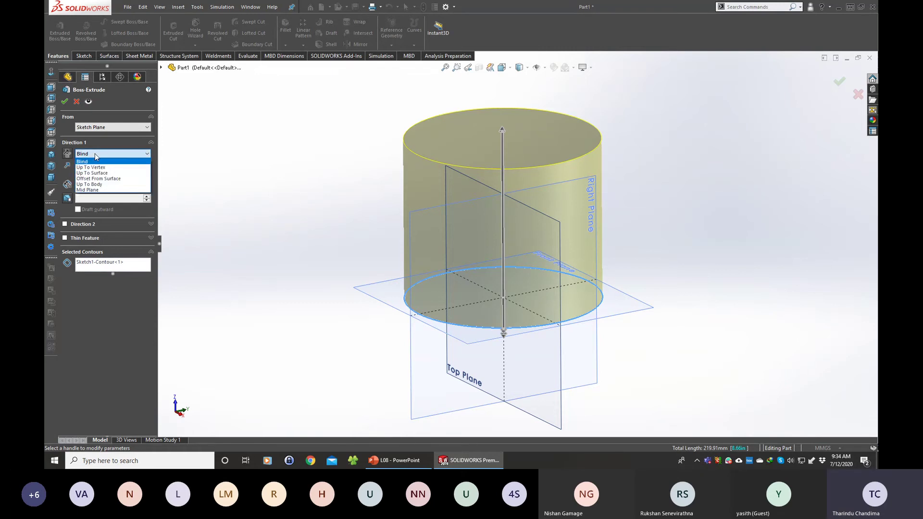
left_click(94, 154)
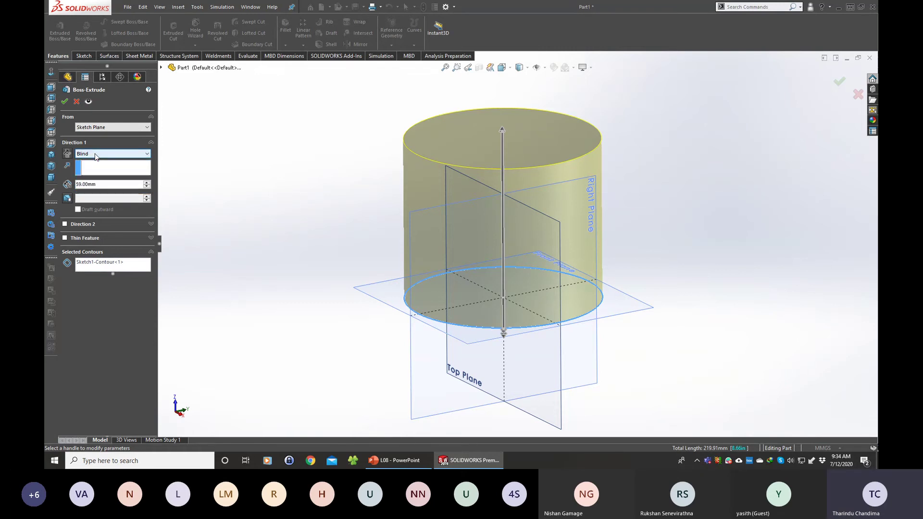
Try a blind extrusion depth of 60 mm, and replace it with 80 mm.
double_click(107, 184)
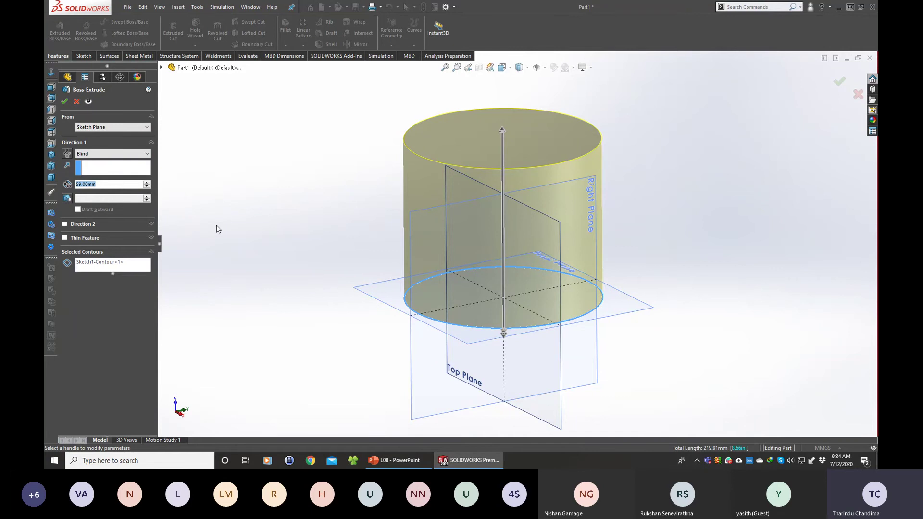
type("60")
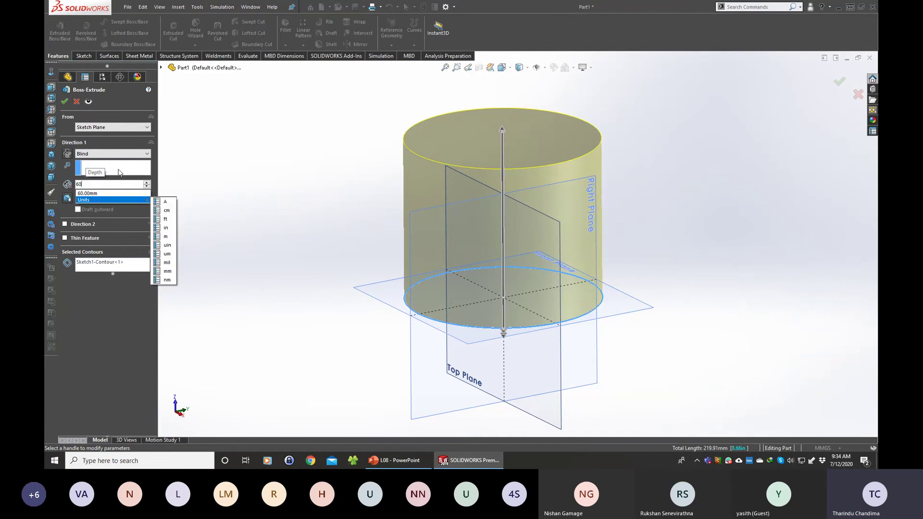
key("Return")
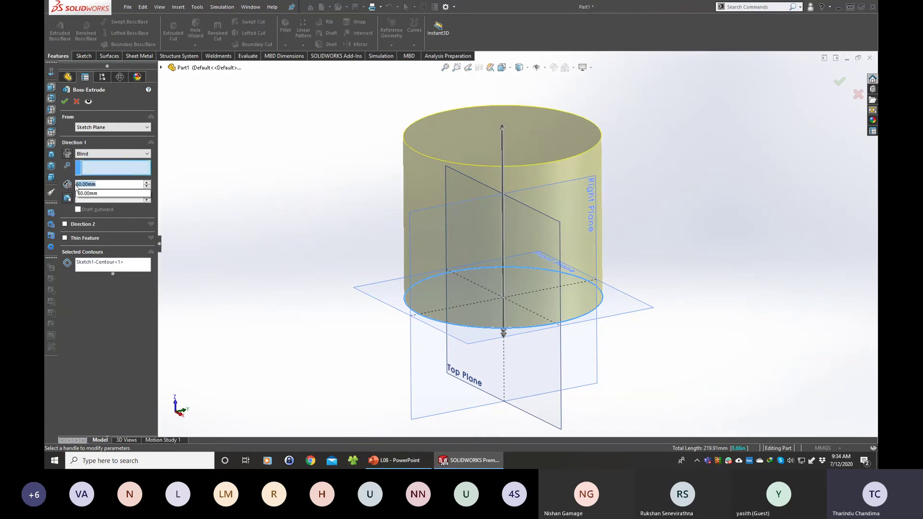
type("80")
key("Return")
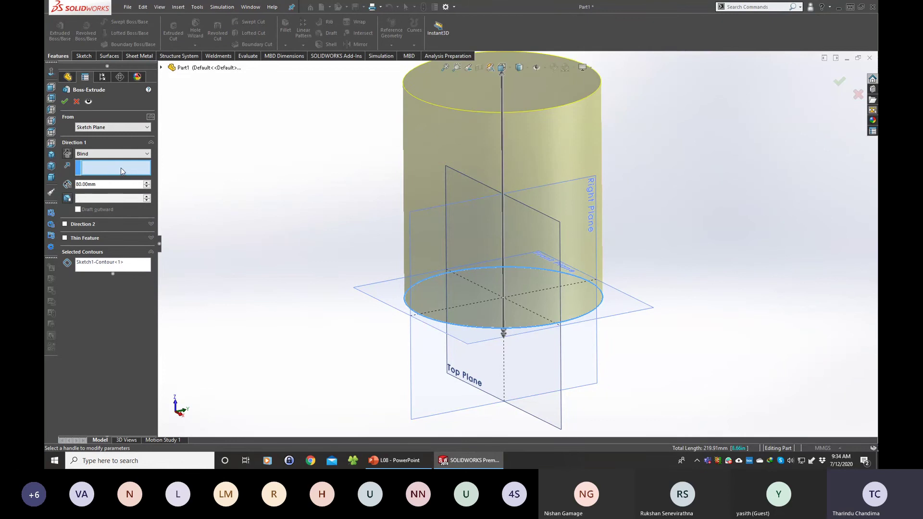
Review the Direction 1 end condition choices, keeping Blind with the 80 mm depth.
scroll(498, 232, "up", 3)
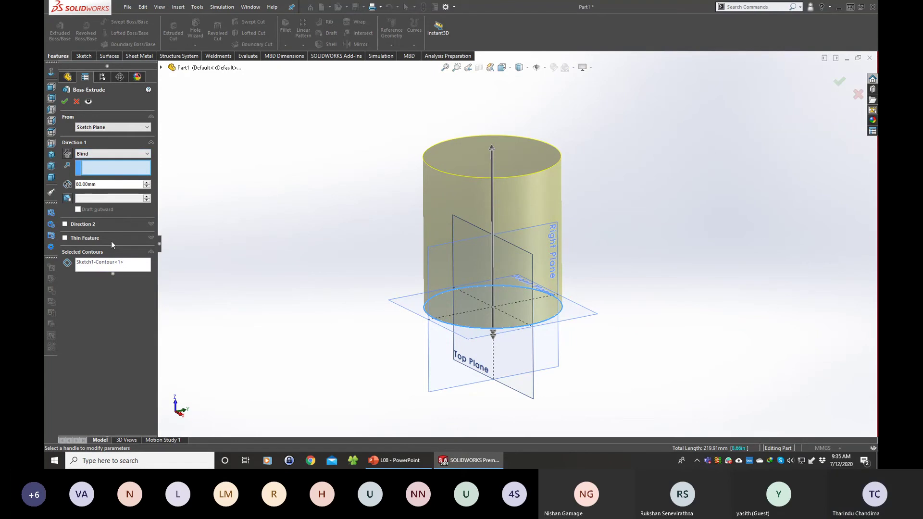
left_click(94, 154)
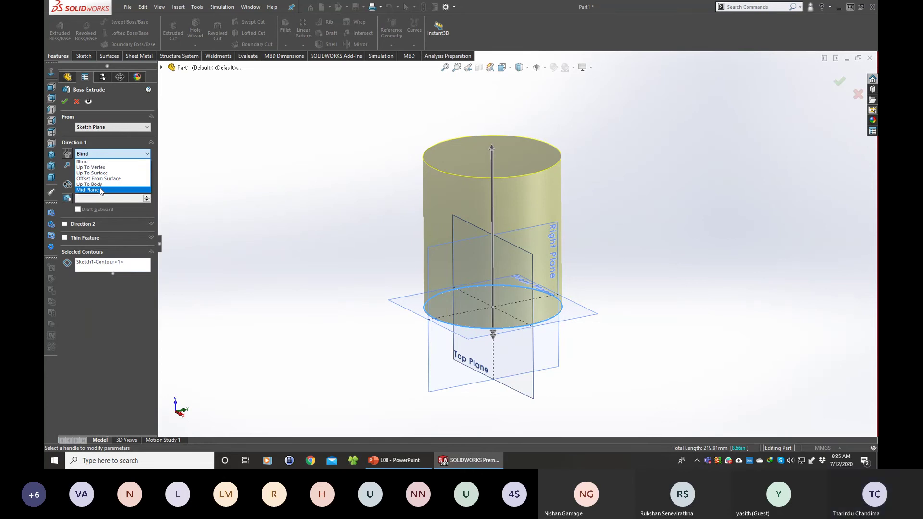
left_click(89, 164)
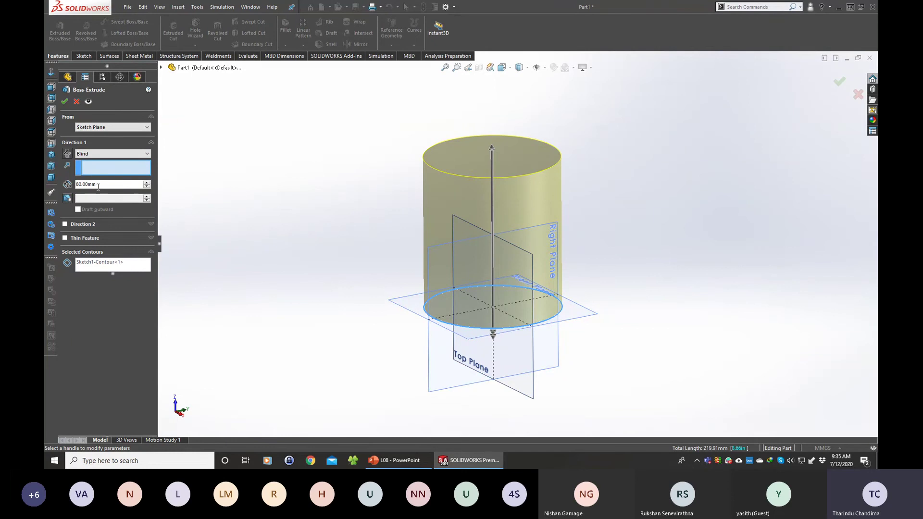
left_click_drag(96, 185, 73, 189)
Try the Mid Plane end condition on the cylinder extrusion, inspect the preview, and switch back to Blind.
left_click(114, 154)
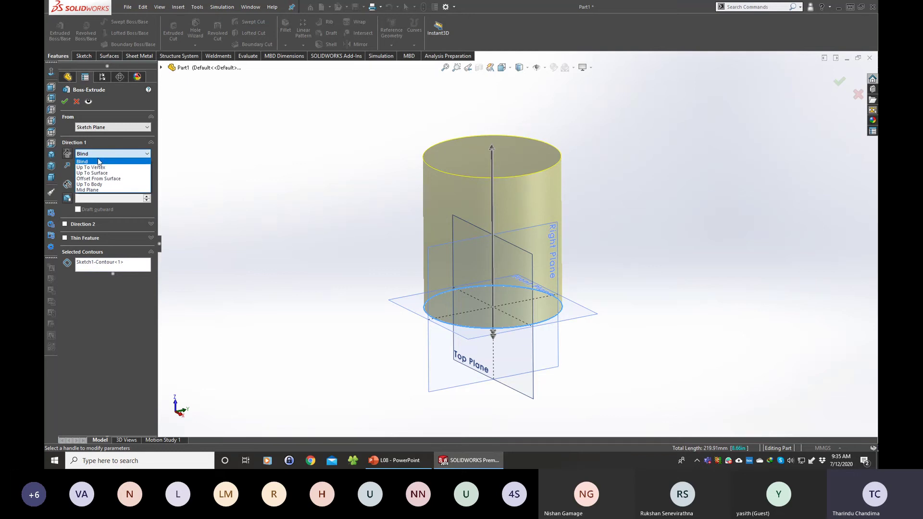
left_click(86, 190)
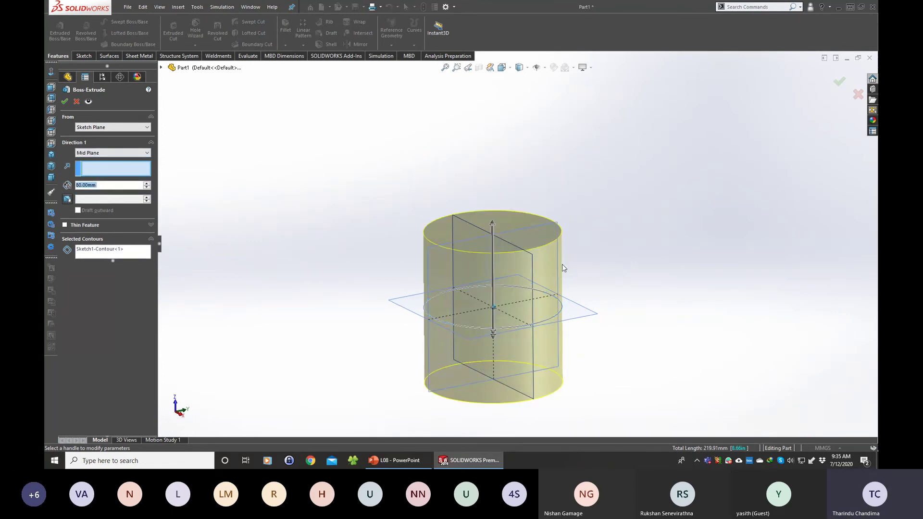
middle_click_drag(561, 264, 565, 282)
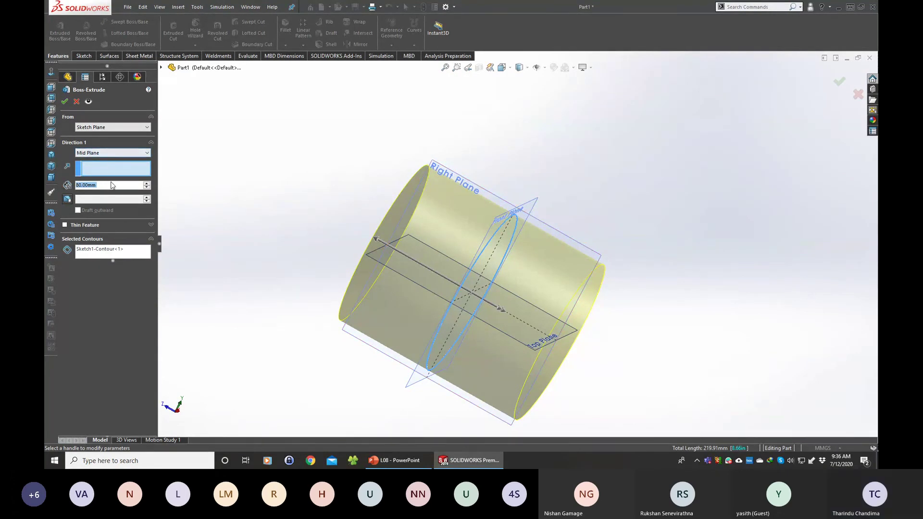
left_click(90, 154)
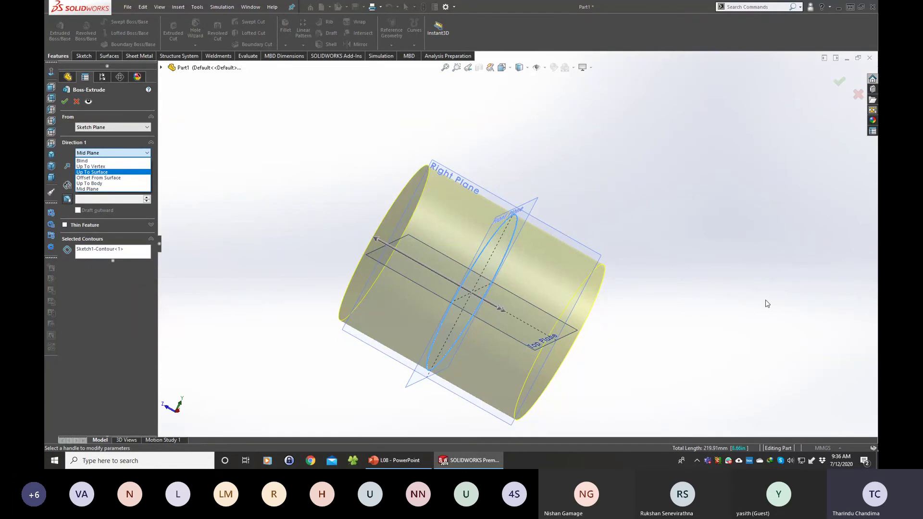
left_click(82, 161)
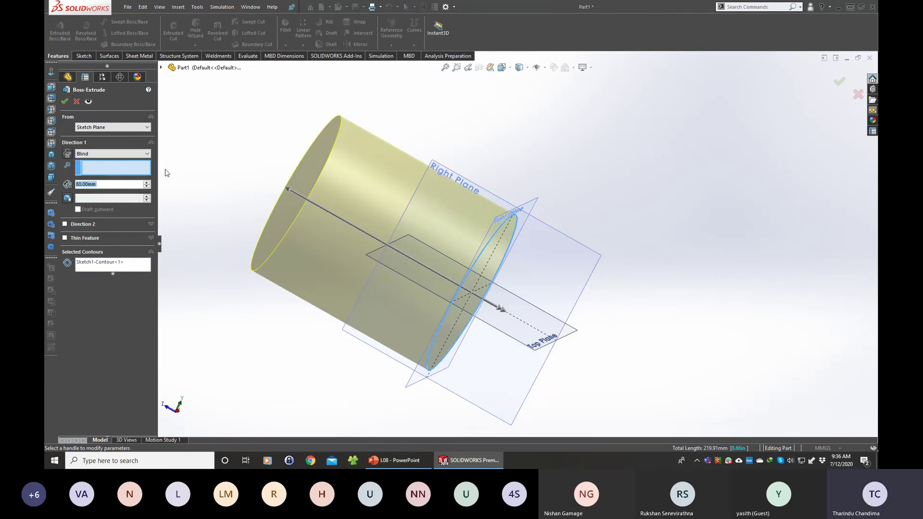
Reverse the blind extrusion to the opposite side of the Front Plane, and flip it back again.
left_click(70, 154)
scroll(622, 318, "up", 1)
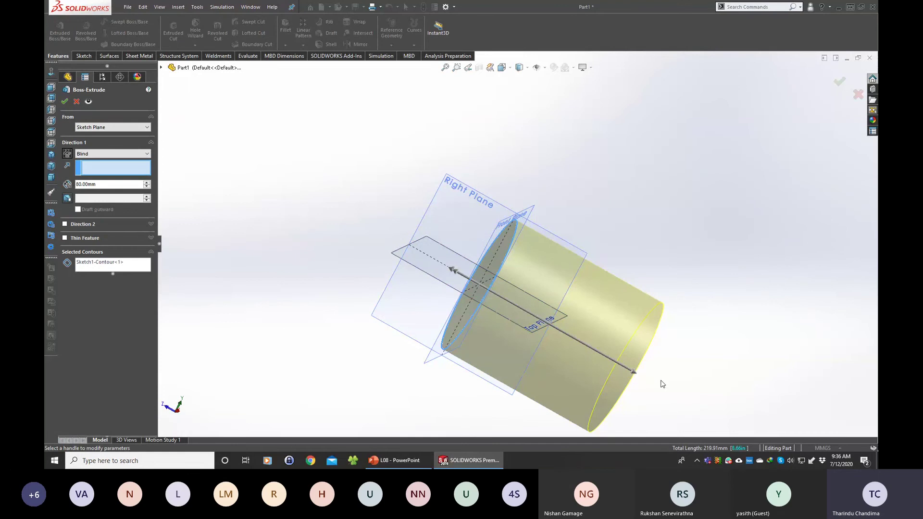
scroll(616, 379, "down", 1)
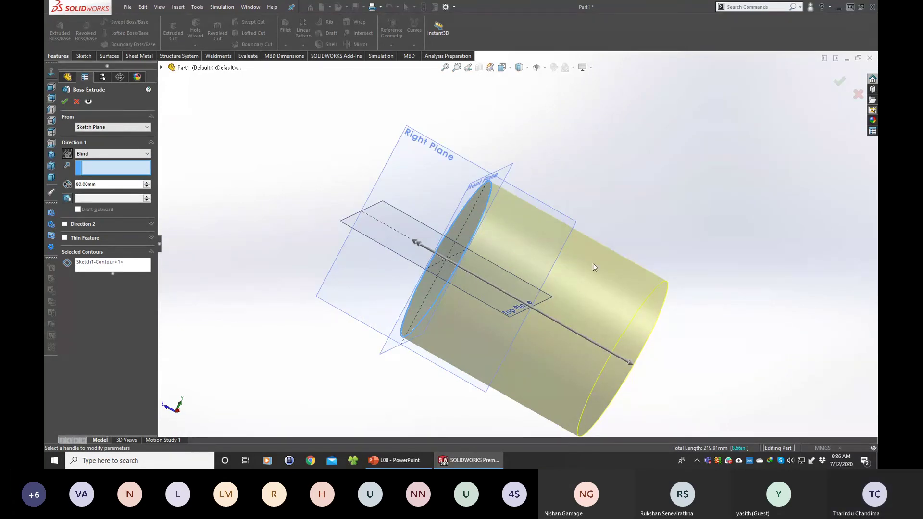
left_click(70, 154)
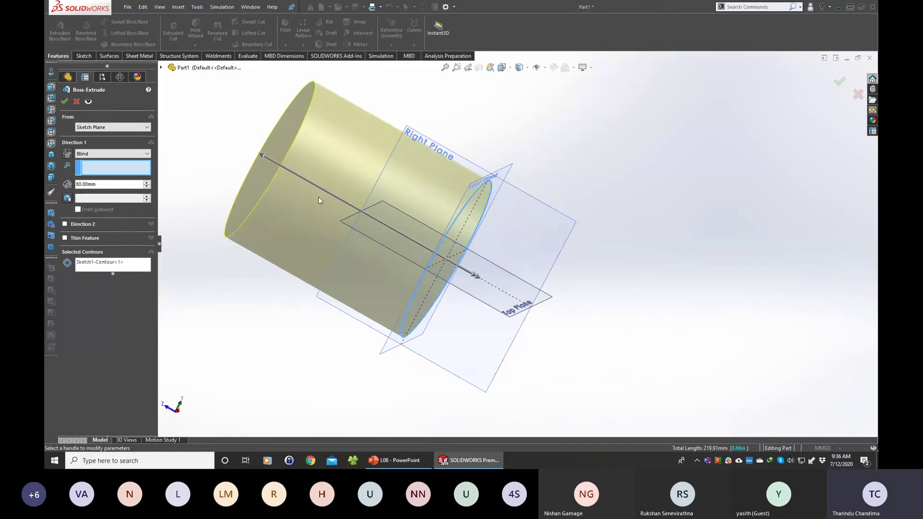
scroll(318, 197, "up", 2)
scroll(483, 150, "down", 1)
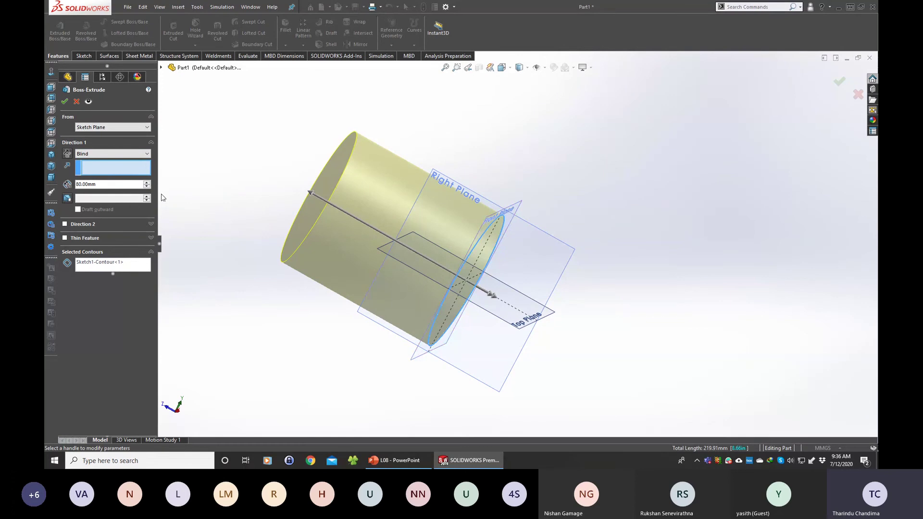
Set the extrusion's end condition to Mid Plane with the 80 mm depth, complete the feature, and inspect the solid cylinder.
left_click(96, 154)
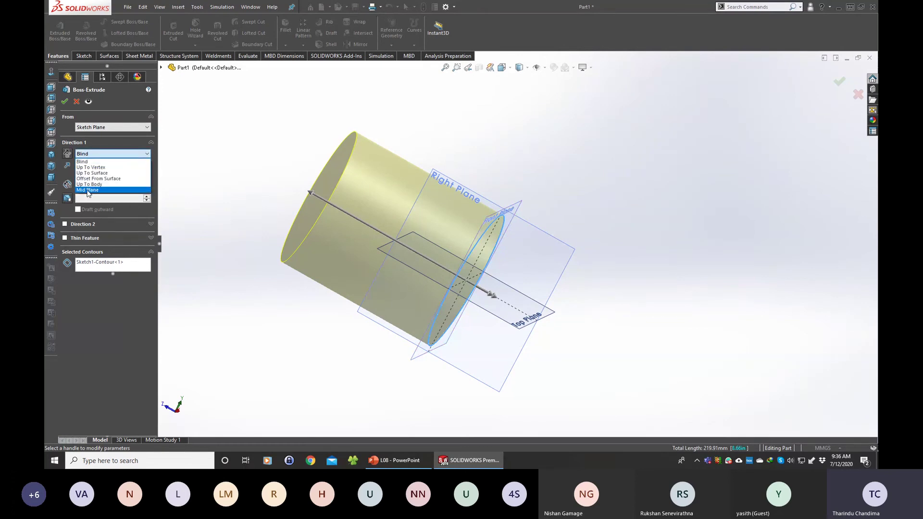
left_click(87, 190)
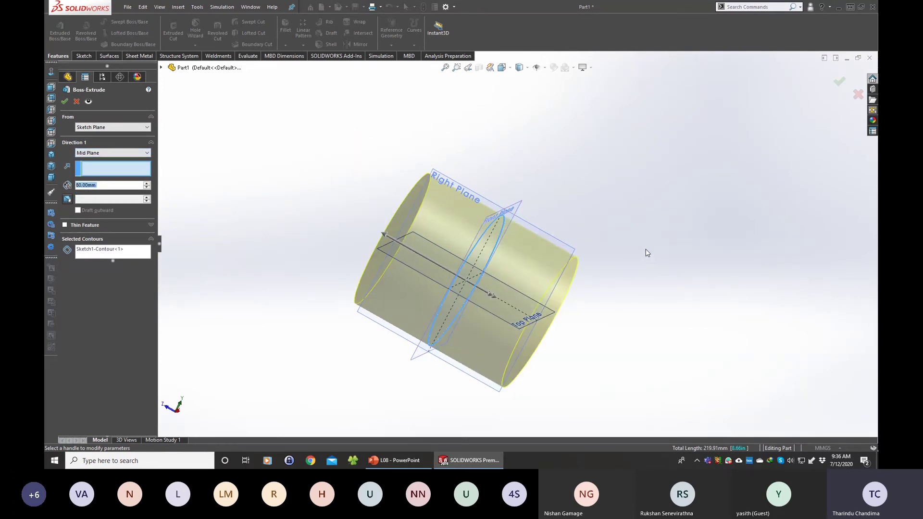
middle_click_drag(639, 256, 638, 257)
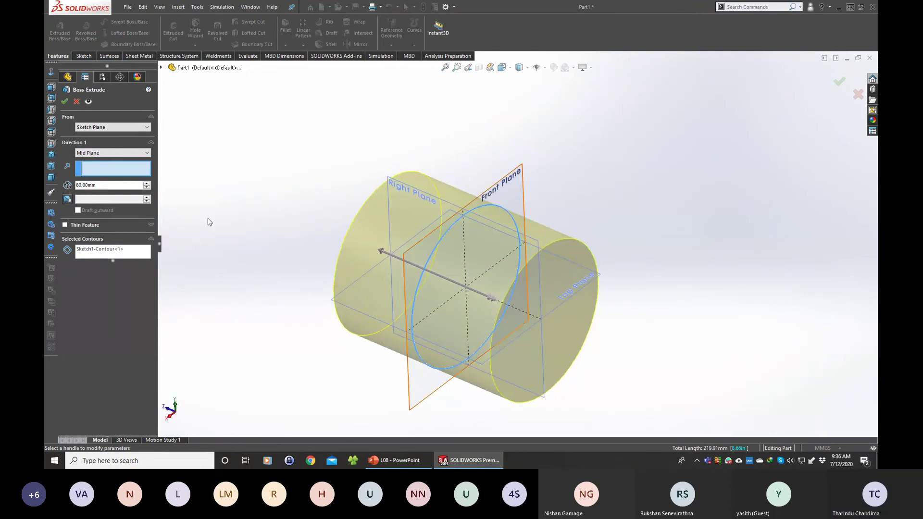
left_click(65, 102)
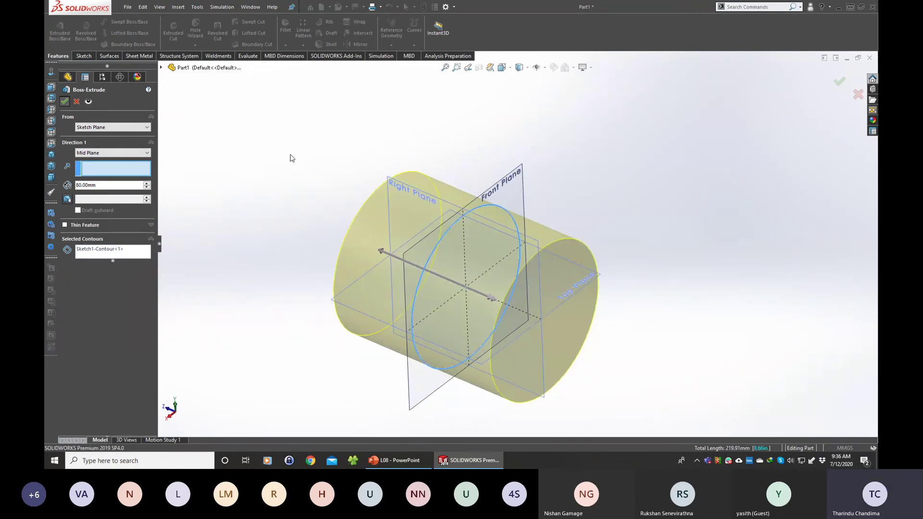
middle_click_drag(308, 152, 307, 152)
key("Up")
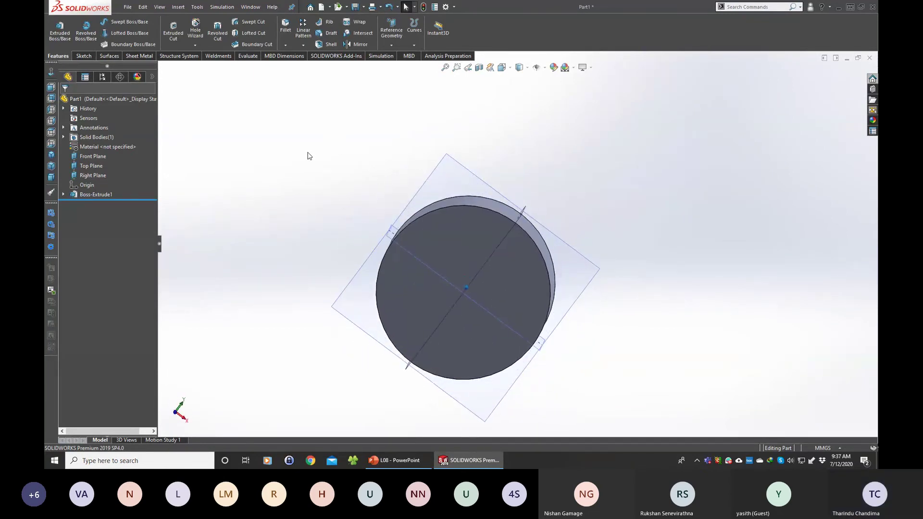
middle_click_drag(308, 153, 307, 152)
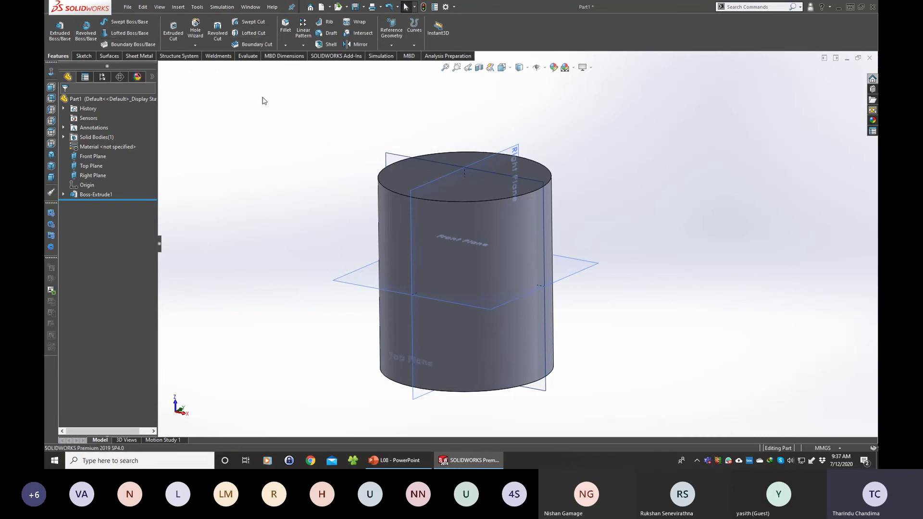
Save the part to the Desktop as Part1.
left_click(356, 7)
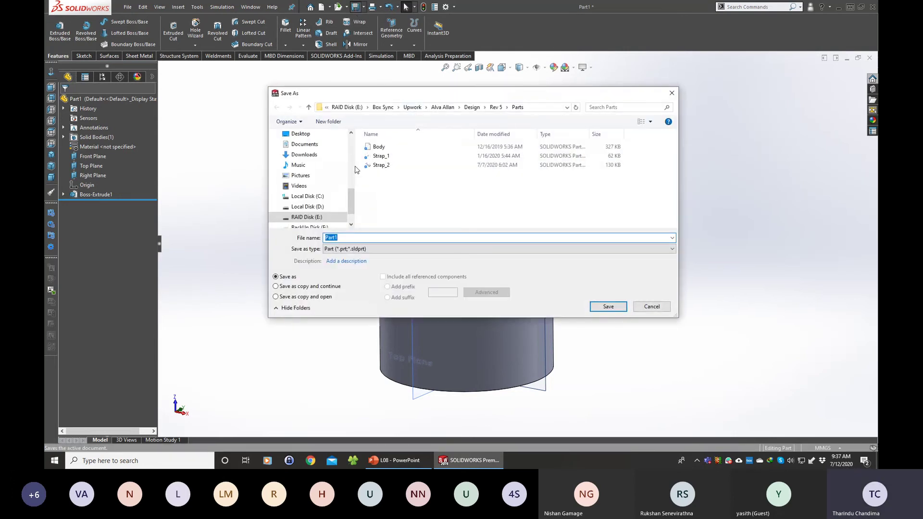
left_click(353, 204)
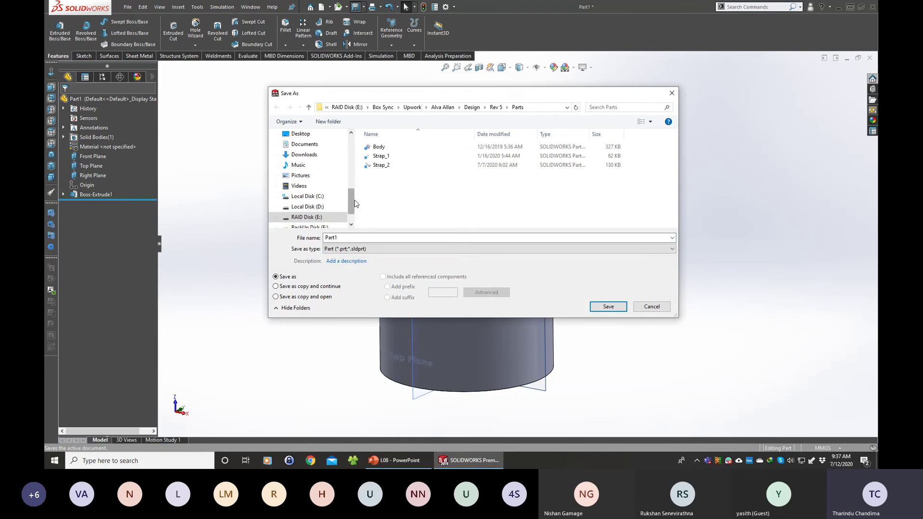
scroll(312, 183, "up", 2)
left_click(301, 172)
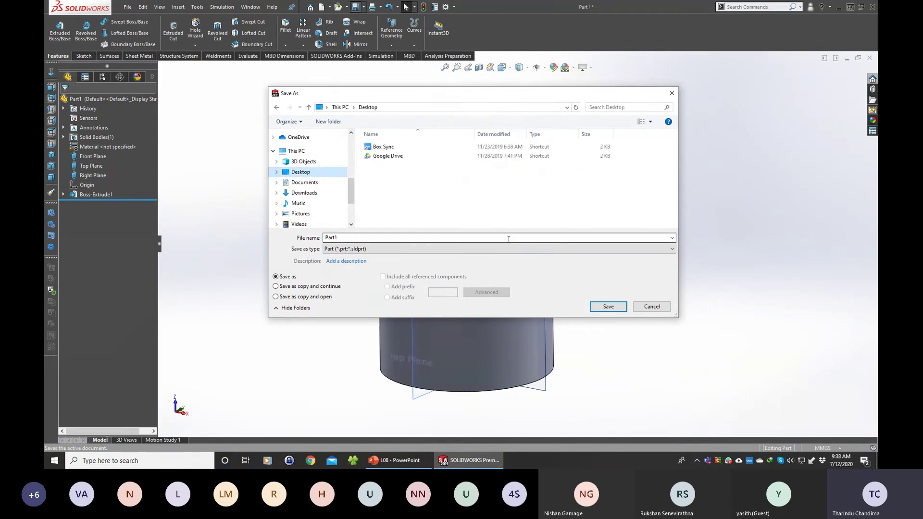
left_click(607, 306)
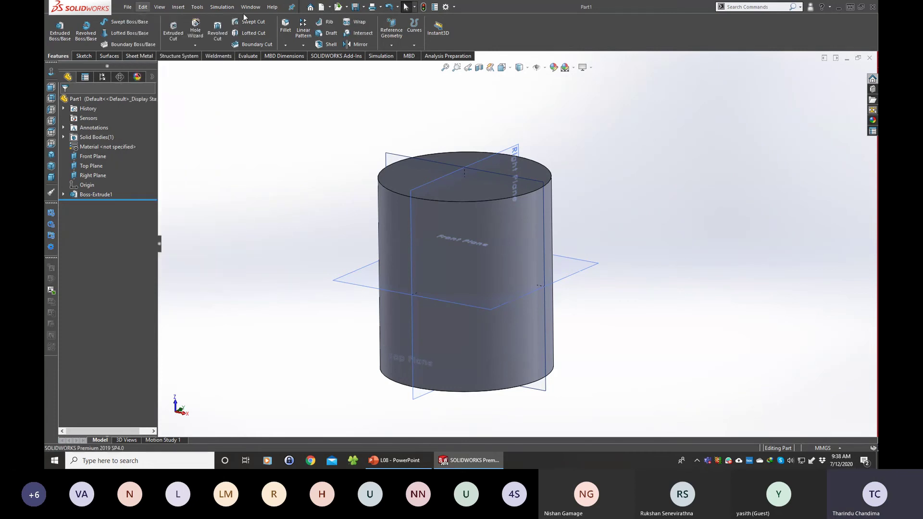
Create a new Drawing document.
left_click(143, 7)
left_click(331, 8)
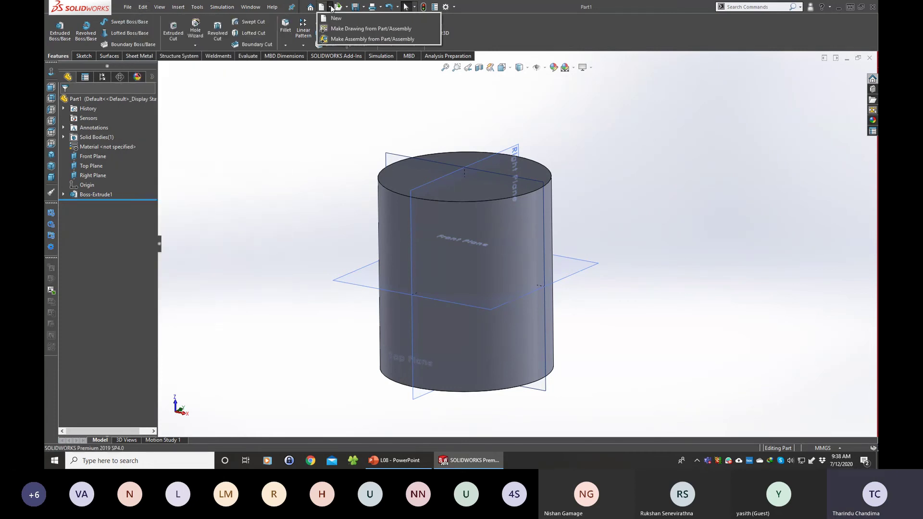
left_click(127, 7)
left_click(138, 20)
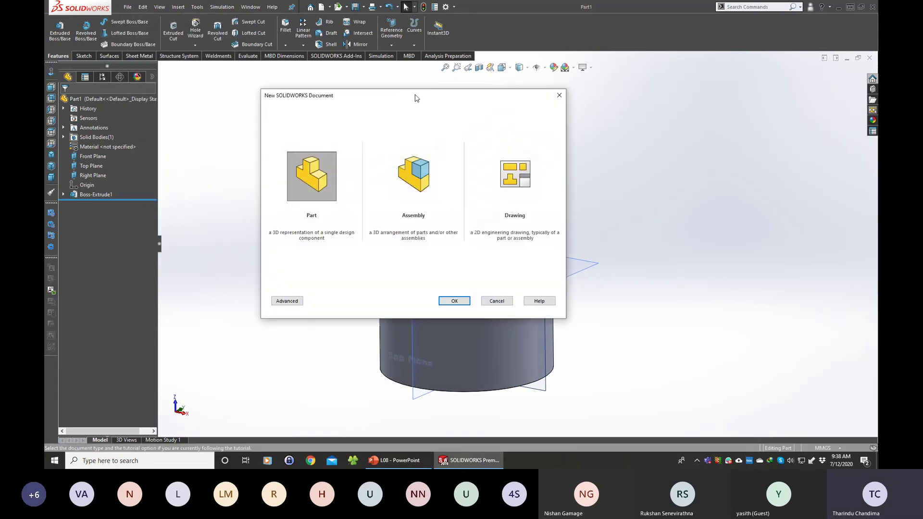
left_click(510, 180)
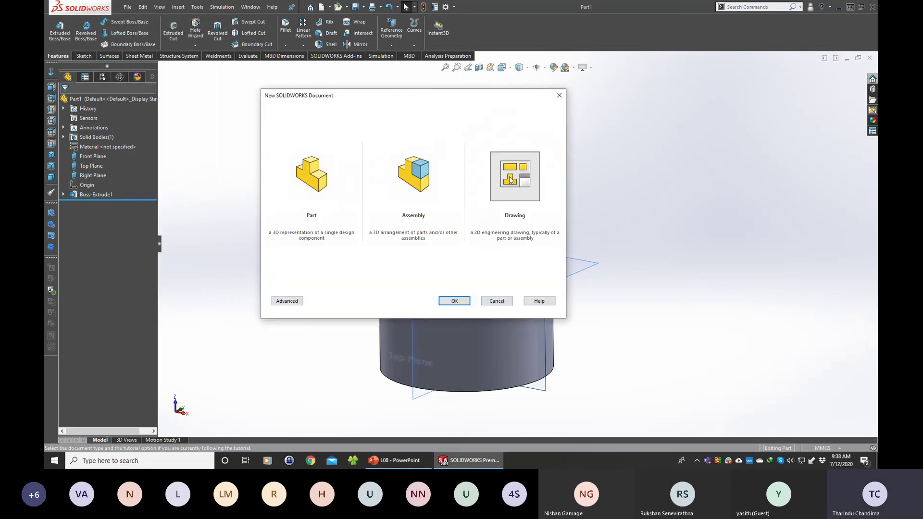
left_click(457, 301)
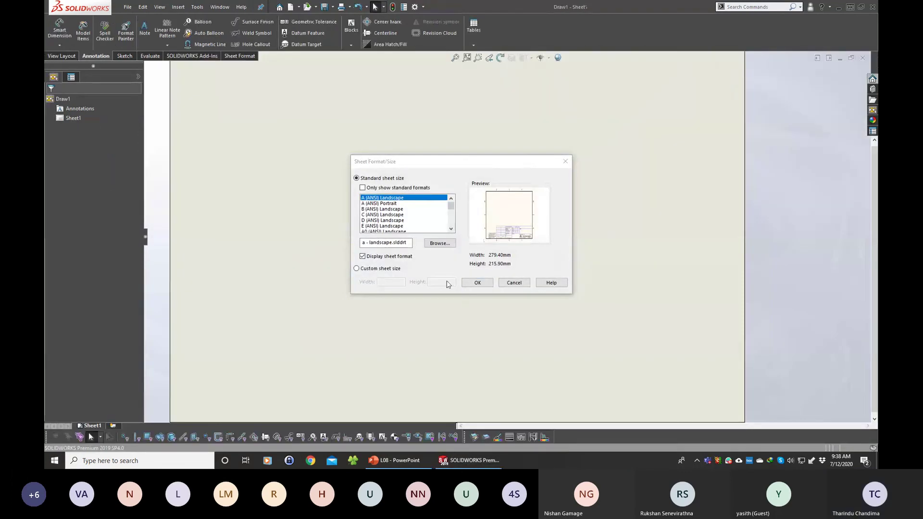
Choose the A3 - landscape standard sheet size for the new drawing.
left_click_drag(391, 161, 373, 133)
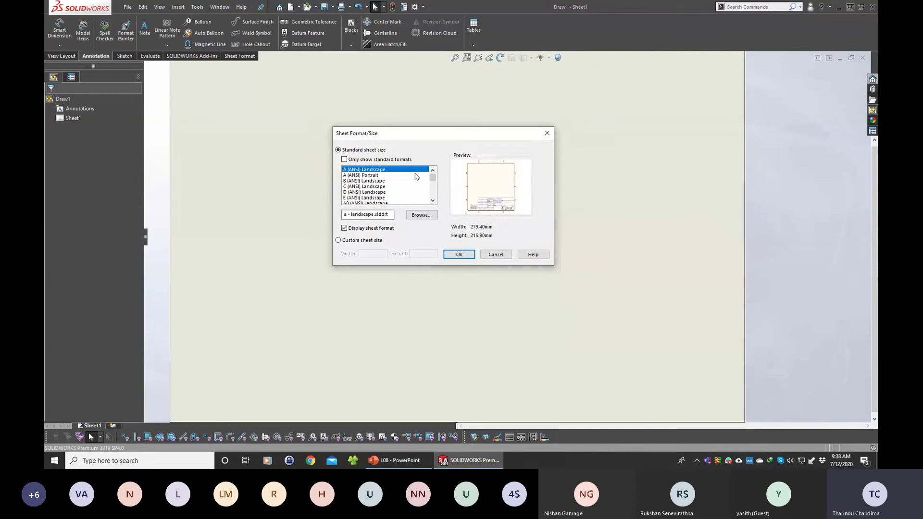
left_click_drag(433, 177, 434, 189)
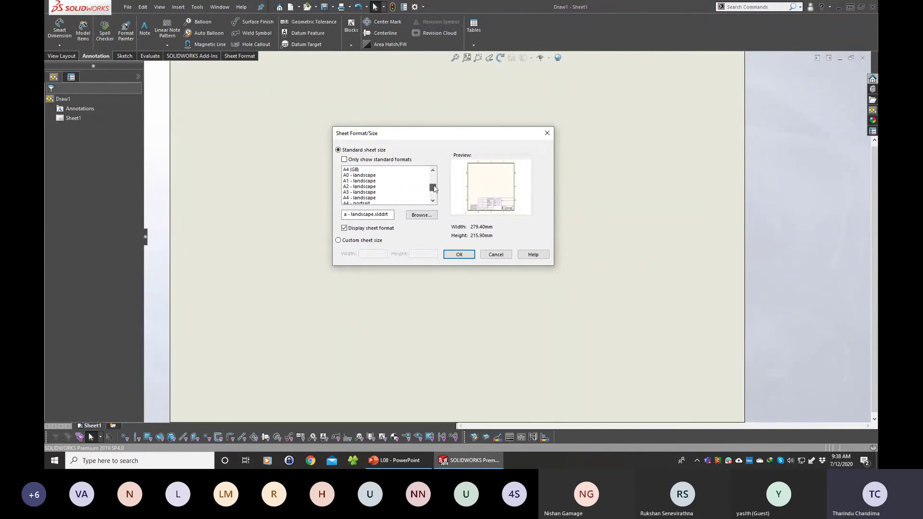
left_click(368, 194)
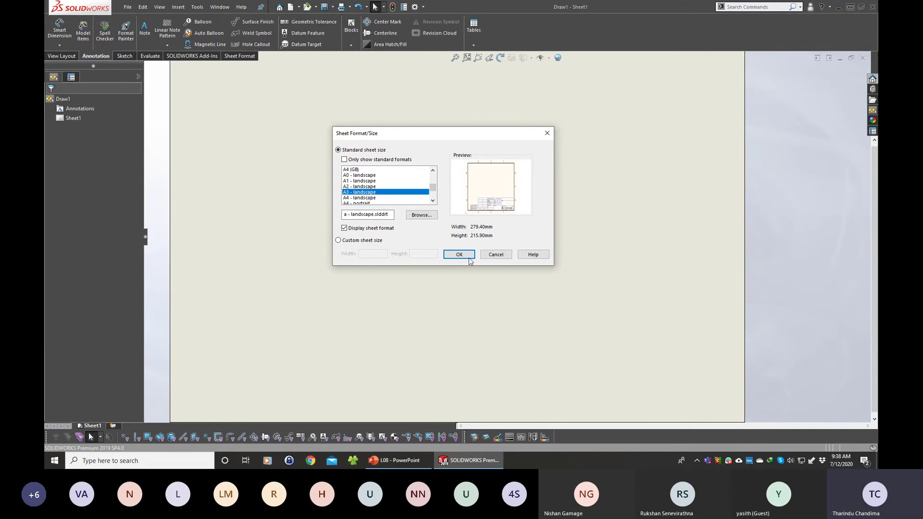
left_click(379, 193)
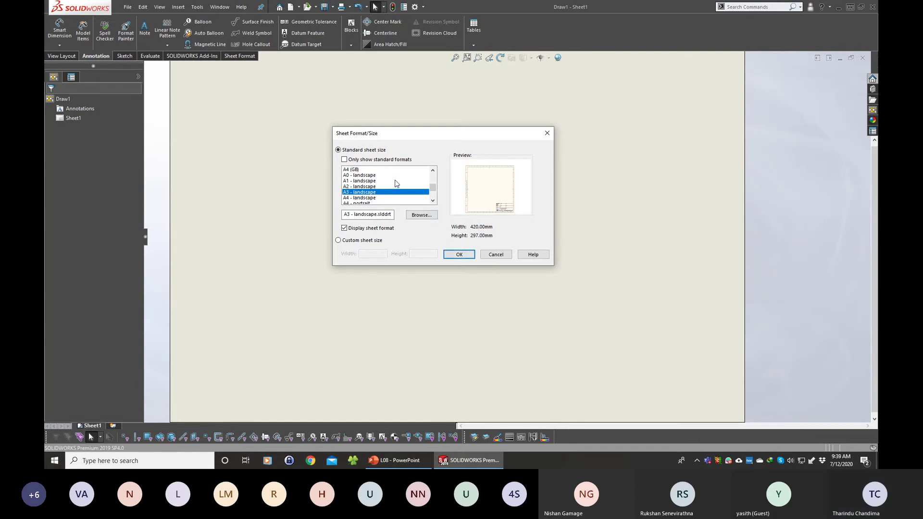
Browse the other standard sheet formats and select A3 (ANSI) Landscape for the drawing sheet.
scroll(394, 185, "up", 3)
scroll(392, 187, "up", 3)
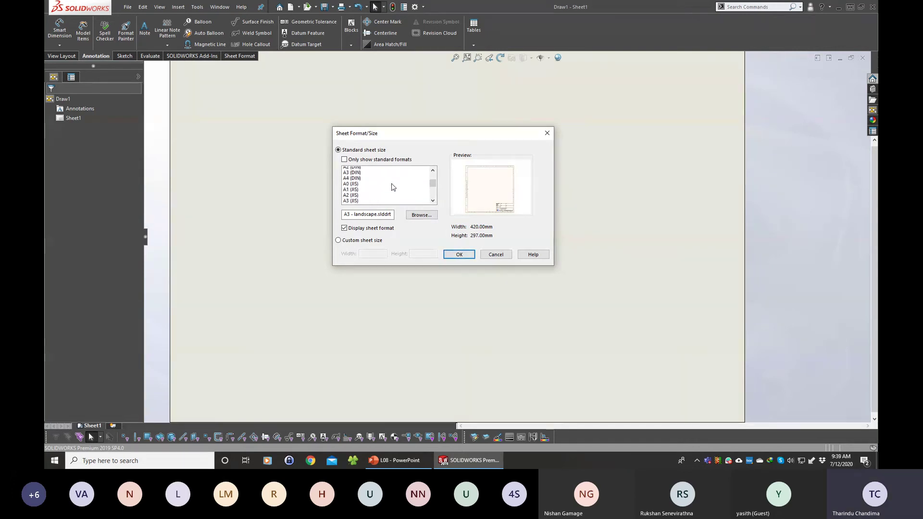
scroll(383, 187, "down", 3)
scroll(387, 186, "up", 6)
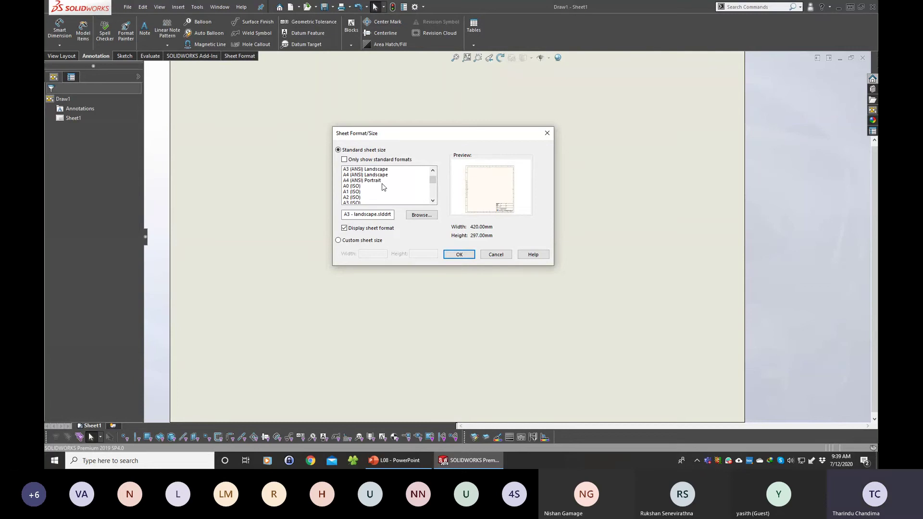
scroll(392, 183, "down", 1)
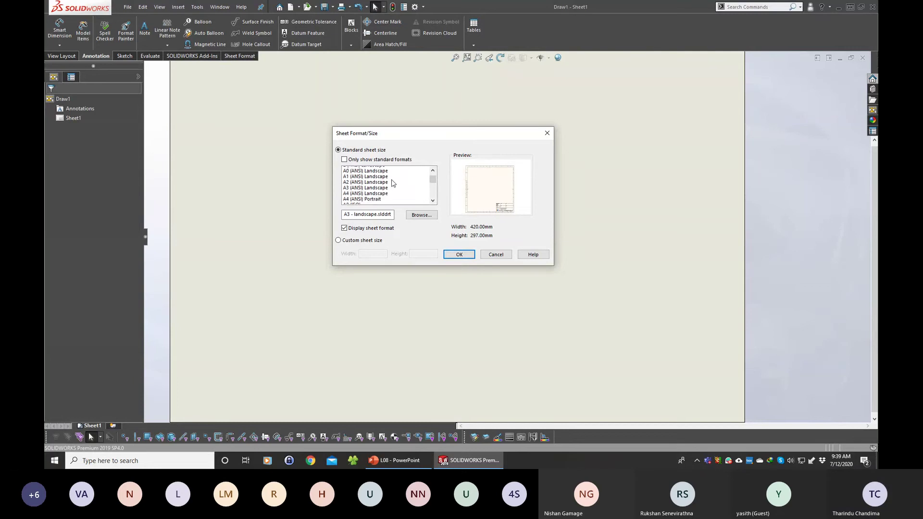
left_click(376, 187)
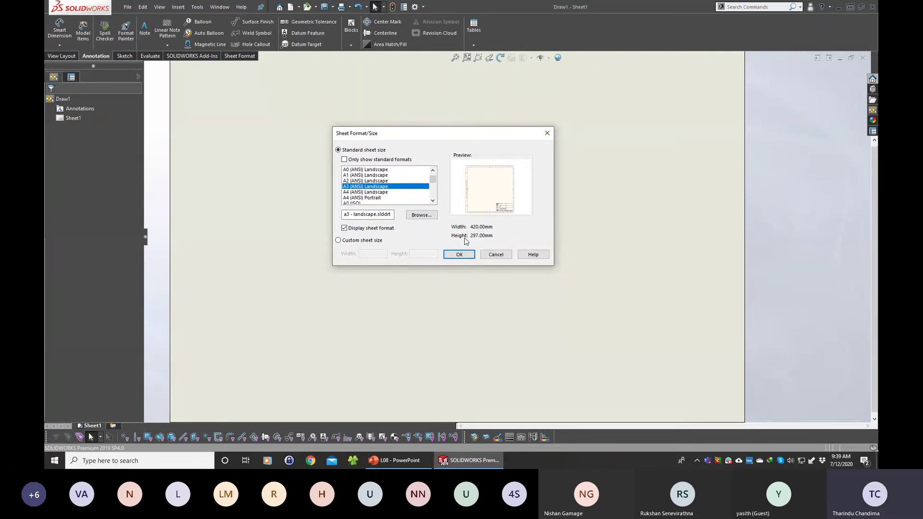
left_click(367, 191)
left_click(368, 186)
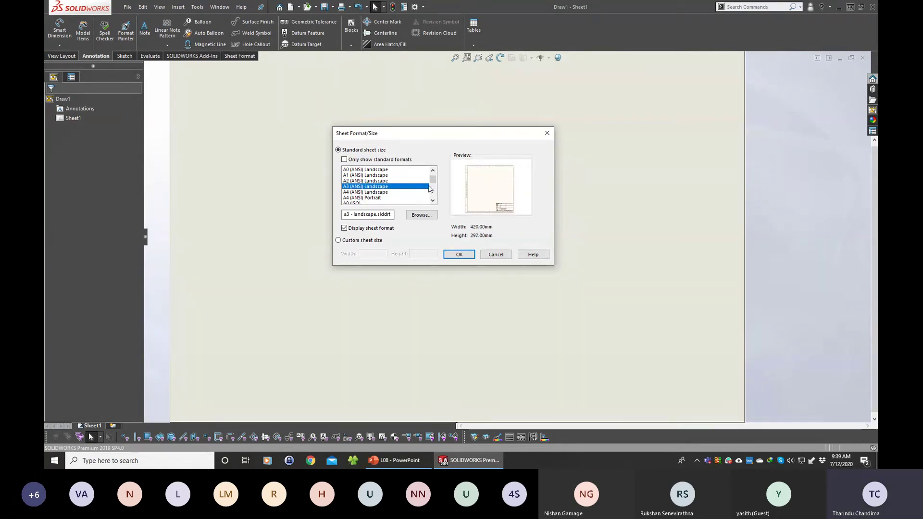
Confirm the selected A3 (ANSI) Landscape format to create the drawing sheet.
mouse_move(432, 181)
left_mouse_down()
mouse_move(432, 193)
mouse_move(432, 175)
left_mouse_up()
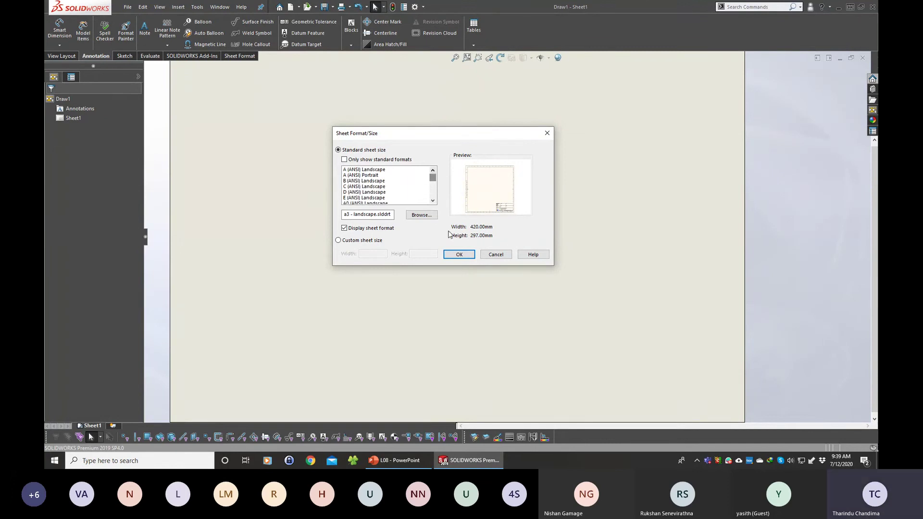
left_click(459, 254)
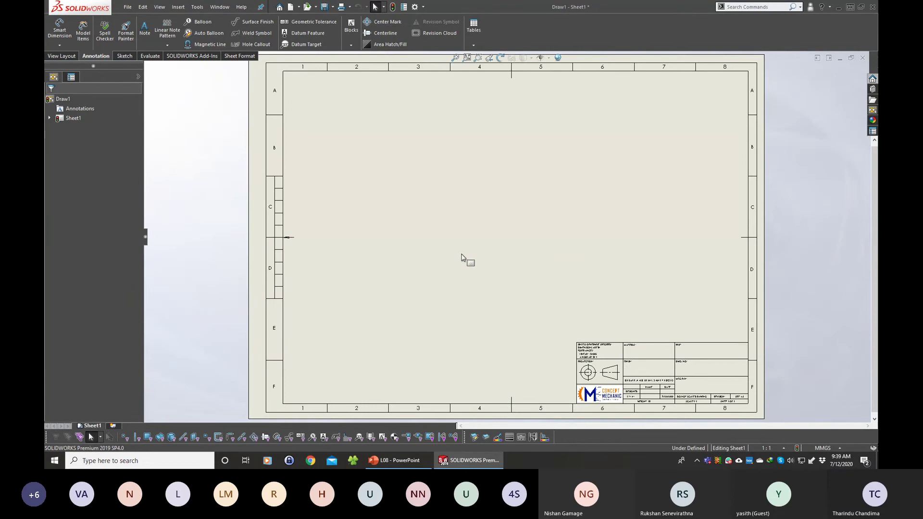
key("z")
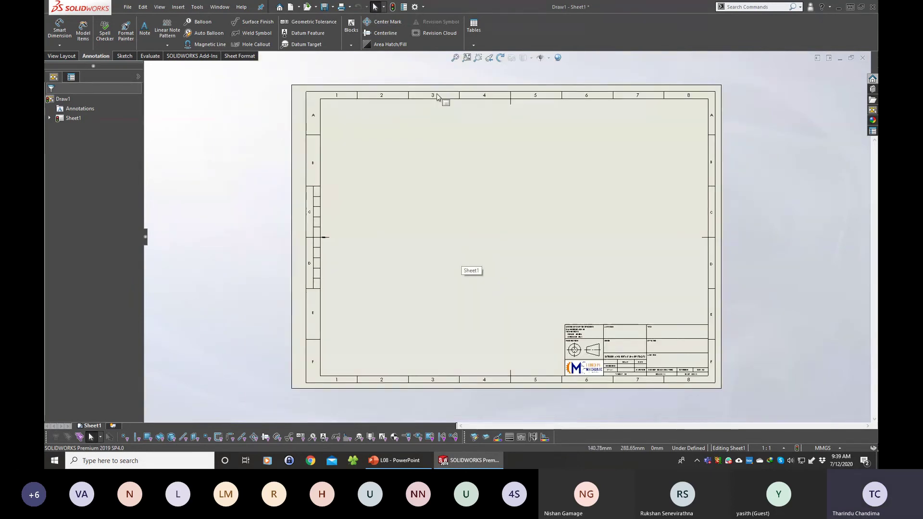
scroll(437, 97, "down", 1)
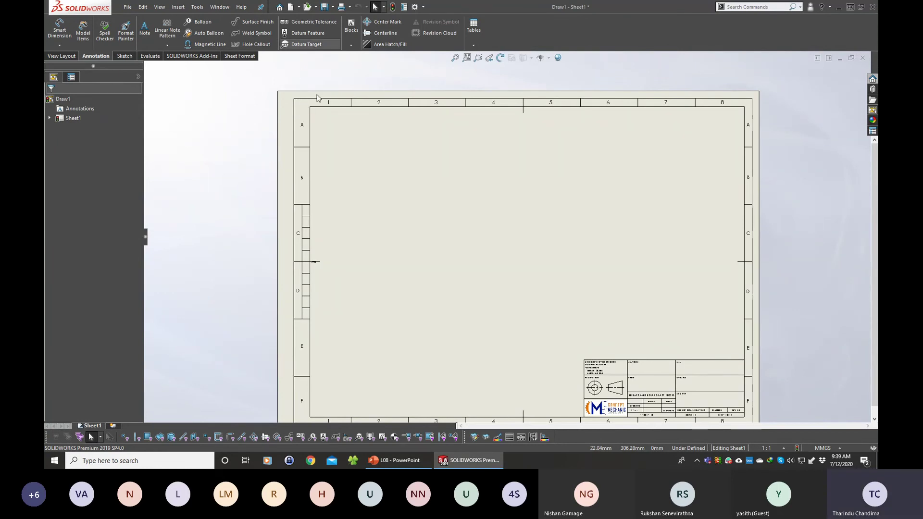
Insert the Standard 3 View set of Part1 onto the drawing sheet.
left_click(60, 58)
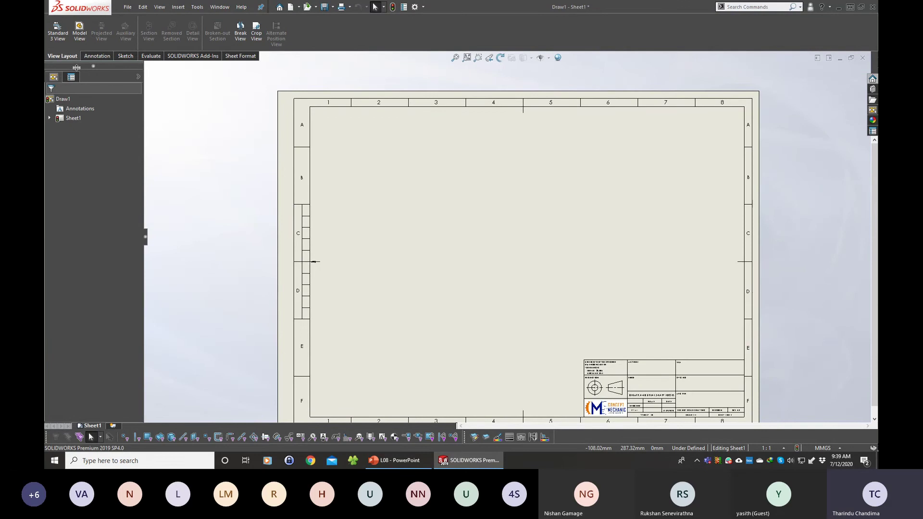
left_click(58, 34)
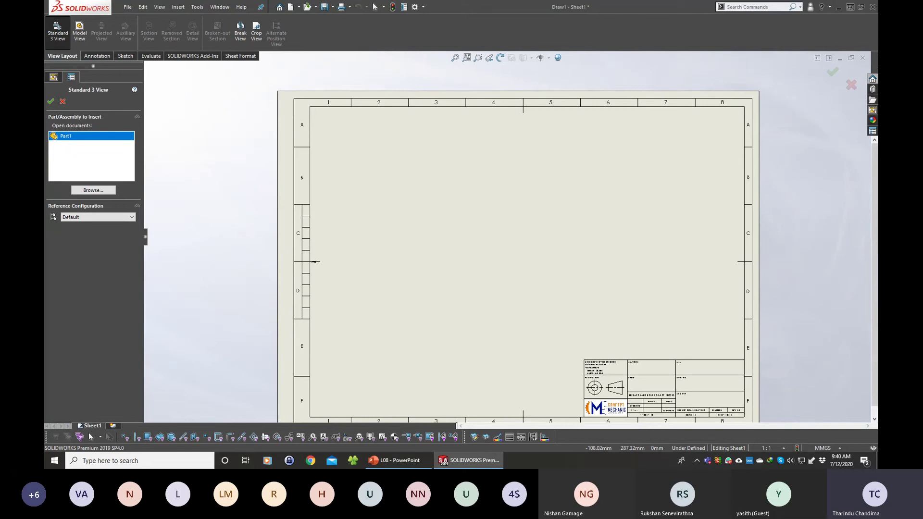
left_click(59, 36)
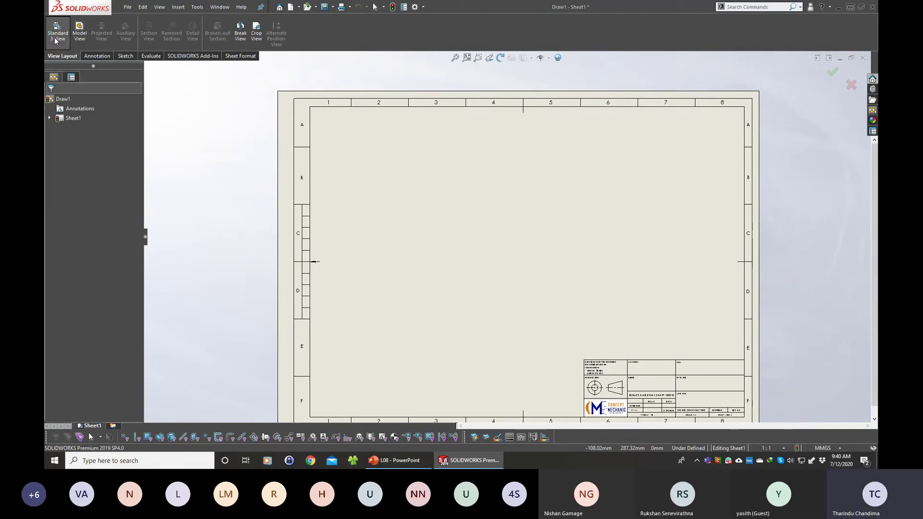
left_click(60, 38)
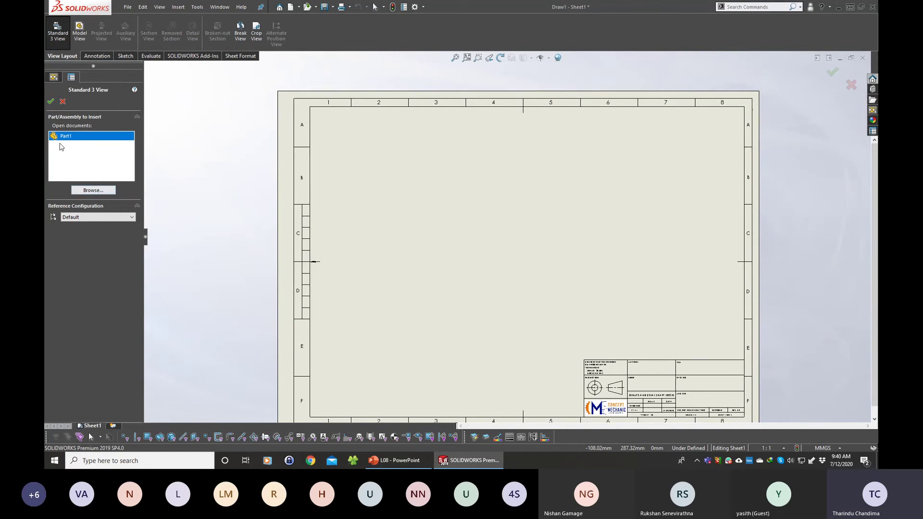
left_click(51, 102)
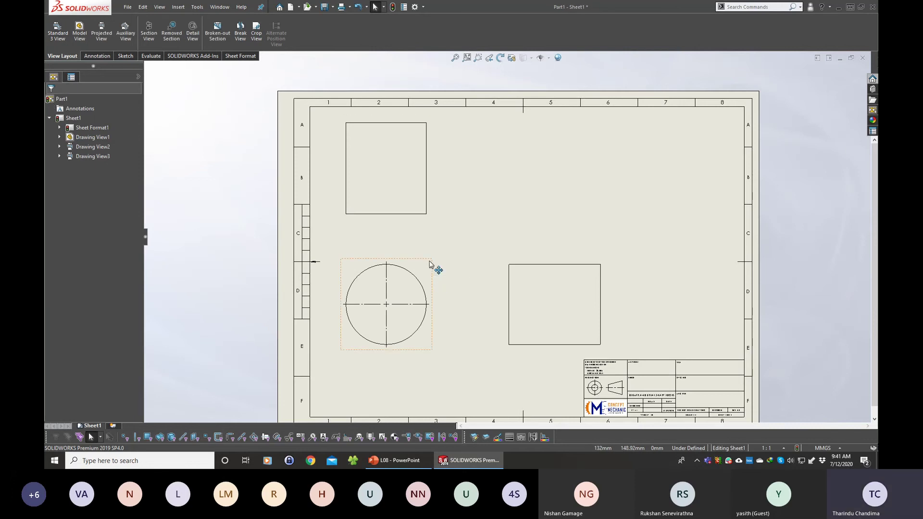
Shift the circular front view slightly up and toward the rectangular side view, and delete the projected top view above it.
left_click_drag(448, 252, 462, 248)
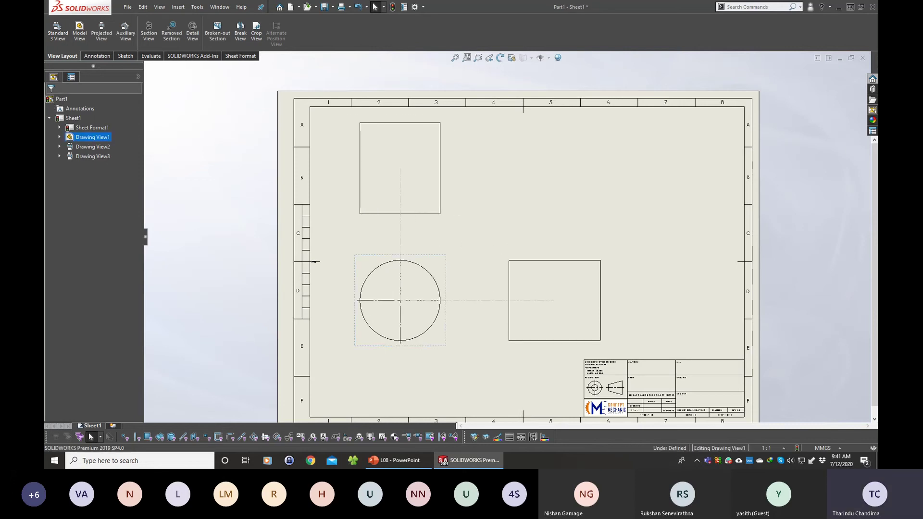
left_click(426, 392)
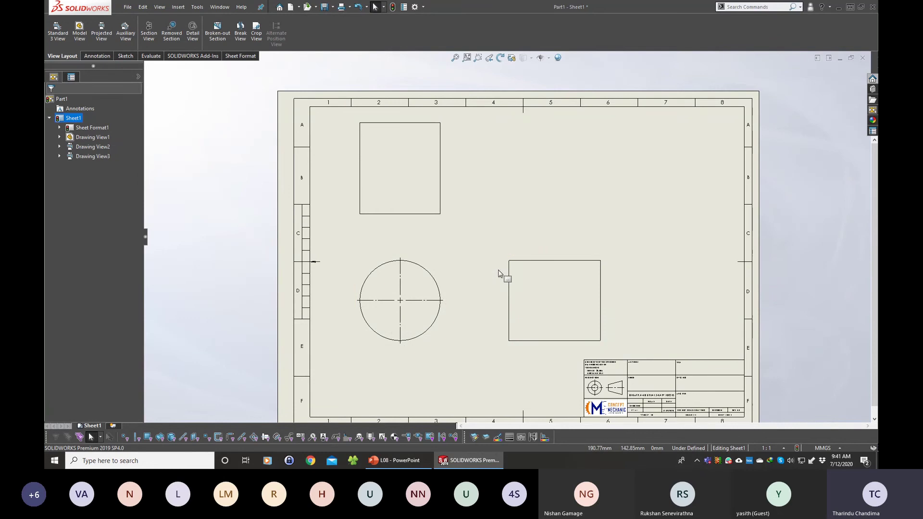
left_click(445, 207)
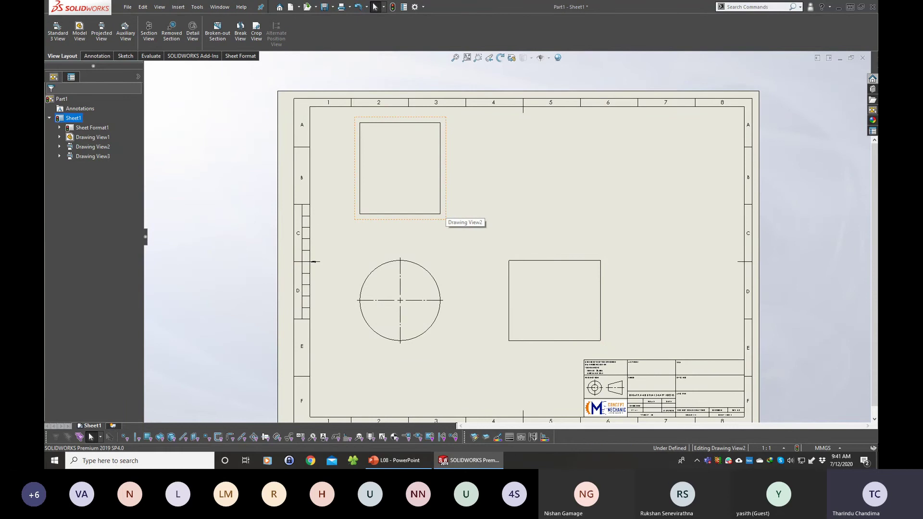
key("Delete")
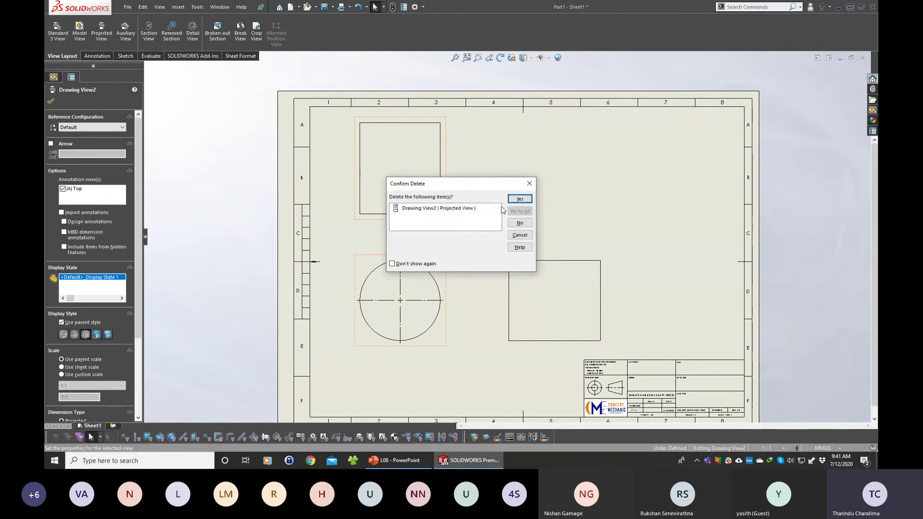
left_click(518, 202)
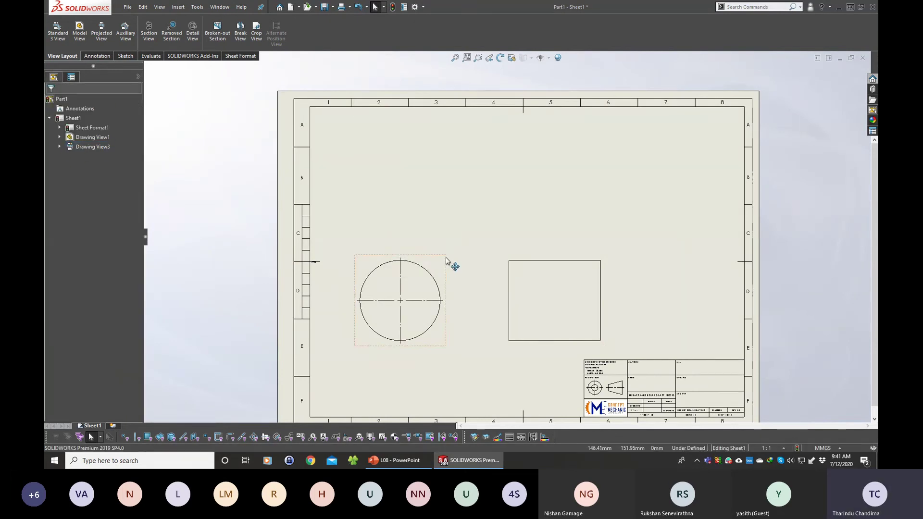
Move the circular view to the upper part of the sheet and space the rectangular side view farther away from it.
mouse_move(449, 264)
left_mouse_down()
mouse_move(469, 207)
mouse_move(459, 162)
left_mouse_up()
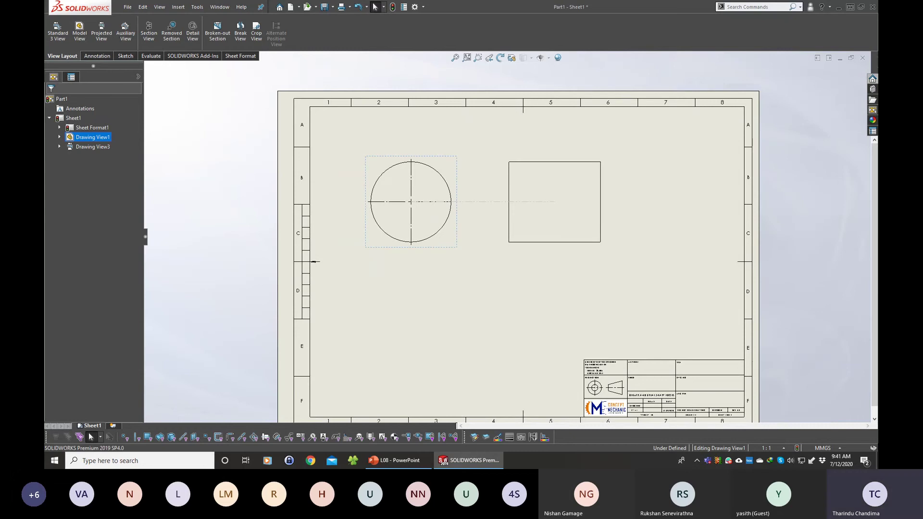
left_click_drag(538, 161, 534, 161)
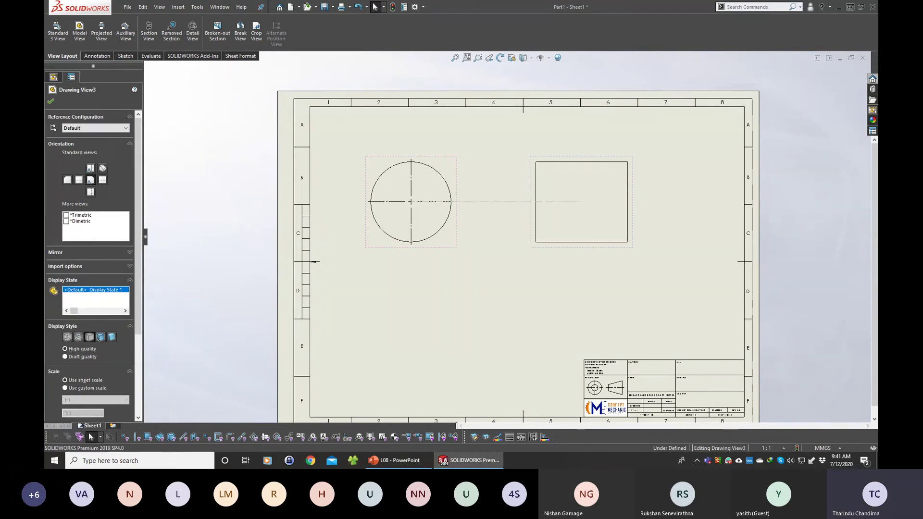
left_click(469, 292)
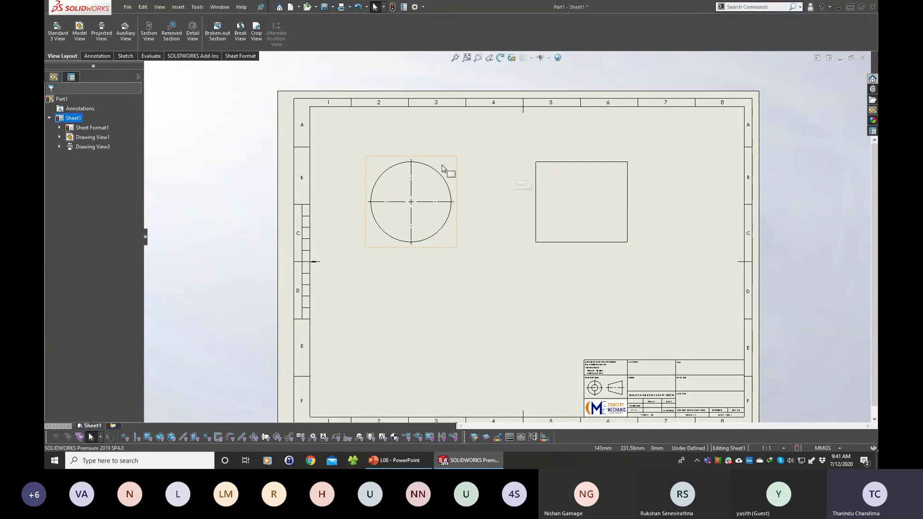
mouse_move(450, 185)
left_mouse_down()
mouse_move(483, 192)
mouse_move(462, 147)
mouse_move(416, 163)
mouse_move(456, 143)
mouse_move(473, 150)
mouse_move(463, 188)
mouse_move(461, 164)
mouse_move(472, 166)
mouse_move(453, 174)
mouse_move(428, 160)
mouse_move(492, 240)
mouse_move(547, 206)
mouse_move(478, 150)
mouse_move(441, 199)
mouse_move(463, 152)
mouse_move(572, 242)
mouse_move(470, 155)
mouse_move(462, 176)
mouse_move(445, 132)
mouse_move(420, 132)
mouse_move(461, 148)
mouse_move(444, 190)
mouse_move(456, 152)
left_mouse_up()
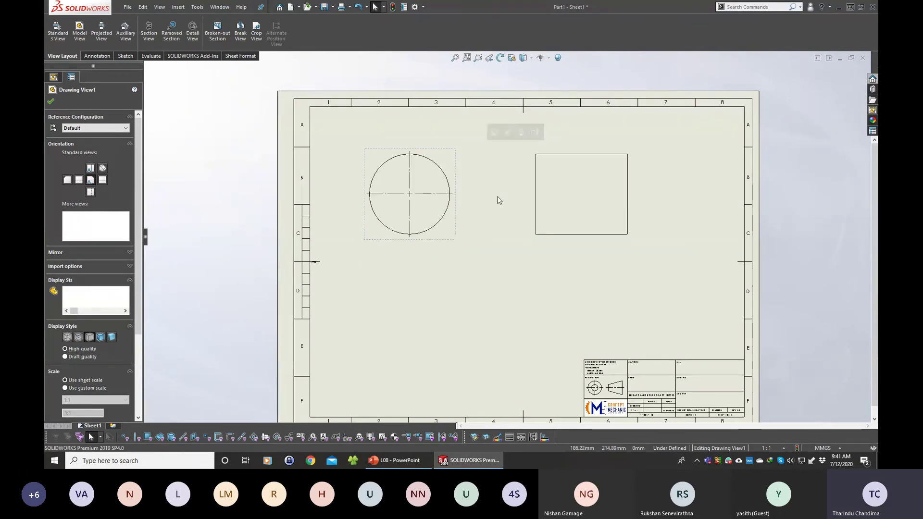
left_click(481, 291)
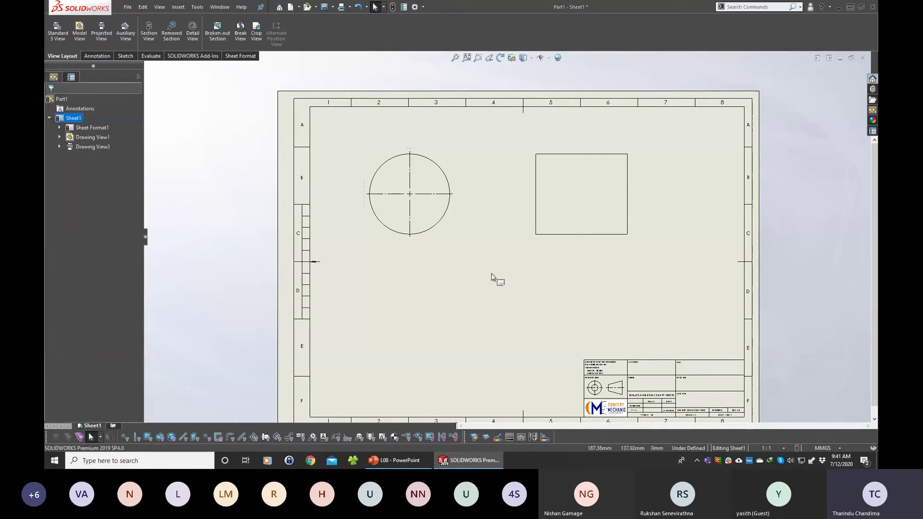
Add a Smart Dimension for the circle's diameter, placed diagonally above the circular view.
left_click(99, 56)
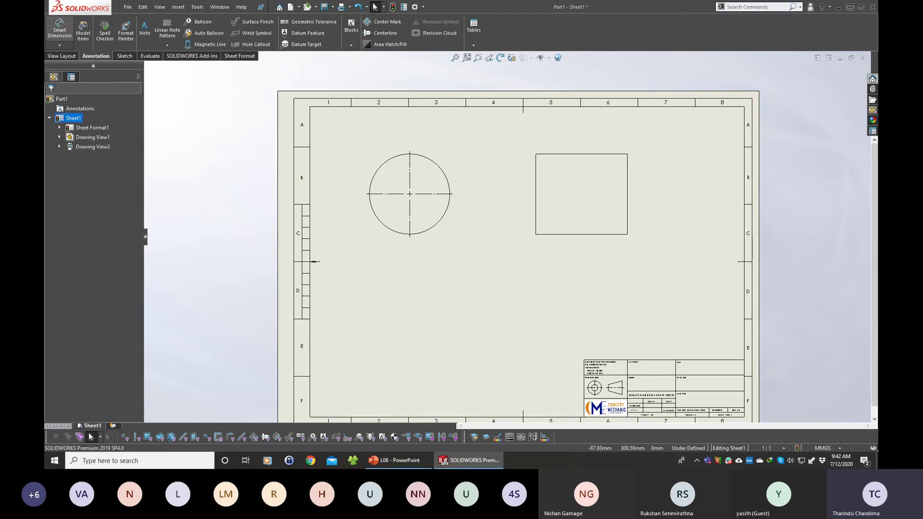
left_click(60, 37)
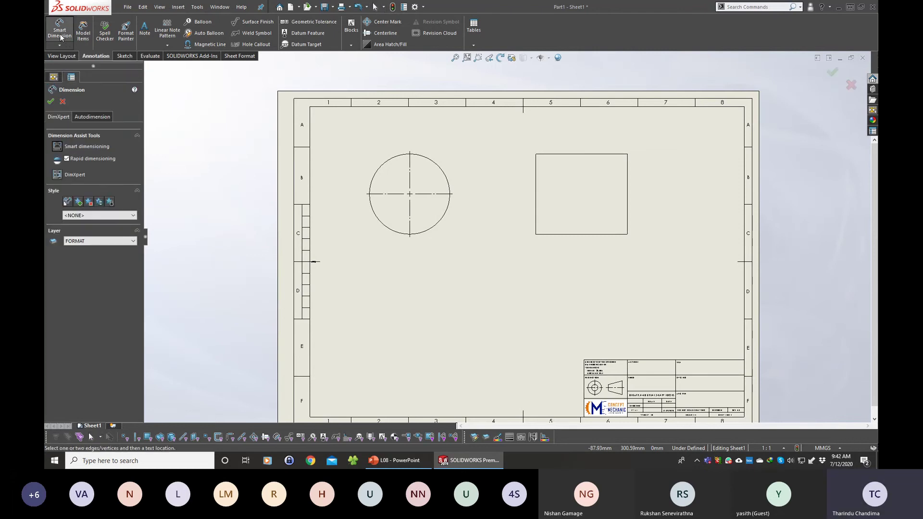
left_click(428, 159)
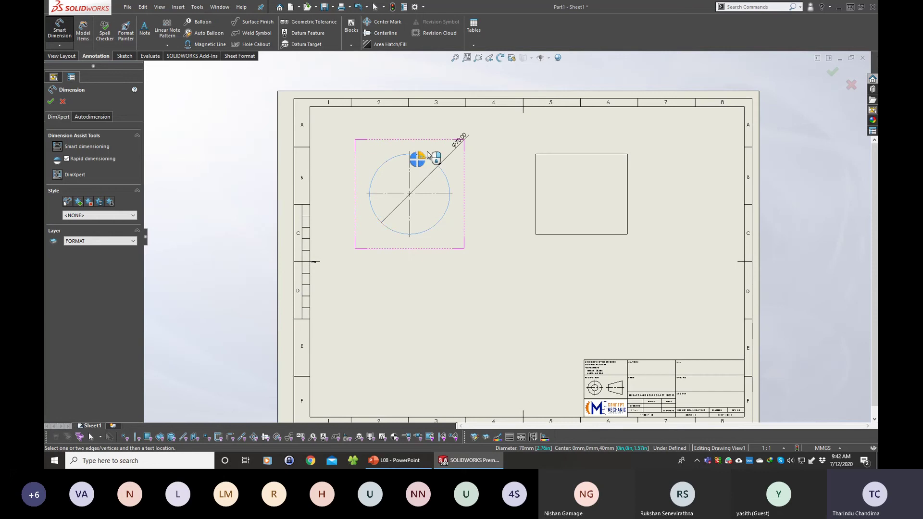
left_click(454, 136)
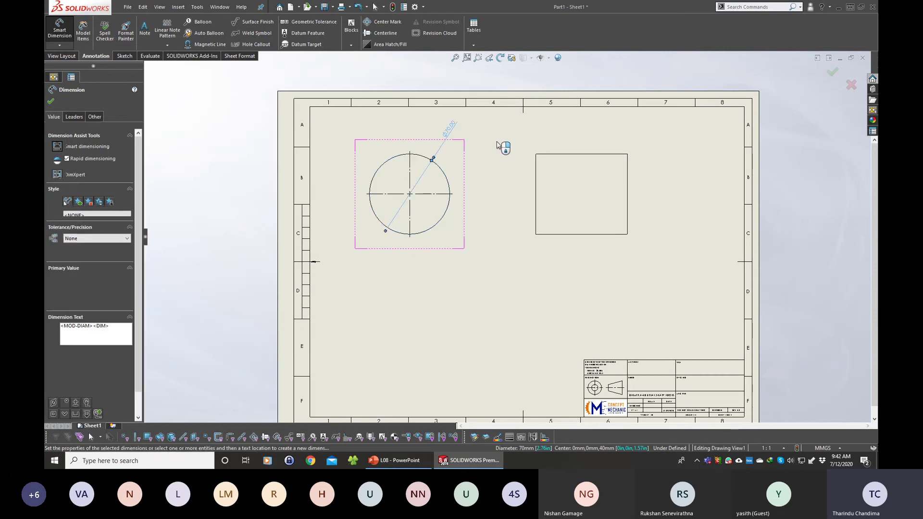
left_click(498, 156)
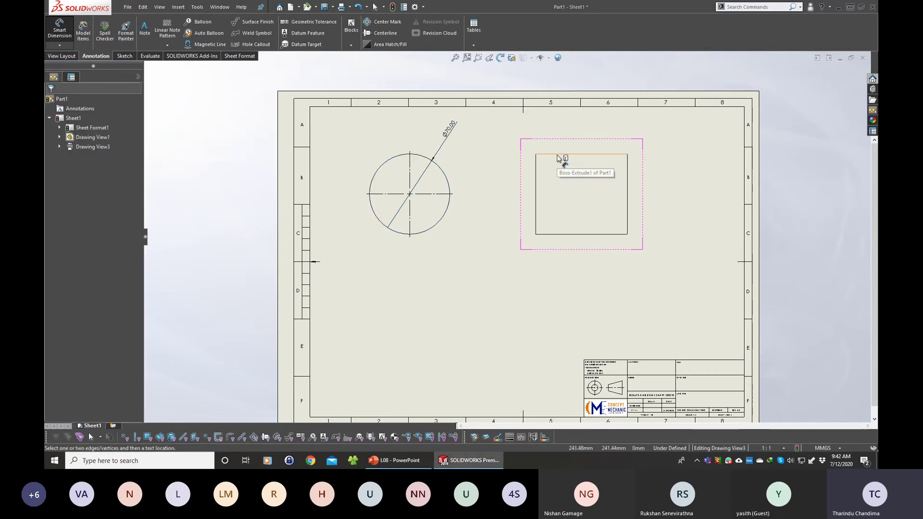
Dimension the horizontal upper edge of the rectangular view, placing the dimension above it, and leave the dimension tool.
scroll(596, 151, "down", 3)
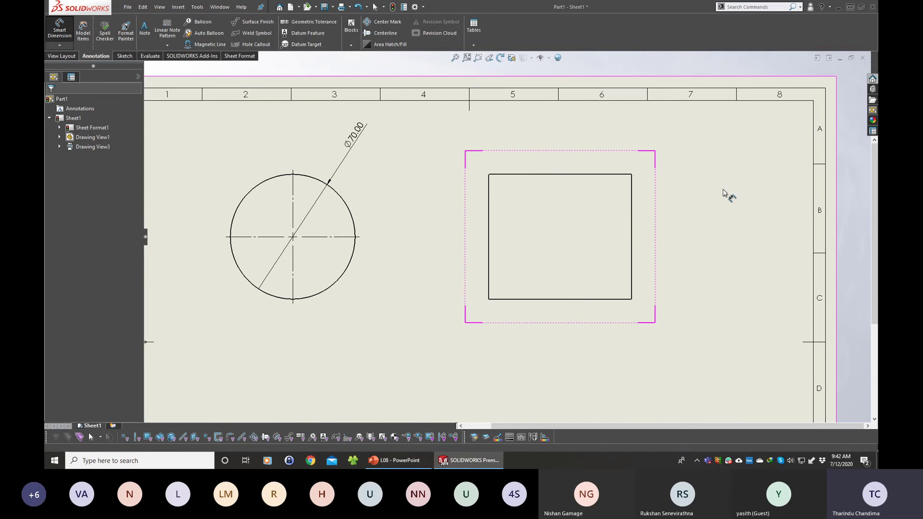
left_click(604, 176)
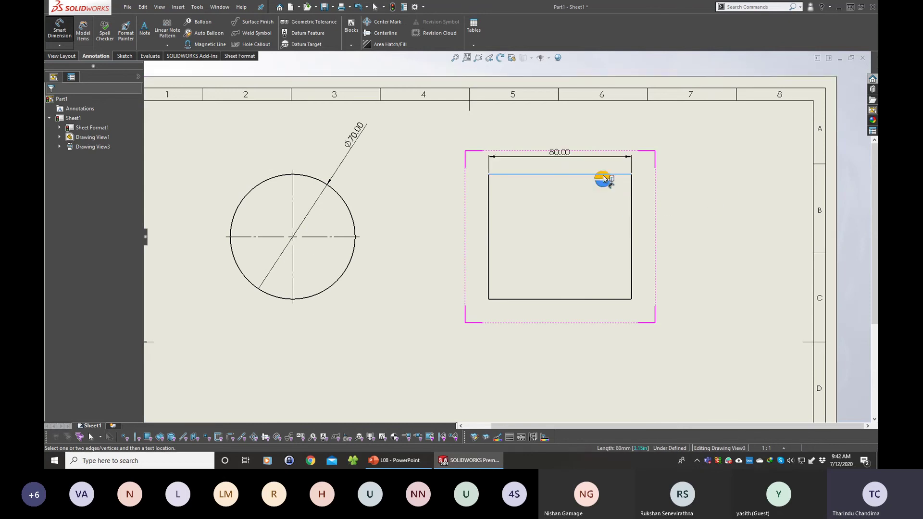
left_click(602, 176)
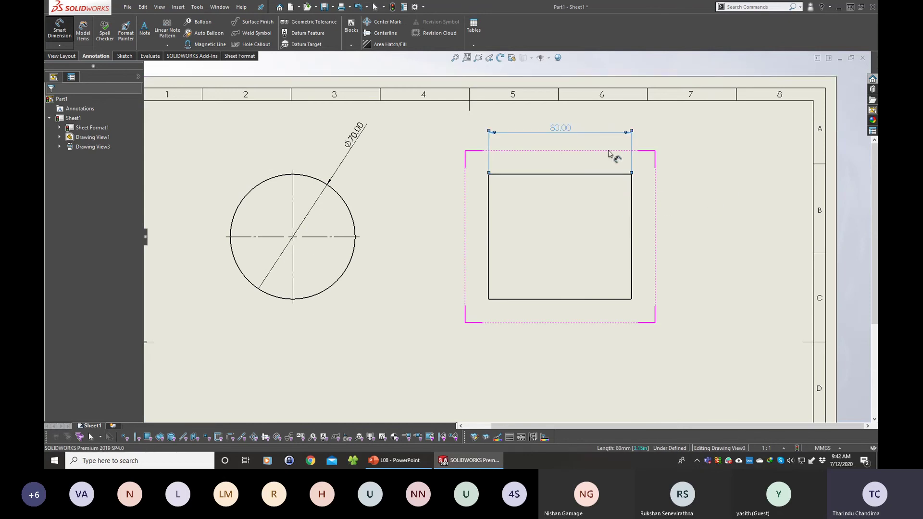
left_click(701, 169)
scroll(701, 192, "up", 2)
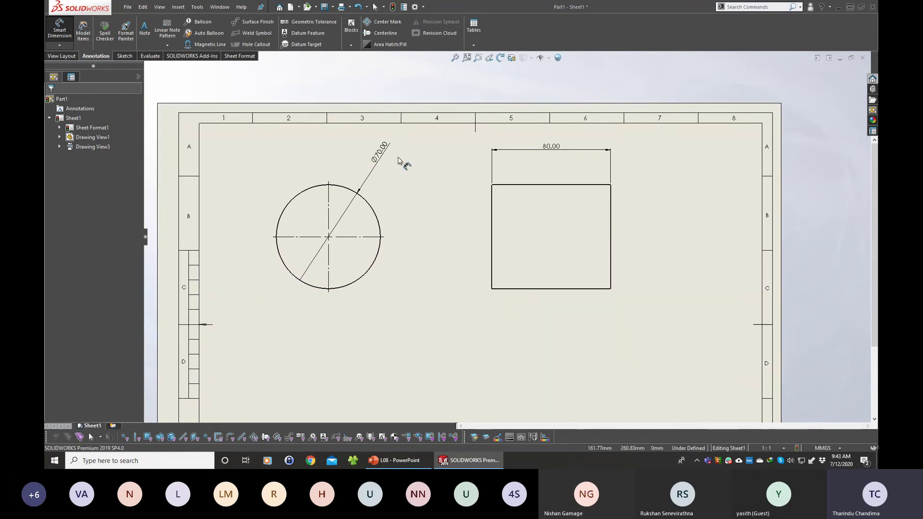
key("Escape")
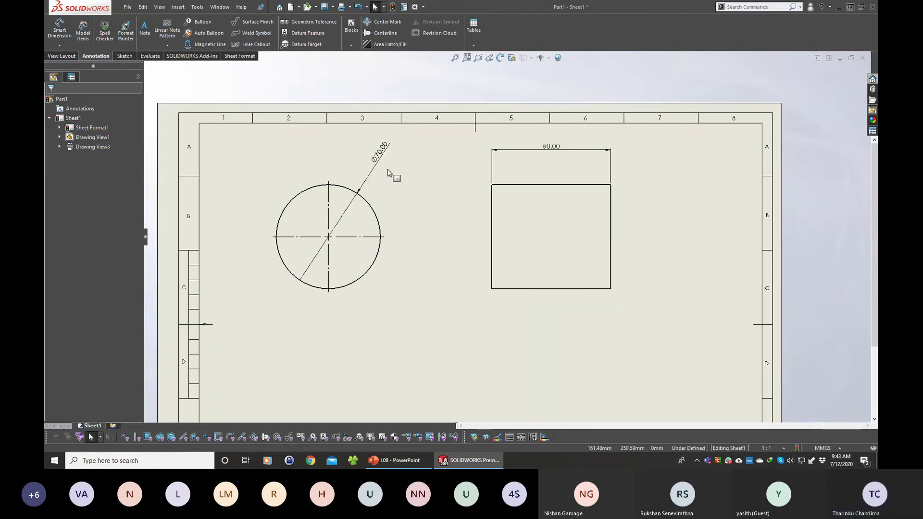
Delete the diameter dimension on the circular view and the length dimension on the rectangular view.
left_click(380, 157)
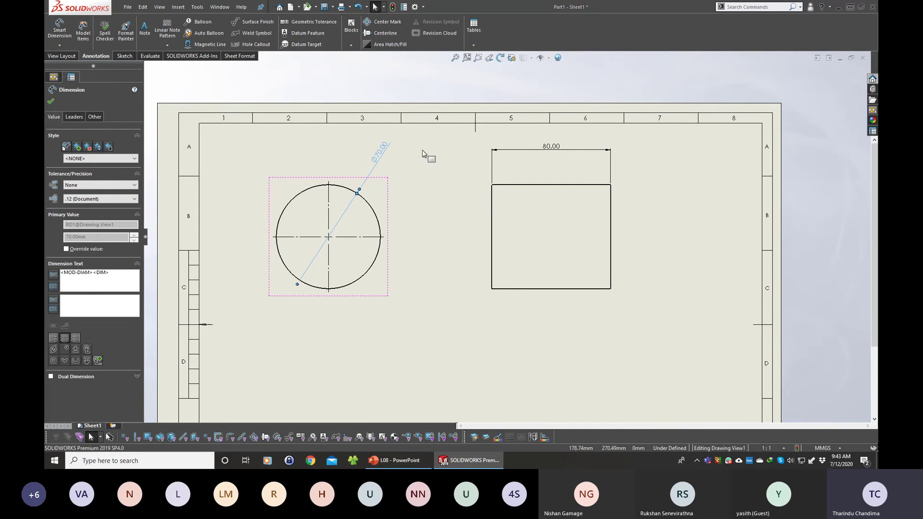
left_click(417, 166)
left_click(380, 153)
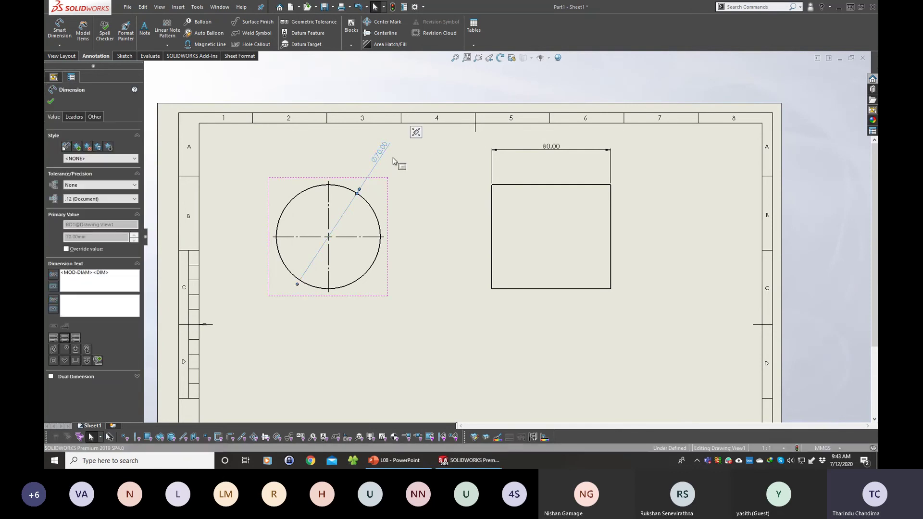
key("Delete")
left_click(507, 154)
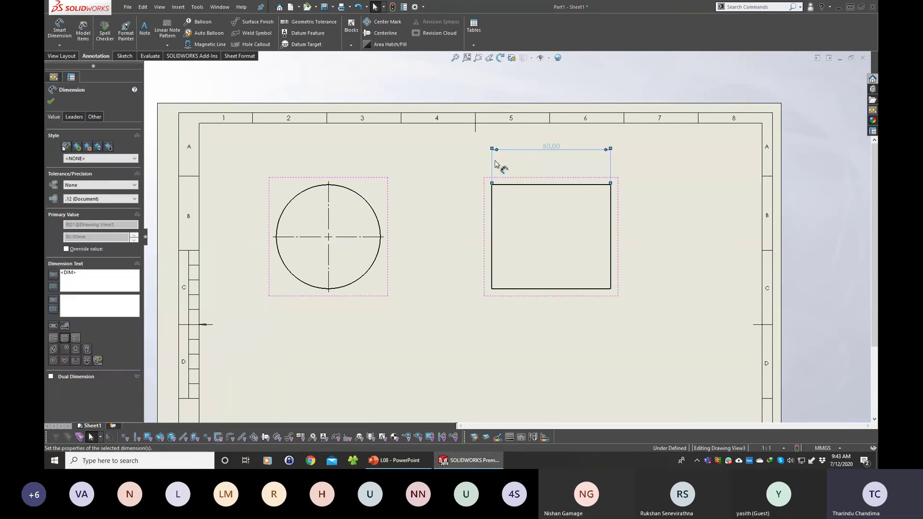
key("Delete")
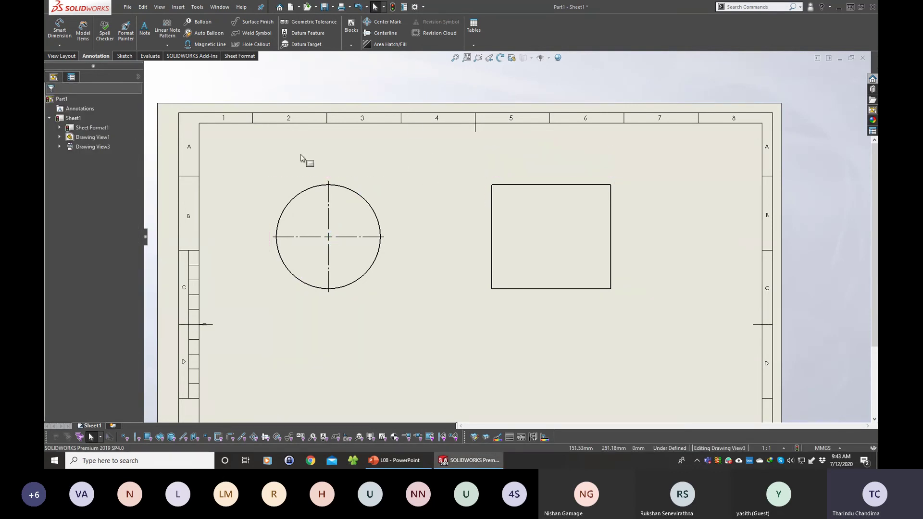
Insert the dimensions marked for drawing with Model Items, using the entire model as source and importing into all views.
left_click(84, 43)
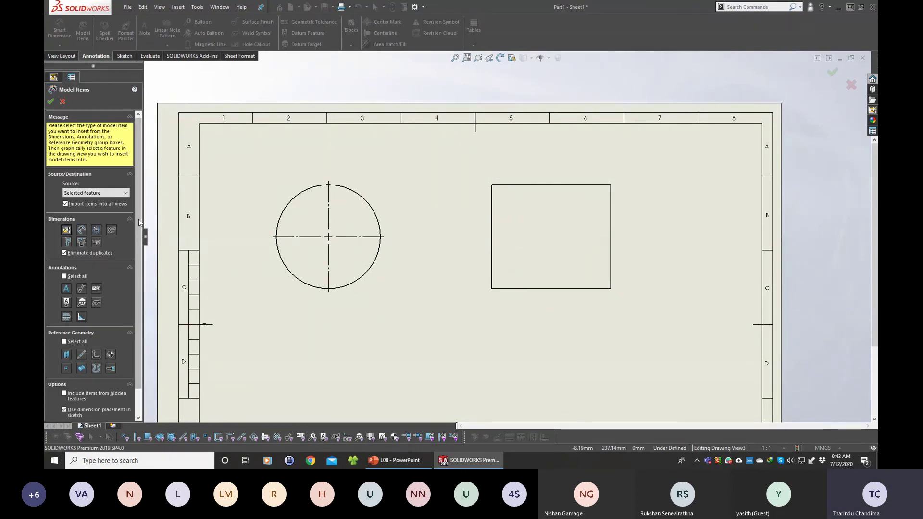
left_click_drag(145, 241, 156, 246)
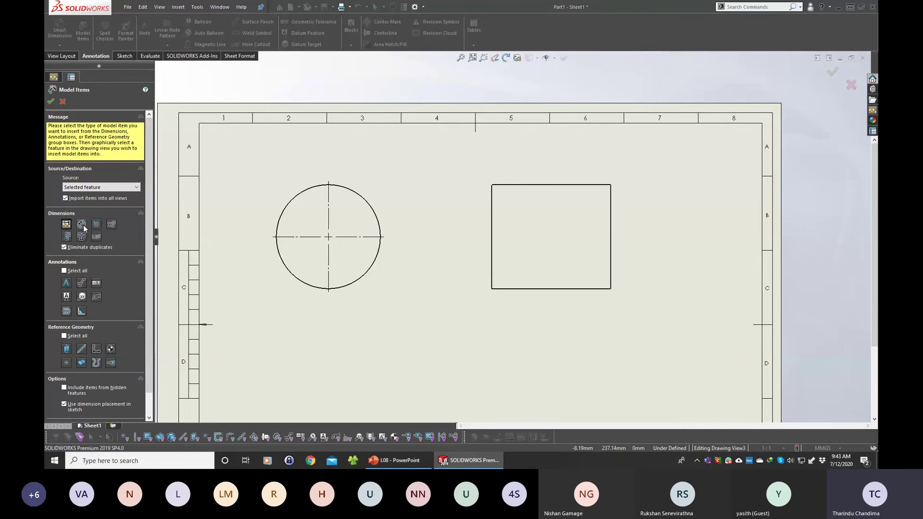
left_click(81, 189)
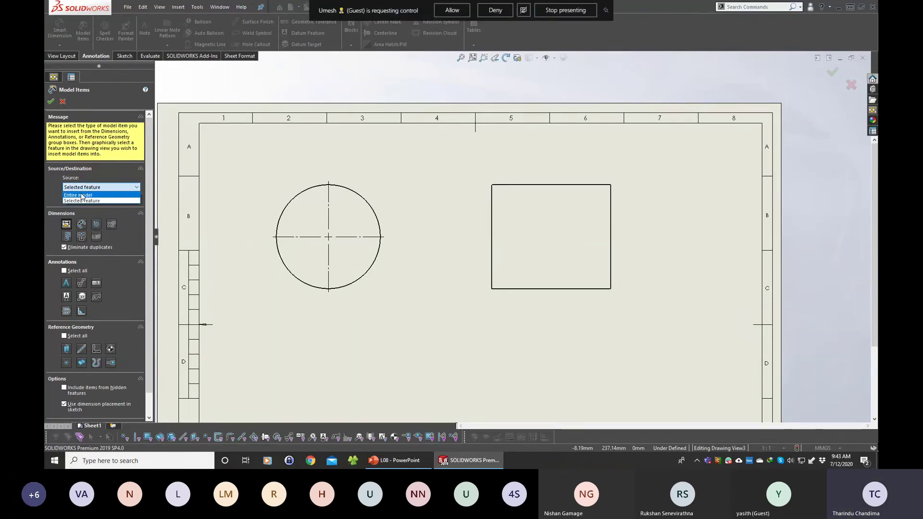
left_click(75, 195)
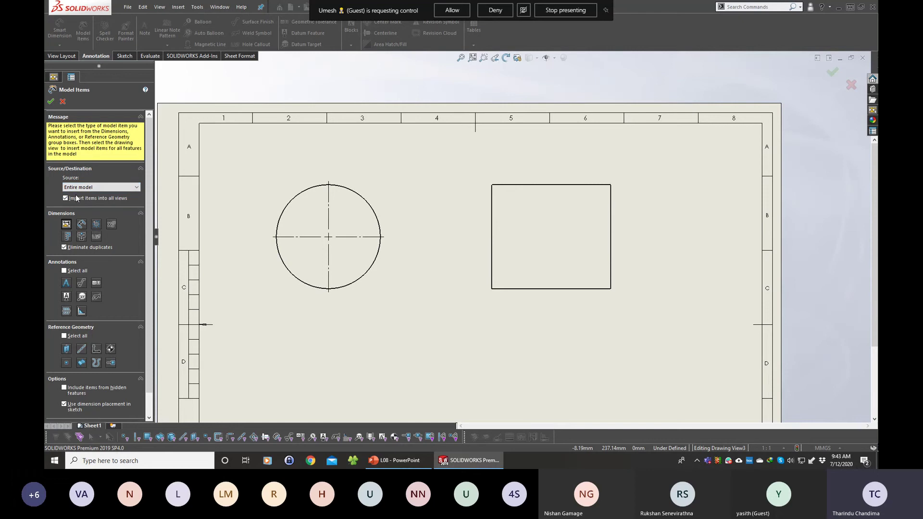
left_click(495, 10)
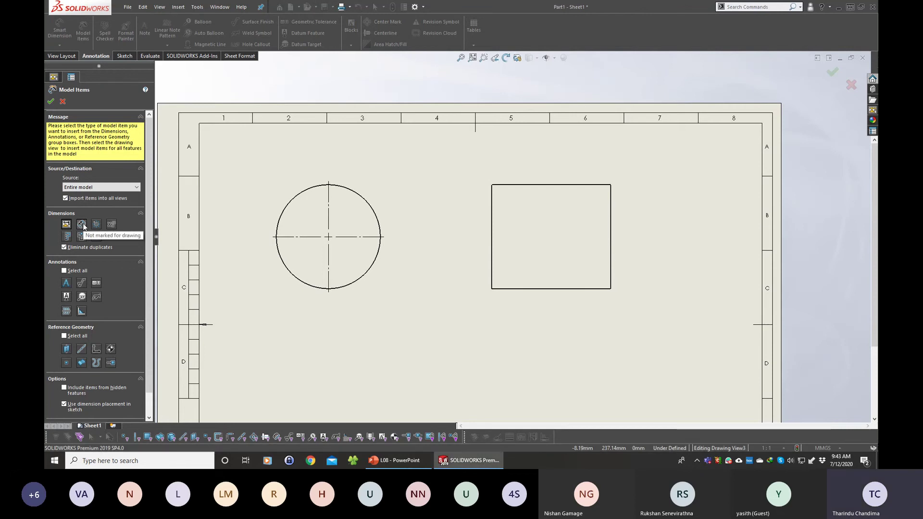
left_click(51, 102)
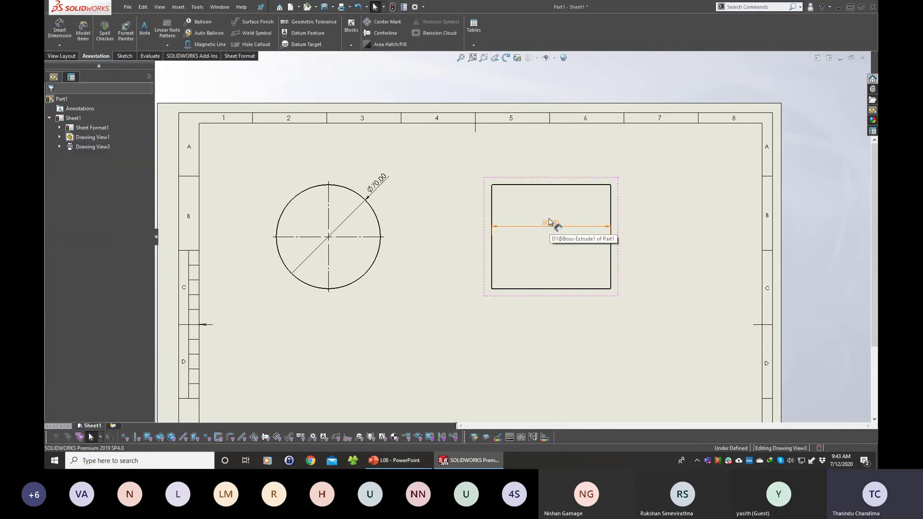
Move the length dimension above the rectangular view and the diameter dimension farther outside the circular view.
left_click_drag(551, 225, 552, 149)
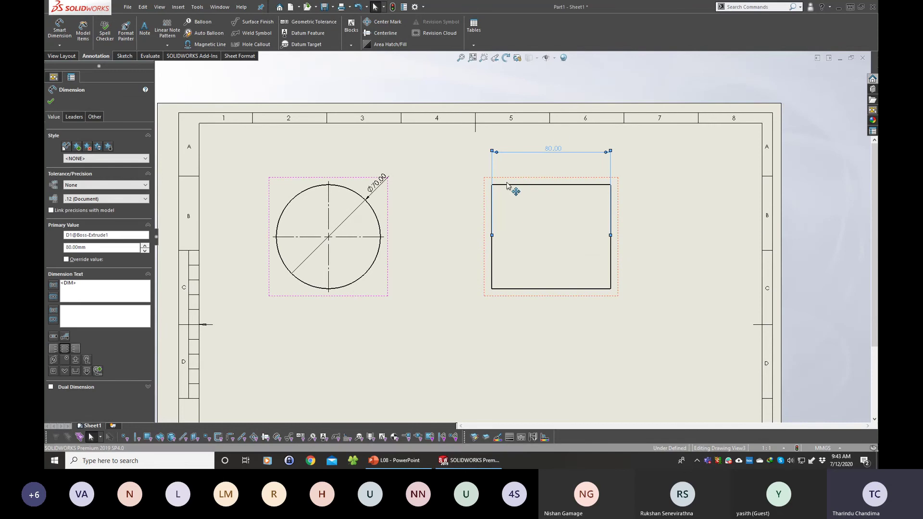
left_click(455, 176)
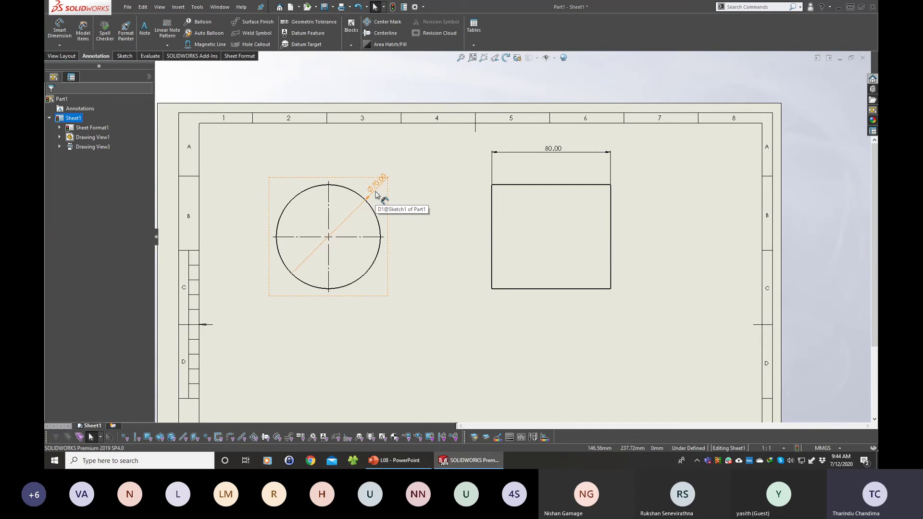
left_click(397, 171)
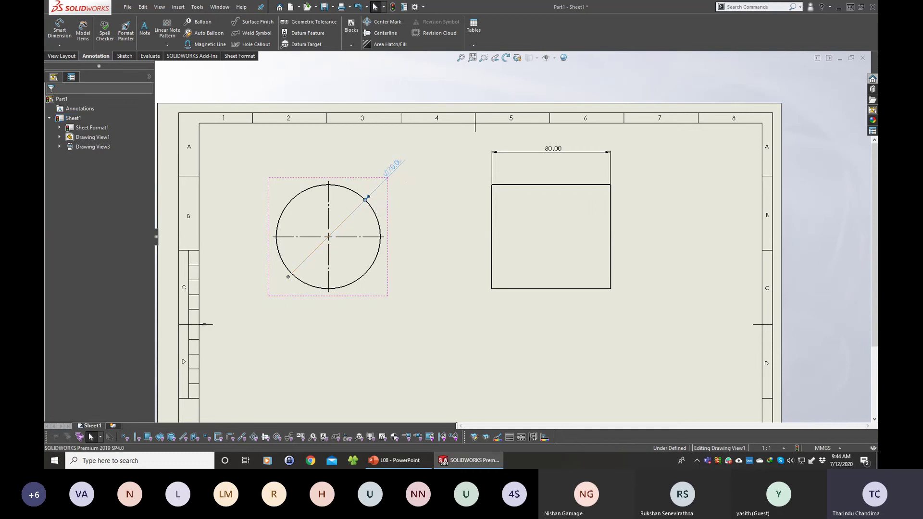
Try 85 mm as the circle's diameter with a rebuild, and set the diameter to 65 mm.
double_click(395, 168)
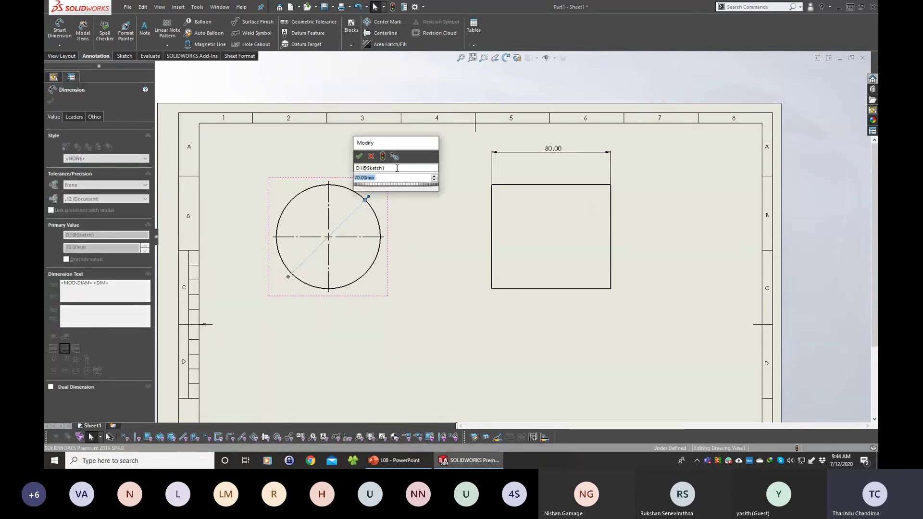
left_click_drag(394, 148, 443, 97)
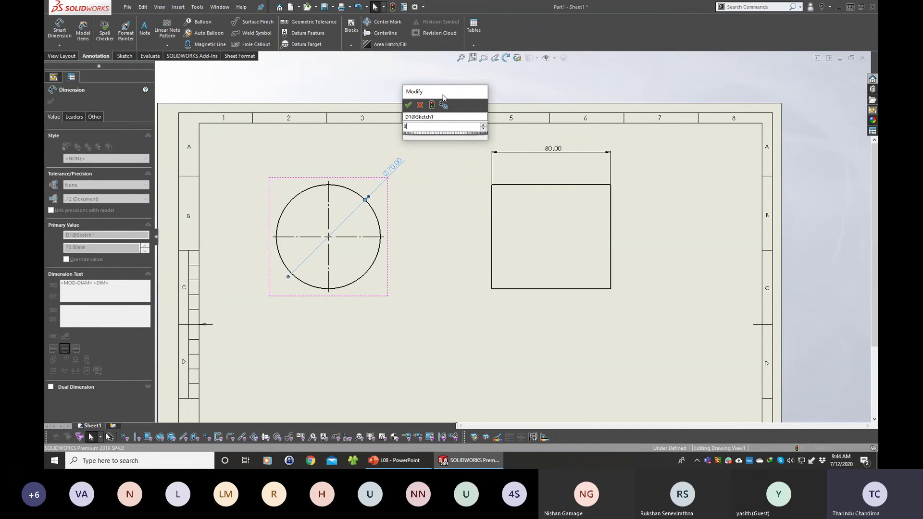
type("5")
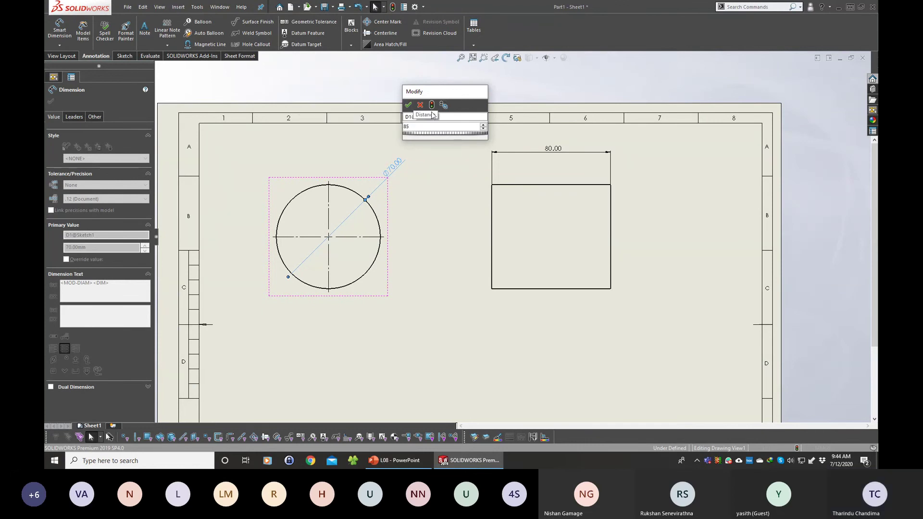
left_click(431, 105)
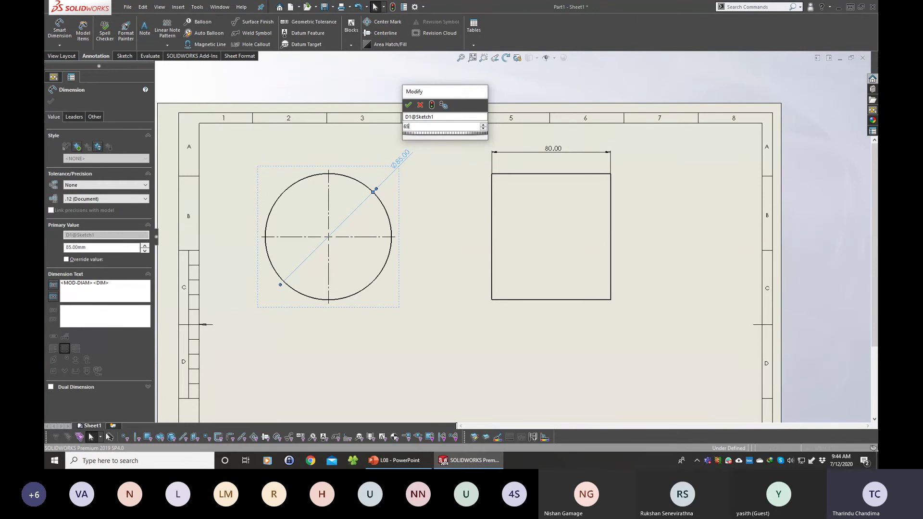
left_click(431, 105)
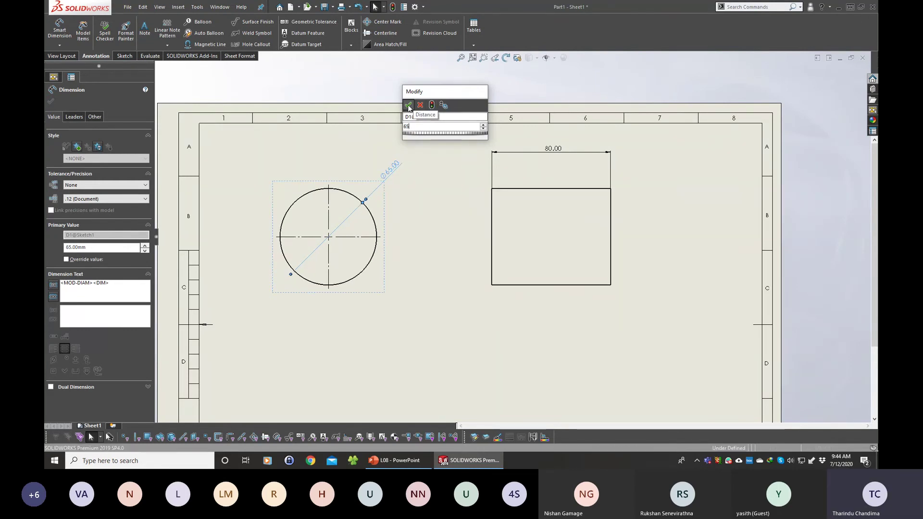
left_click(408, 106)
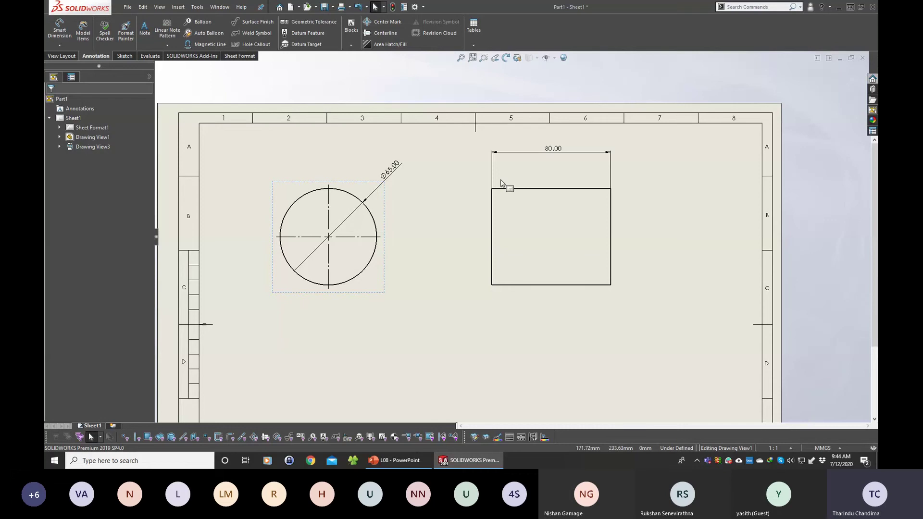
left_click(439, 257)
Switch to the Part1 model and examine the diameter dimension of its extruded cylinder.
left_click(226, 9)
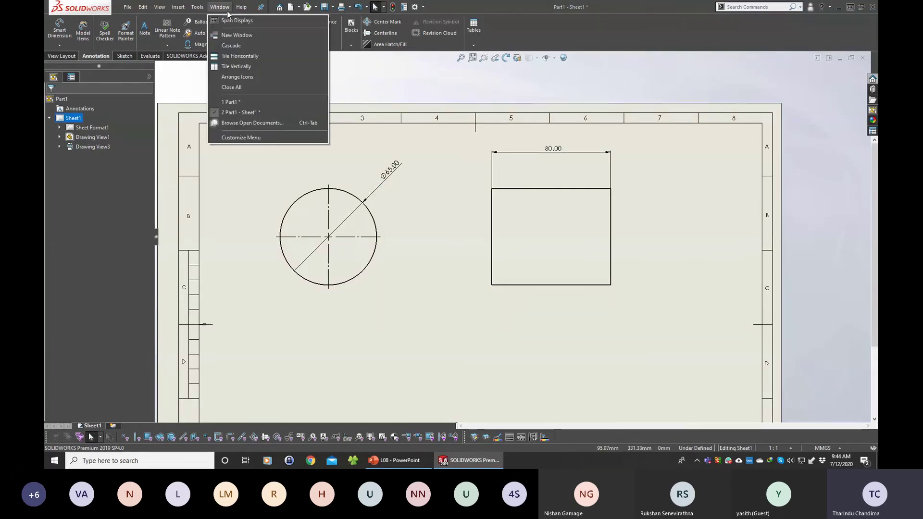
left_click(236, 103)
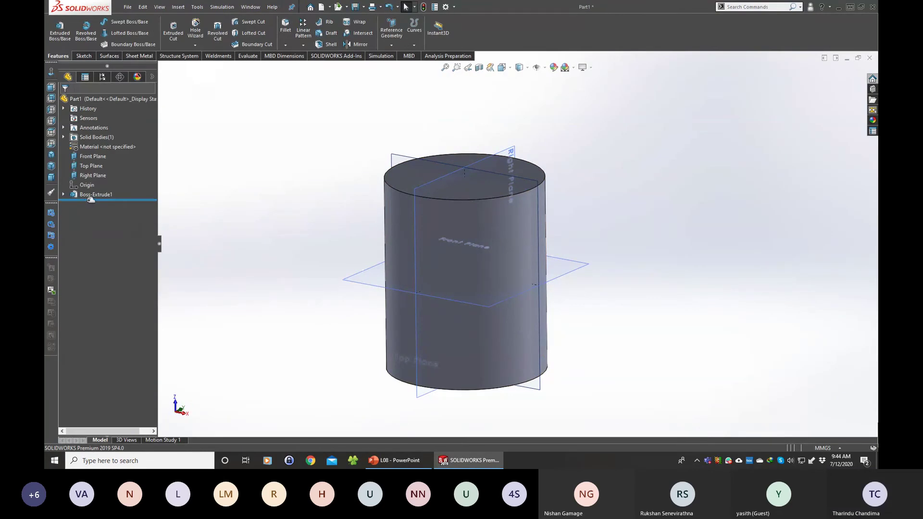
left_click(90, 194)
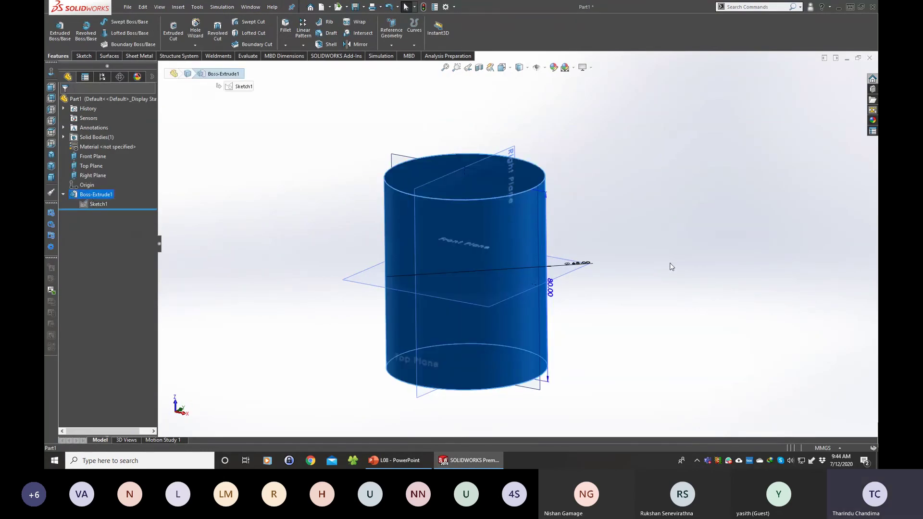
key("ctrl+5")
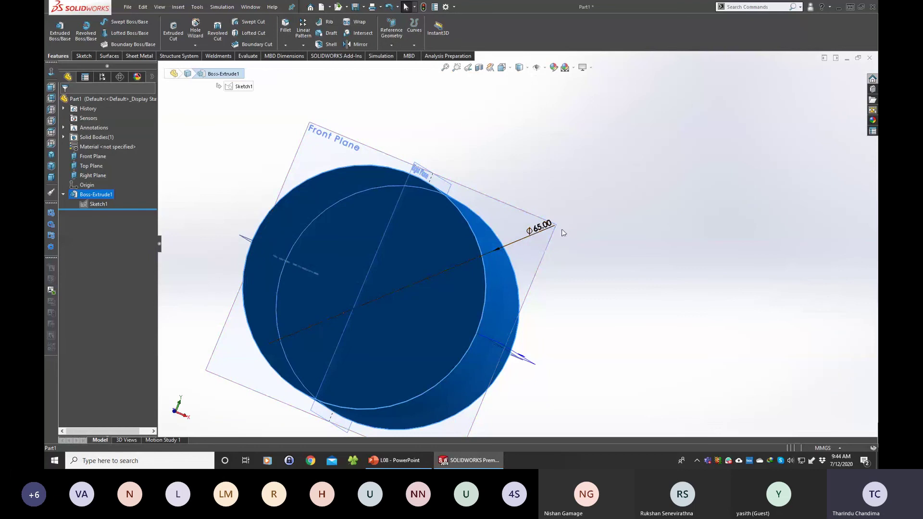
left_click(545, 233)
left_click(532, 232)
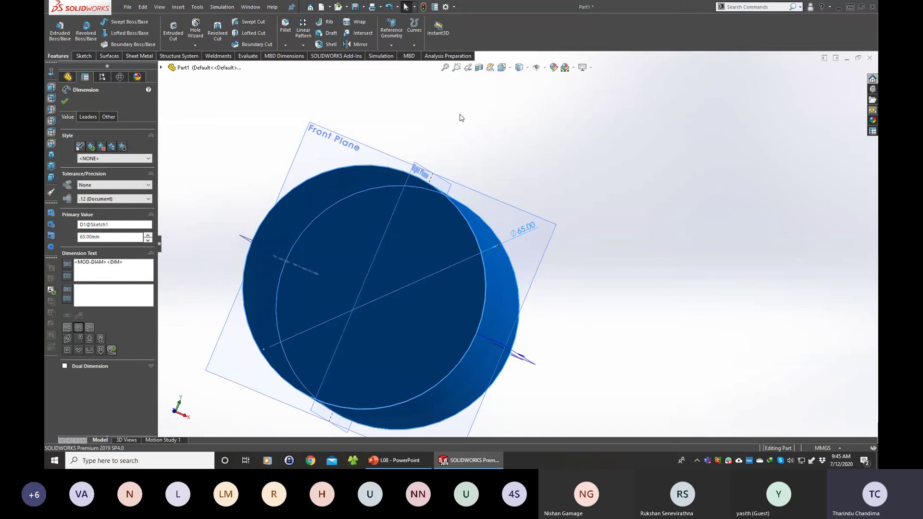
Return to the drawing sheet, adjust the diameter dimension's position slightly and move the rectangular view a little closer to the circular view.
left_click(245, 8)
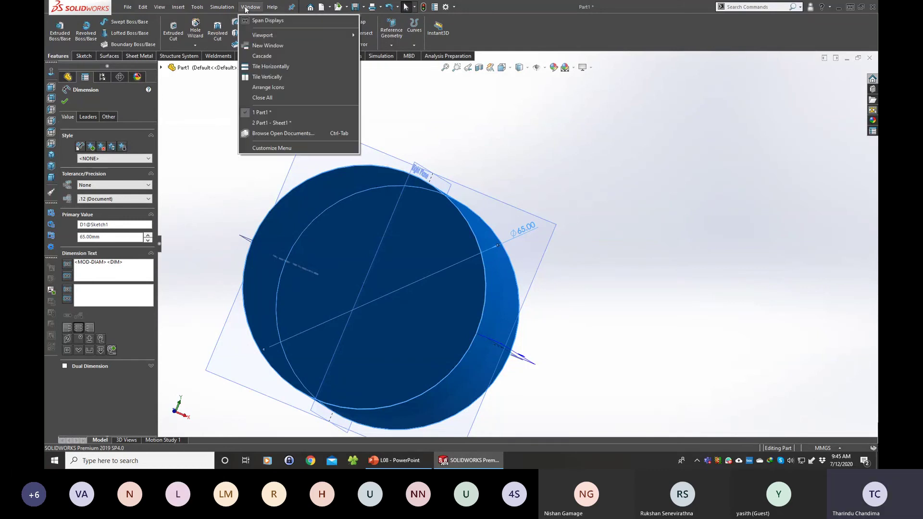
left_click(261, 125)
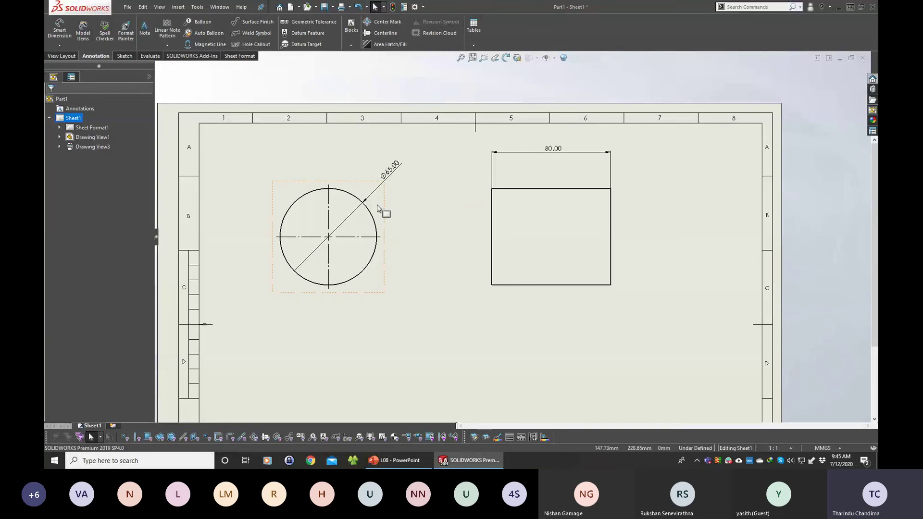
left_click(398, 171)
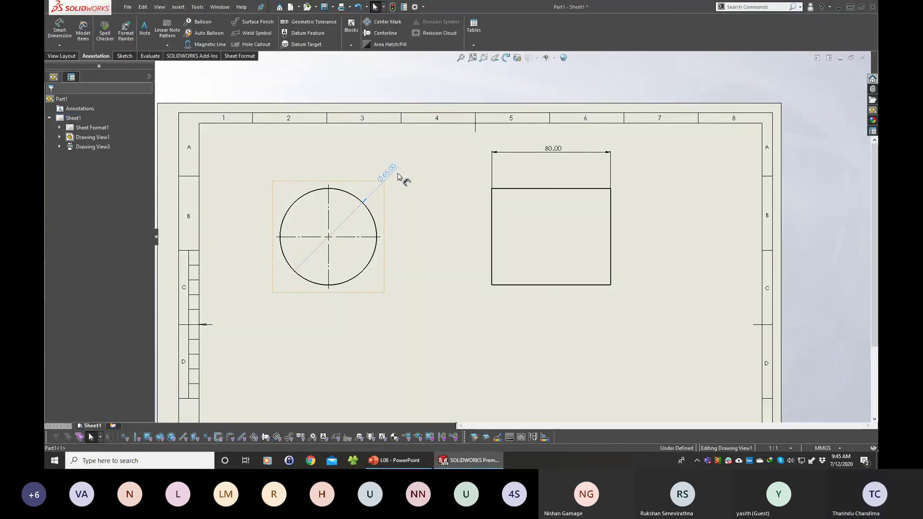
left_click(401, 177)
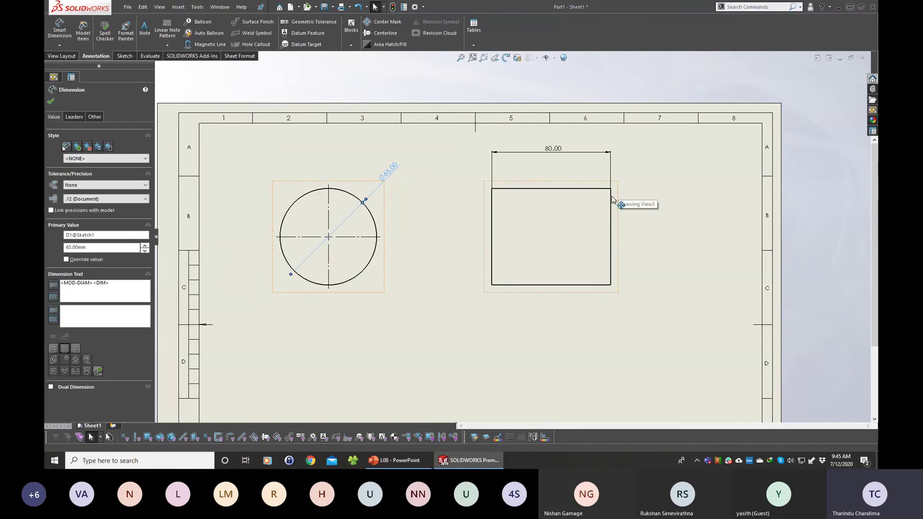
left_click_drag(620, 190, 613, 190)
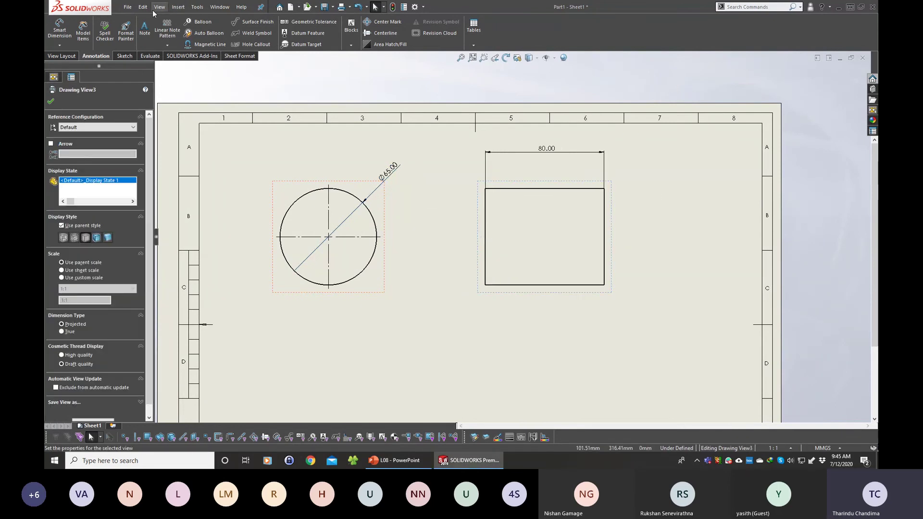
Save the drawing on the Desktop as Part1 in Drawing format, excluding Part1.SLDPRT from the modified documents to save.
left_click(128, 7)
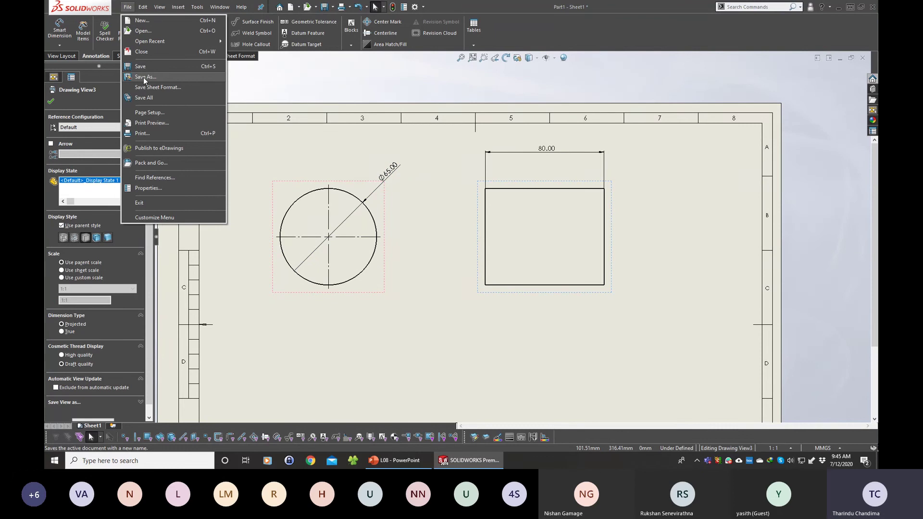
left_click(140, 66)
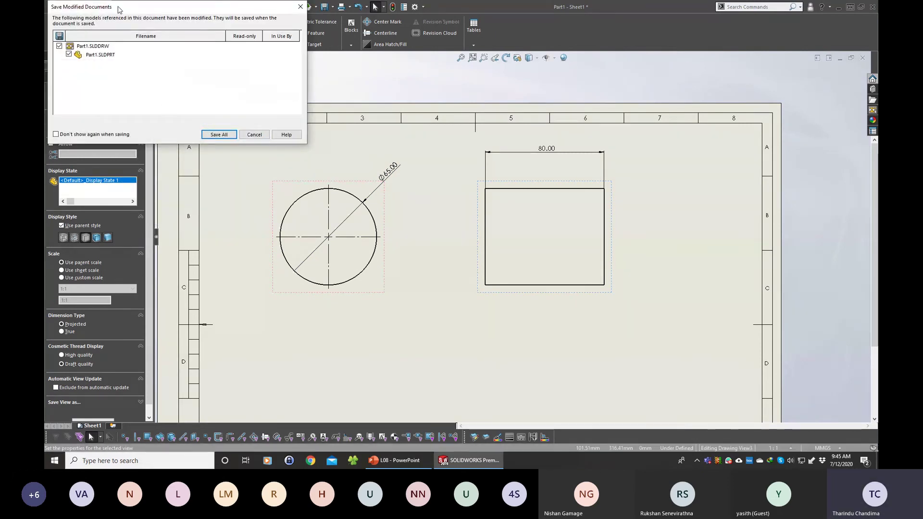
left_click_drag(119, 9, 143, 30)
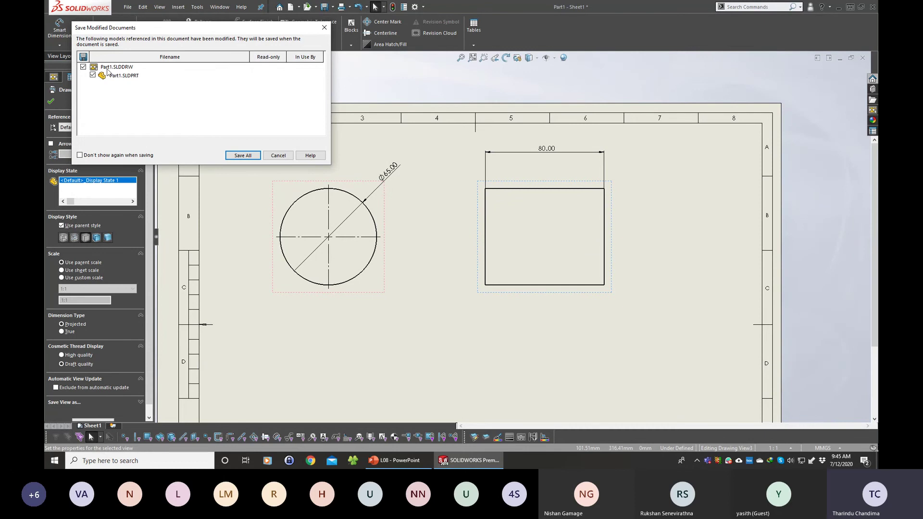
left_click(92, 75)
left_click(245, 156)
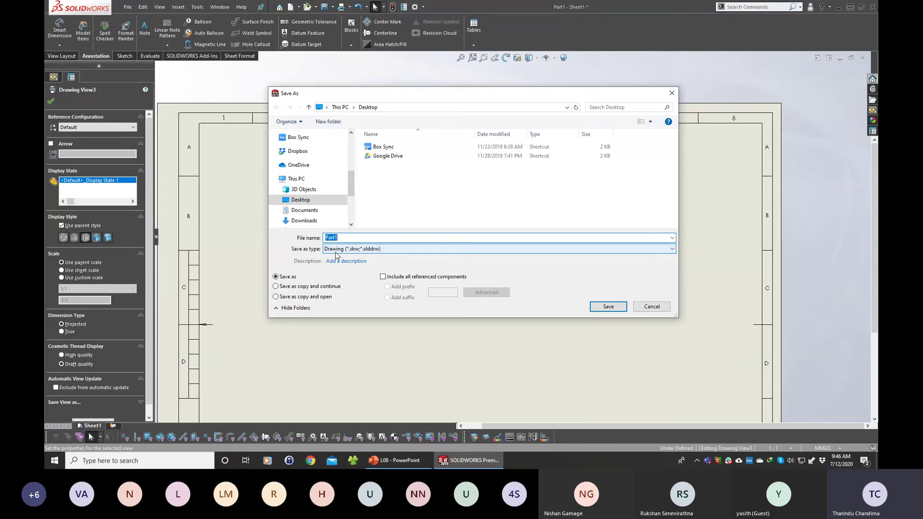
left_click(623, 309)
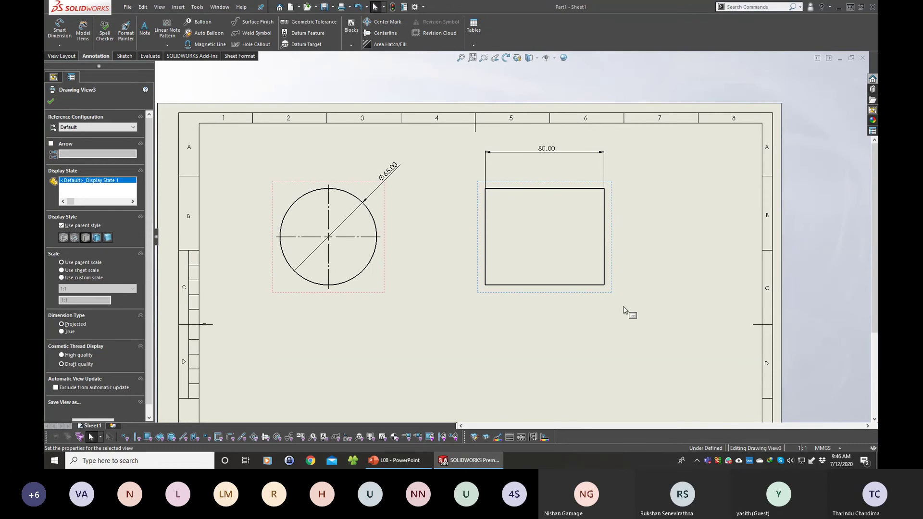
Save a PDF copy of the drawing on the Desktop as Part1, with viewing after saving enabled.
left_click(128, 7)
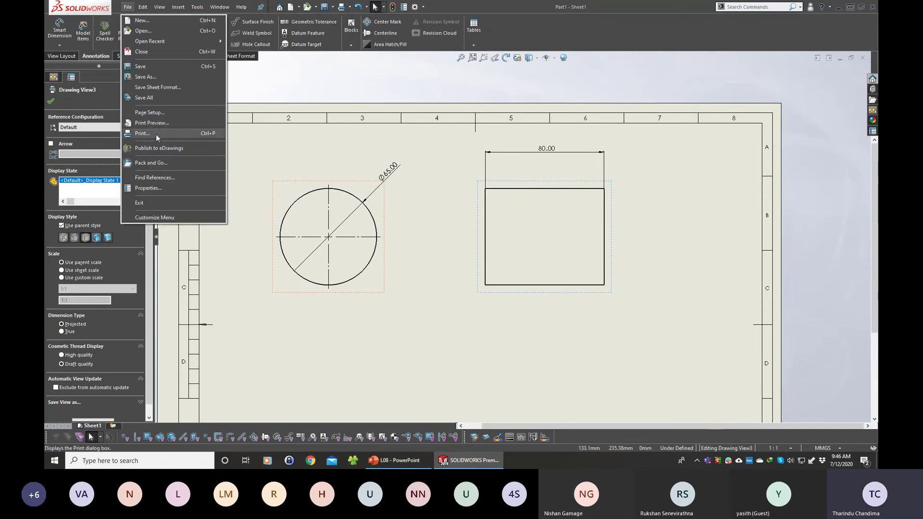
left_click(144, 77)
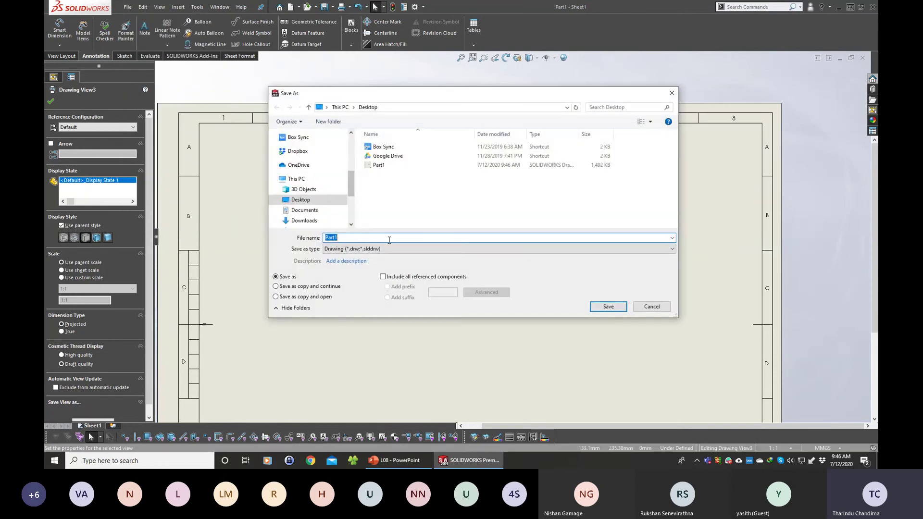
left_click(356, 250)
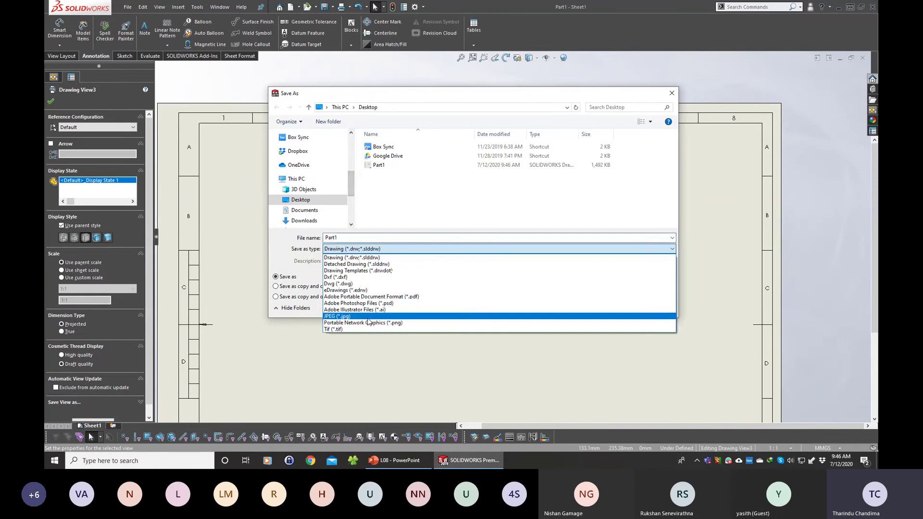
left_click(371, 297)
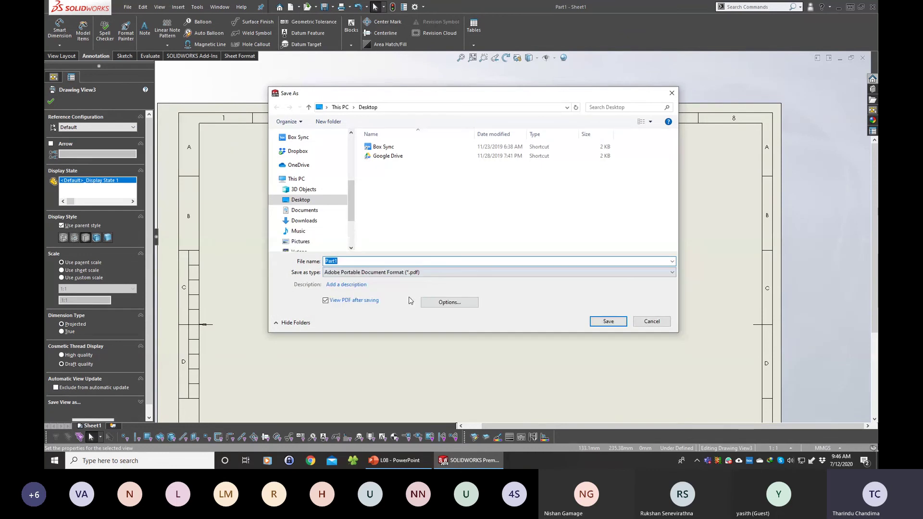
left_click(608, 321)
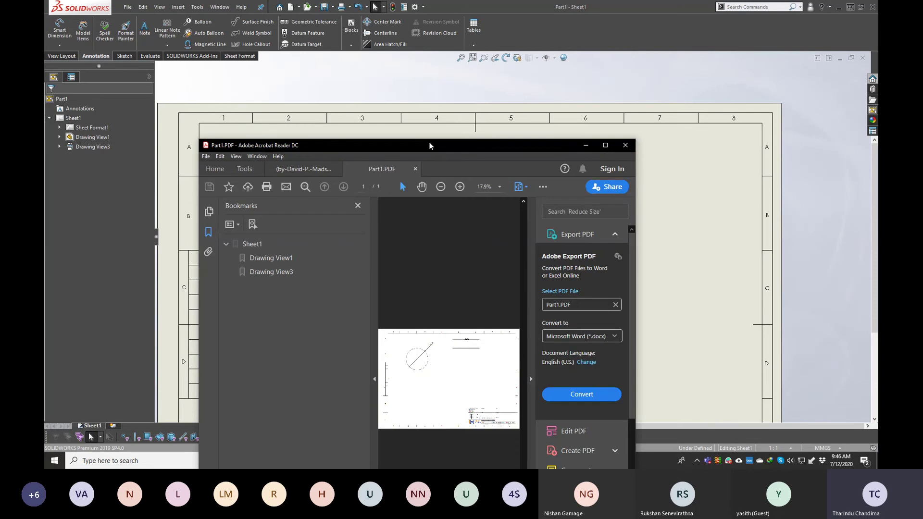
Examine the exported PDF's circular and rectangular views and their dimensions at full-window size, and close Acrobat Reader.
left_click(605, 145)
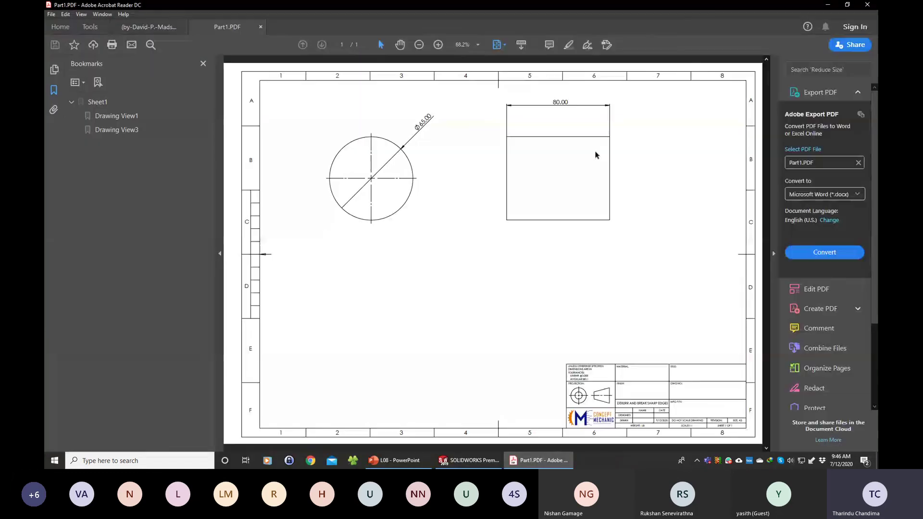
scroll(409, 127, "up", 4, "ctrl")
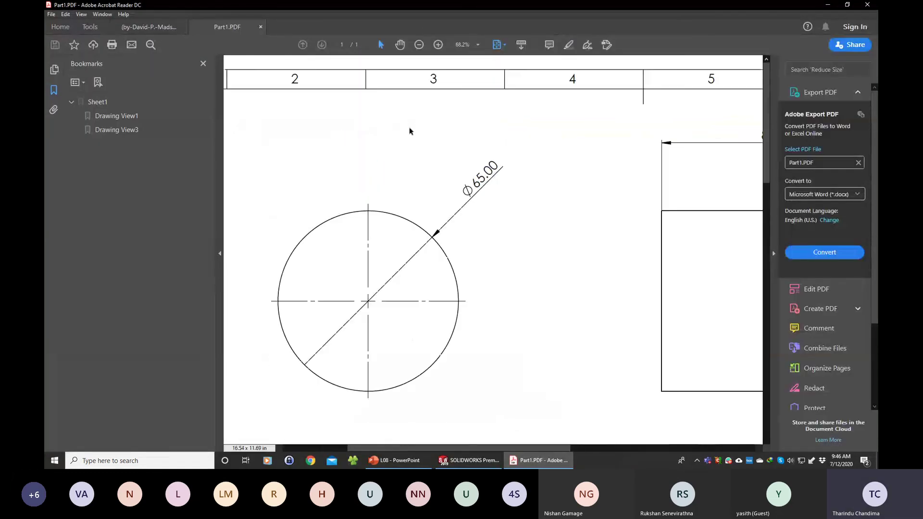
left_click(770, 255)
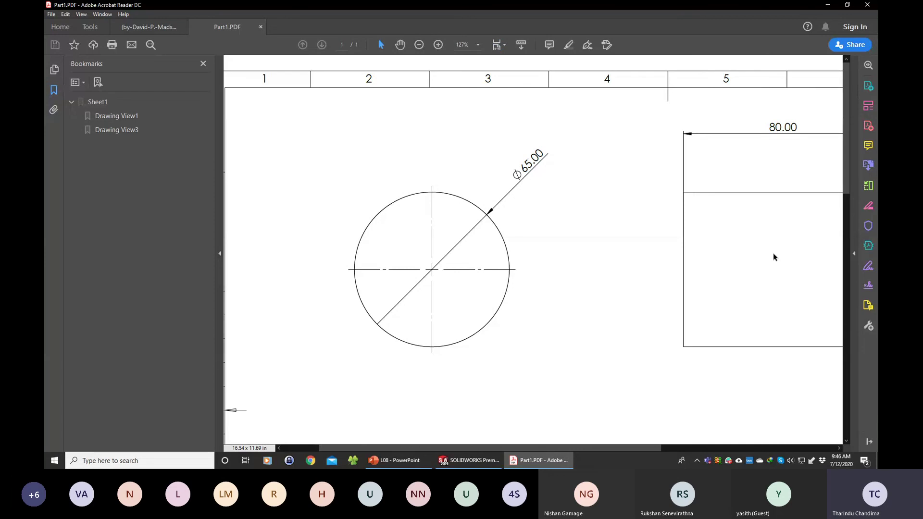
scroll(771, 257, "down", 2, "ctrl")
scroll(771, 261, "down", 3, "ctrl")
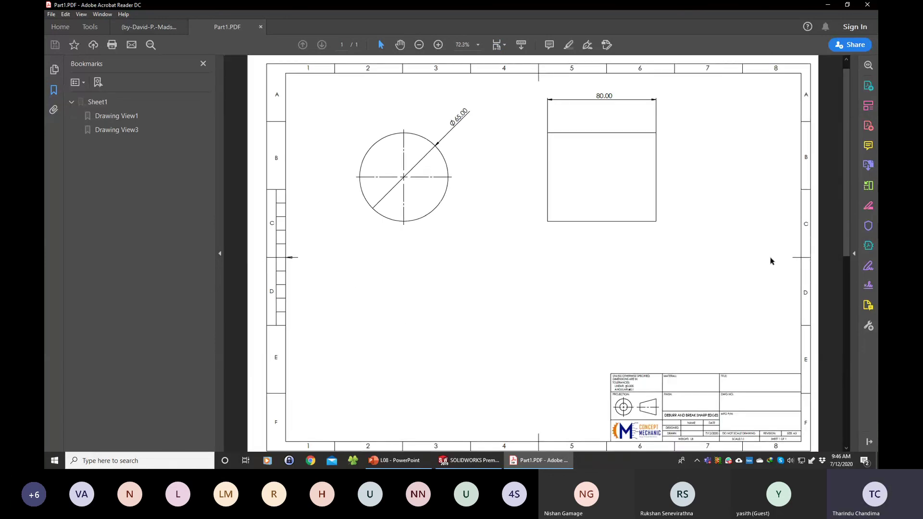
scroll(770, 261, "up", 4, "ctrl")
scroll(770, 261, "up", 1, "ctrl")
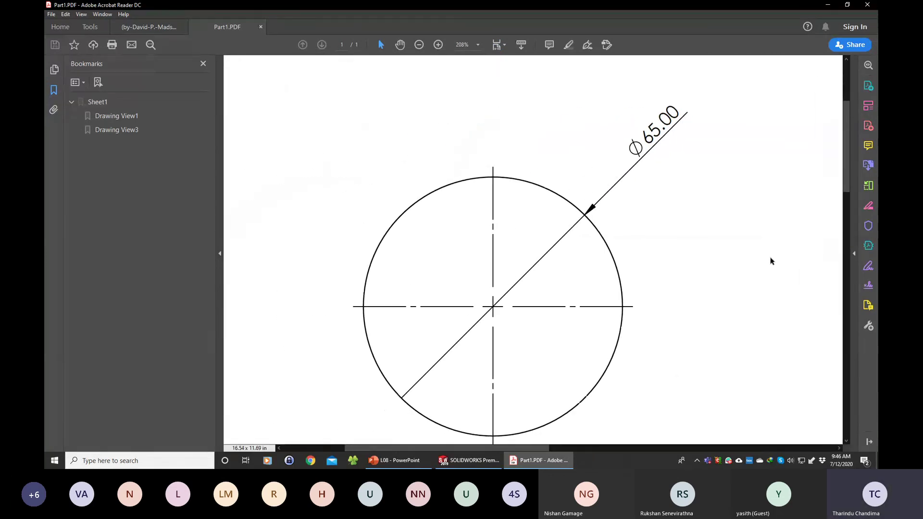
scroll(766, 258, "down", 1, "ctrl")
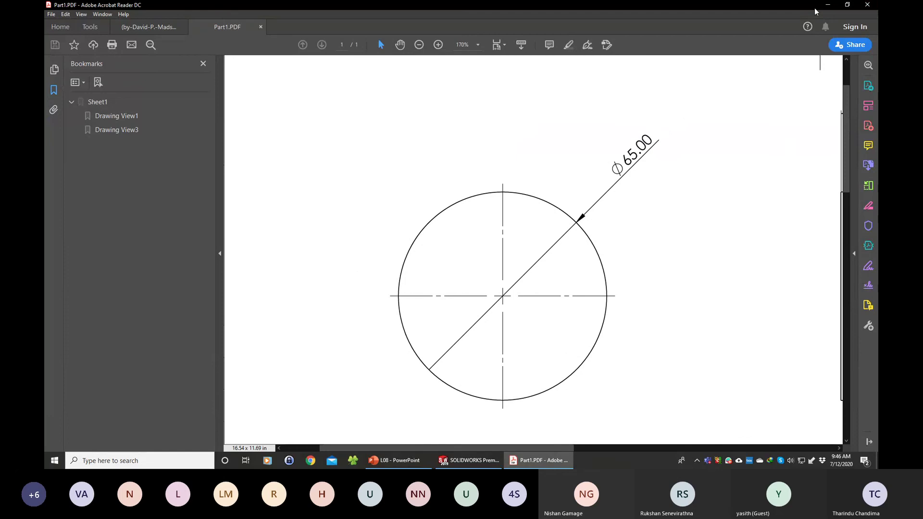
left_click(847, 4)
left_click_drag(812, 4, 45, 151)
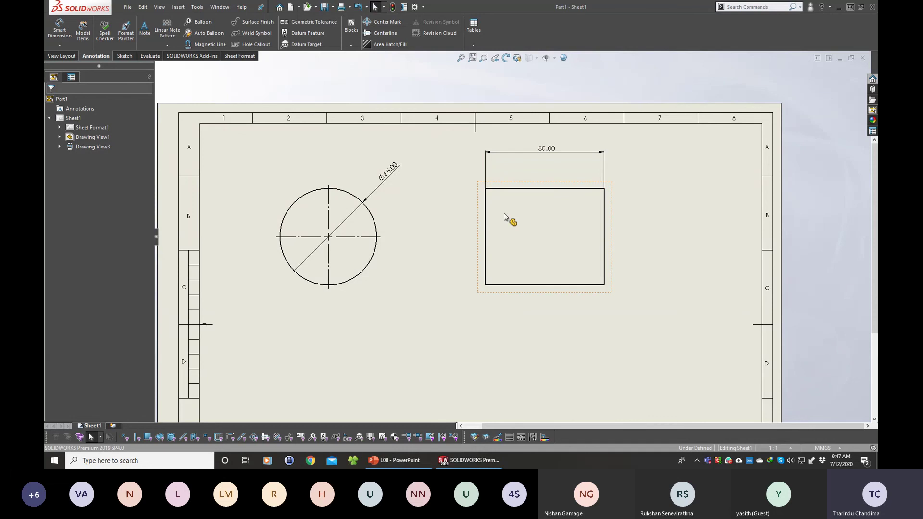
Reposition the circular view slightly lower and closer to the rectangular view, and save the drawing.
mouse_move(393, 212)
left_mouse_down()
mouse_move(449, 237)
mouse_move(366, 229)
mouse_move(365, 207)
left_mouse_up()
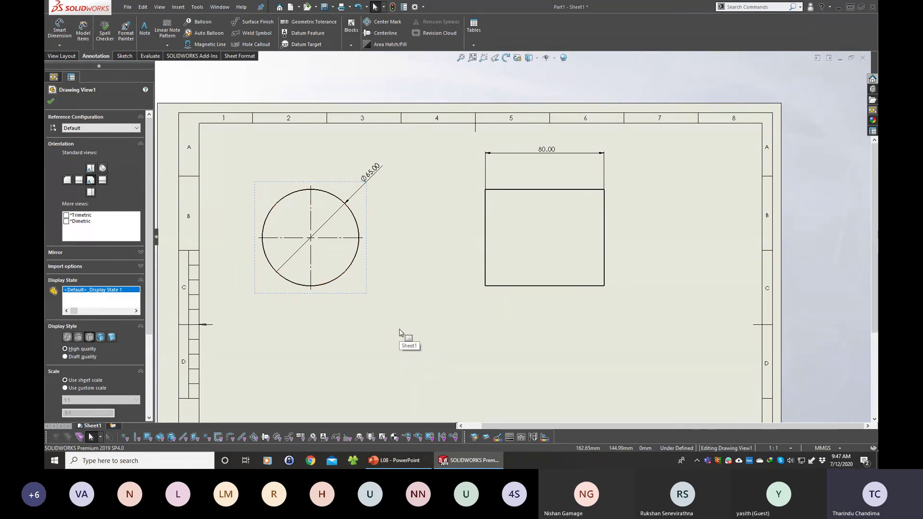
key("f")
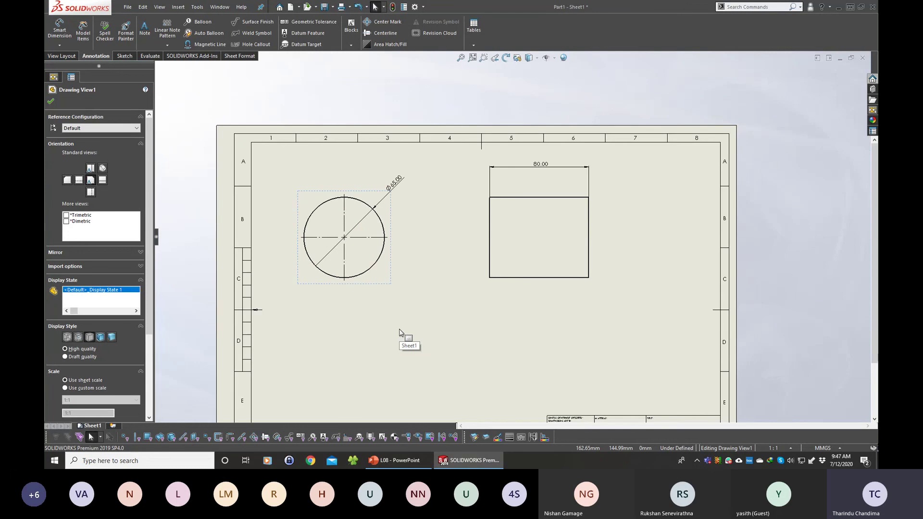
scroll(399, 329, "up", 3)
scroll(586, 323, "down", 1)
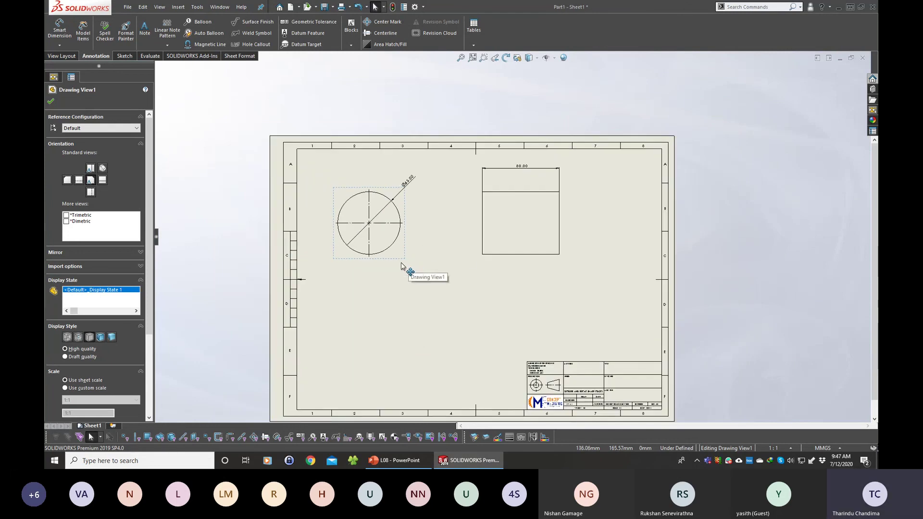
left_click_drag(403, 264, 418, 271)
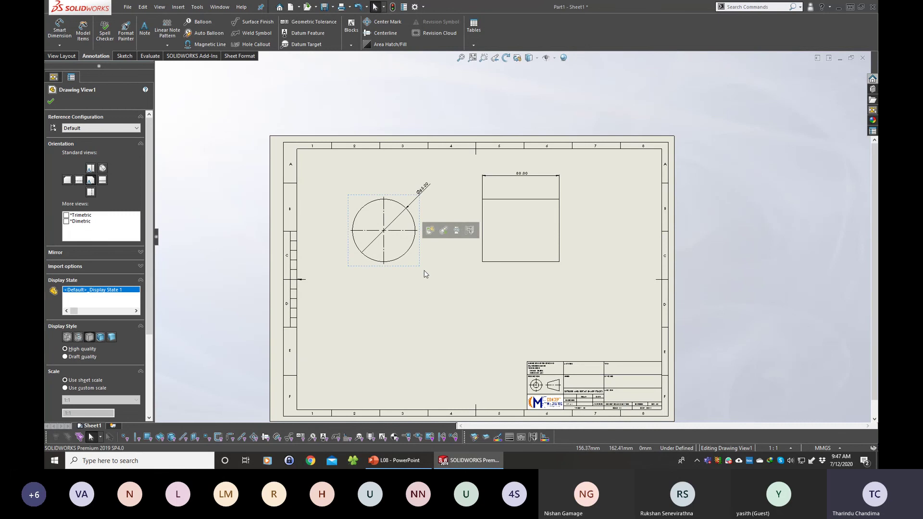
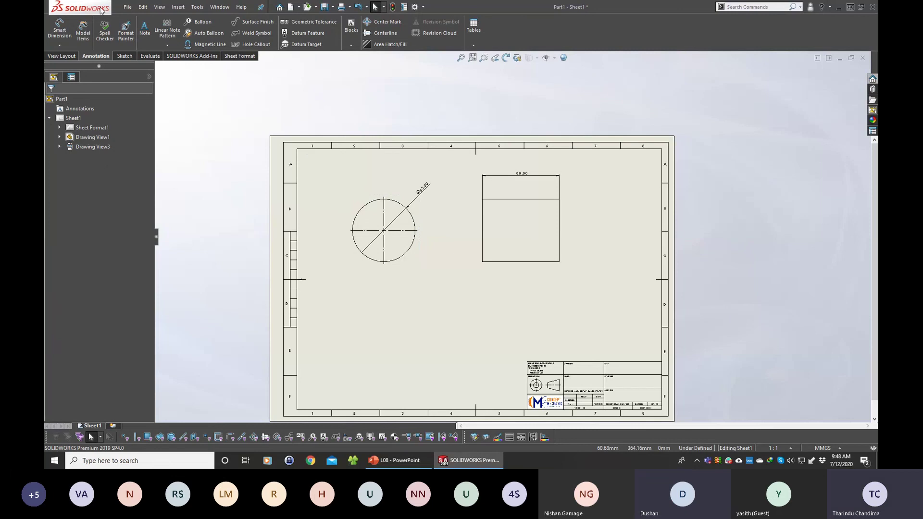
left_click(127, 7)
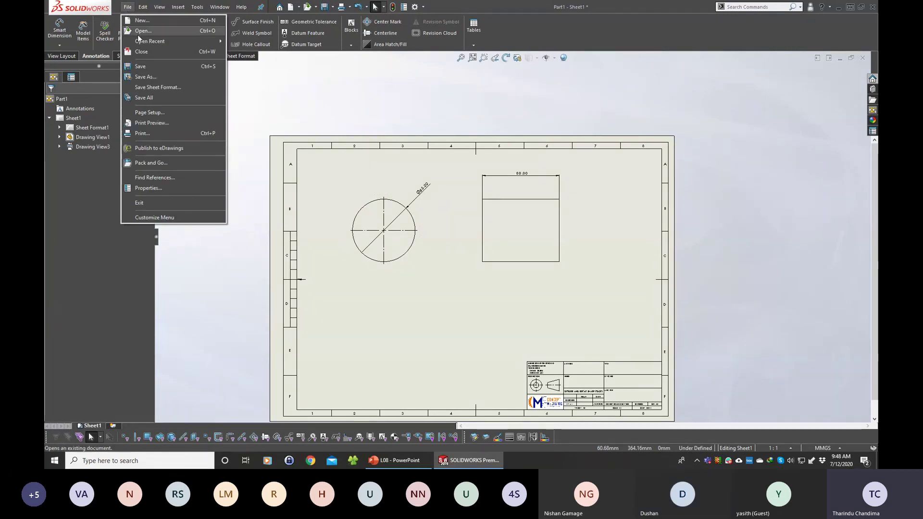
left_click(140, 68)
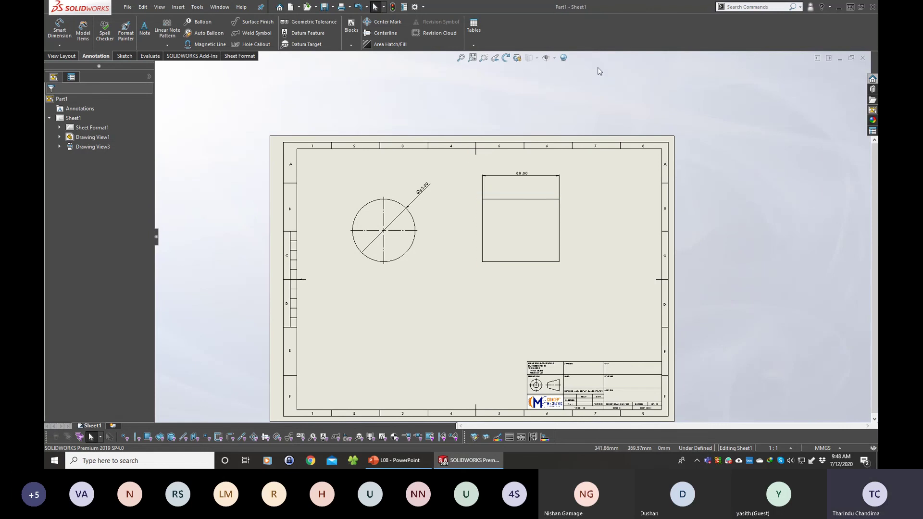
left_click(128, 6)
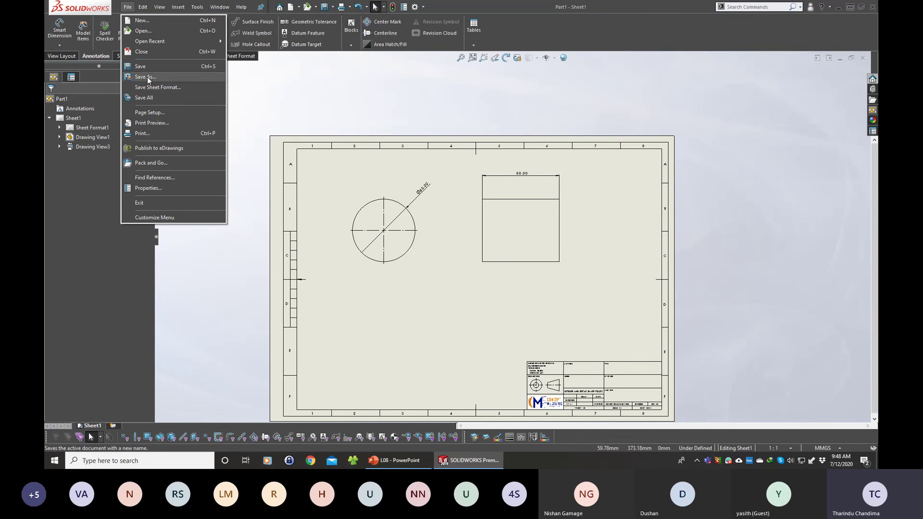
left_click(144, 77)
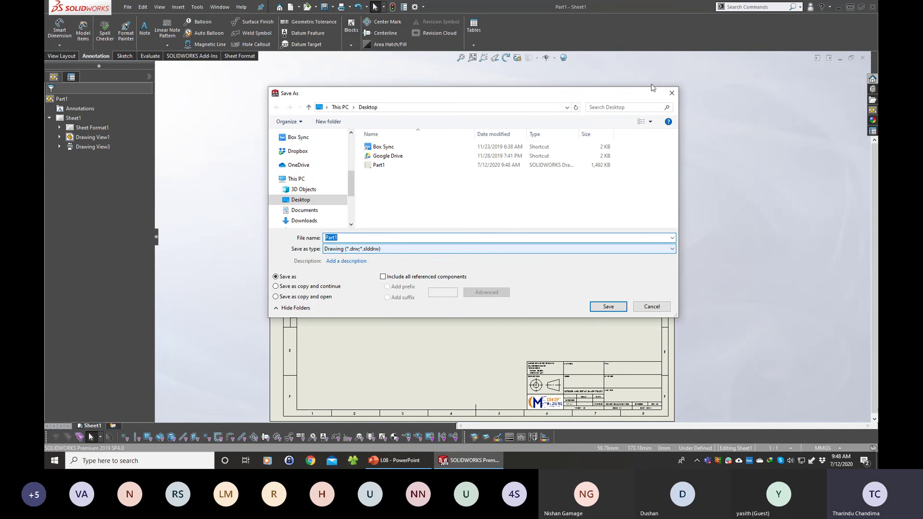
left_click(672, 93)
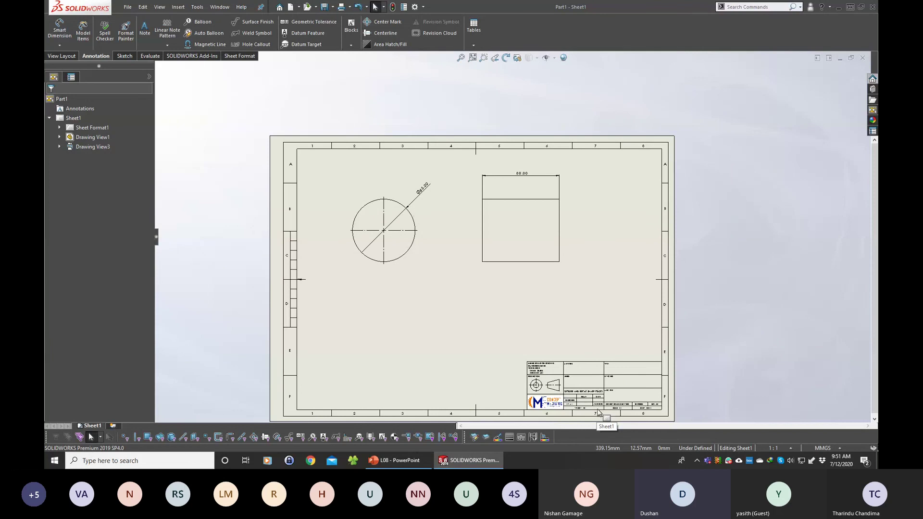
Start a new document of the Drawing type.
left_click(290, 7)
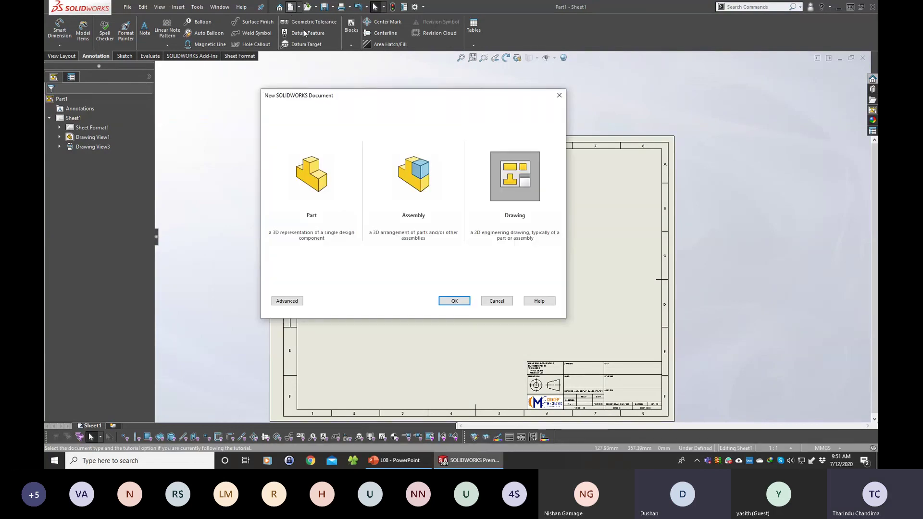
left_click_drag(345, 94, 324, 92)
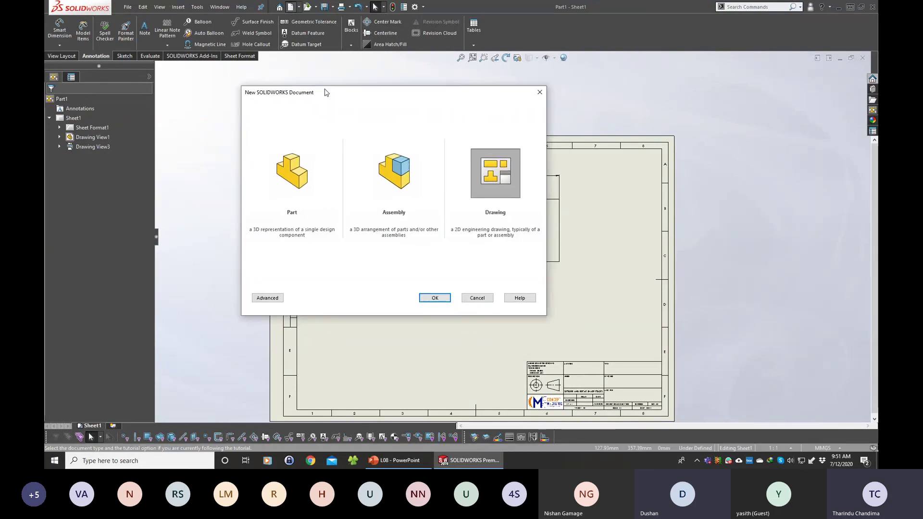
left_click(490, 185)
left_click_drag(454, 96, 449, 91)
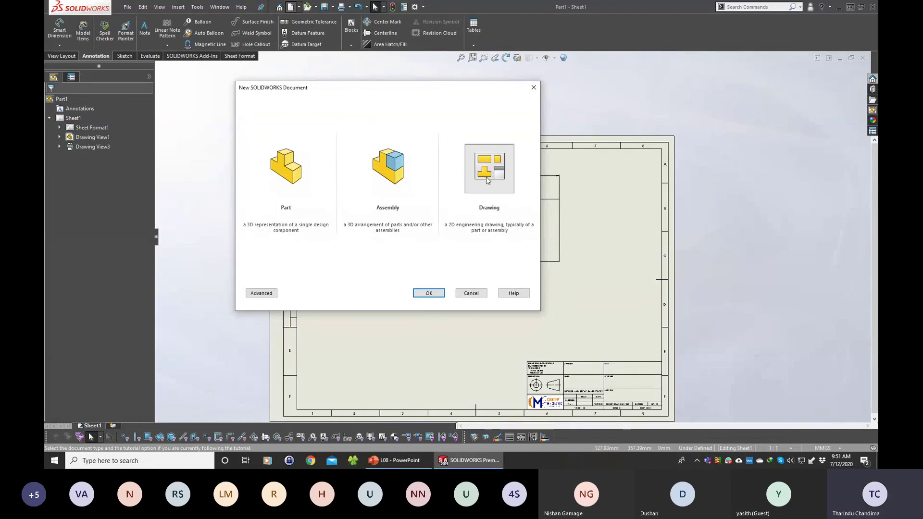
left_click(430, 293)
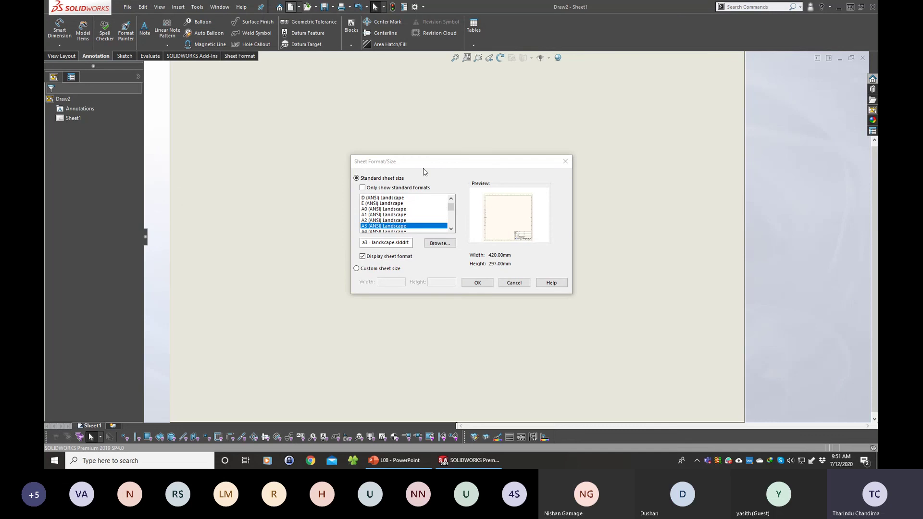
Choose the standard sheet size A2 (ISO) for the new drawing.
left_click_drag(423, 168, 413, 159)
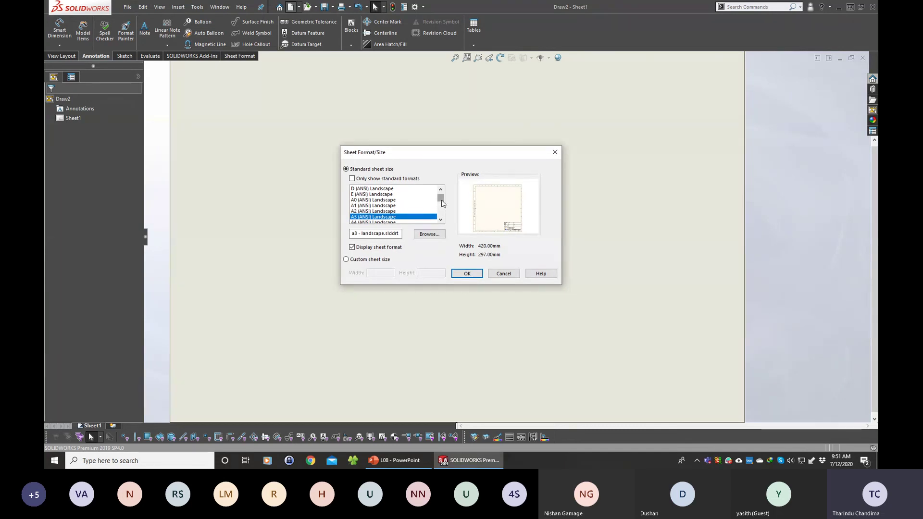
mouse_move(442, 201)
left_mouse_down()
mouse_move(441, 217)
mouse_move(441, 199)
left_mouse_up()
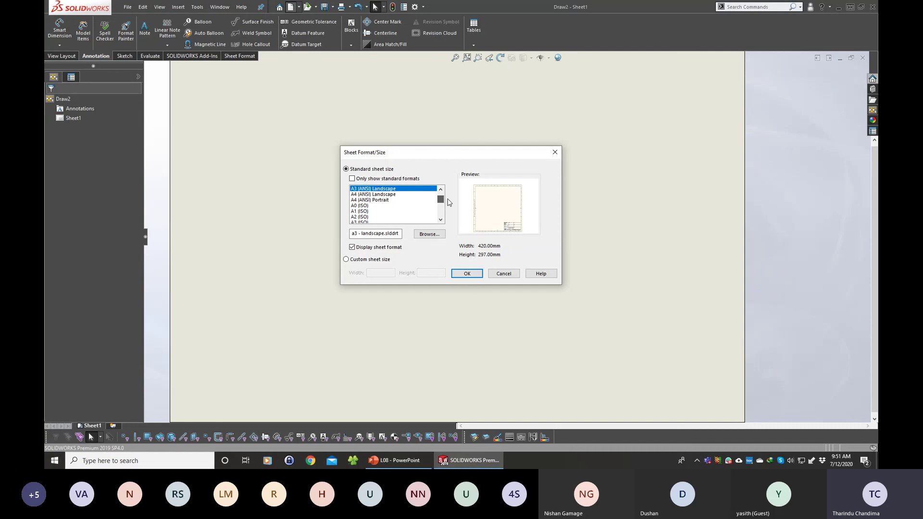
left_click(362, 217)
scroll(402, 210, "down", 1)
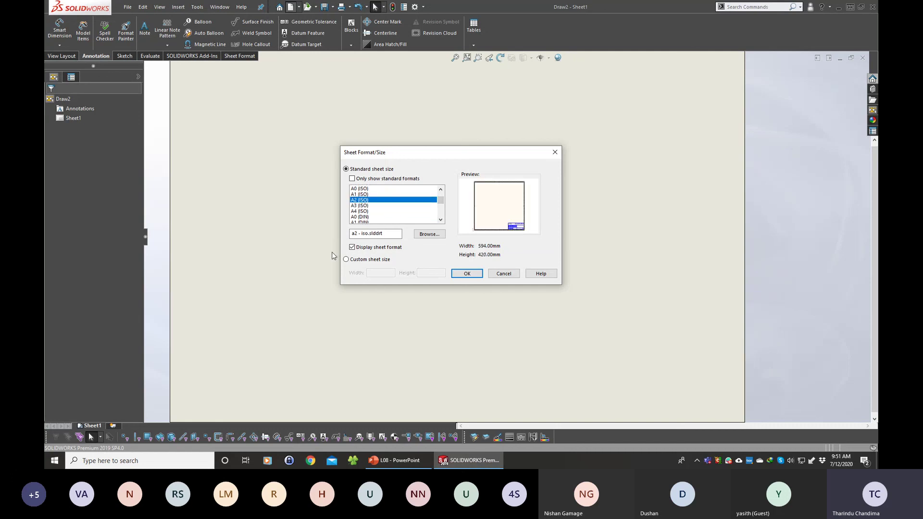
left_click(361, 261)
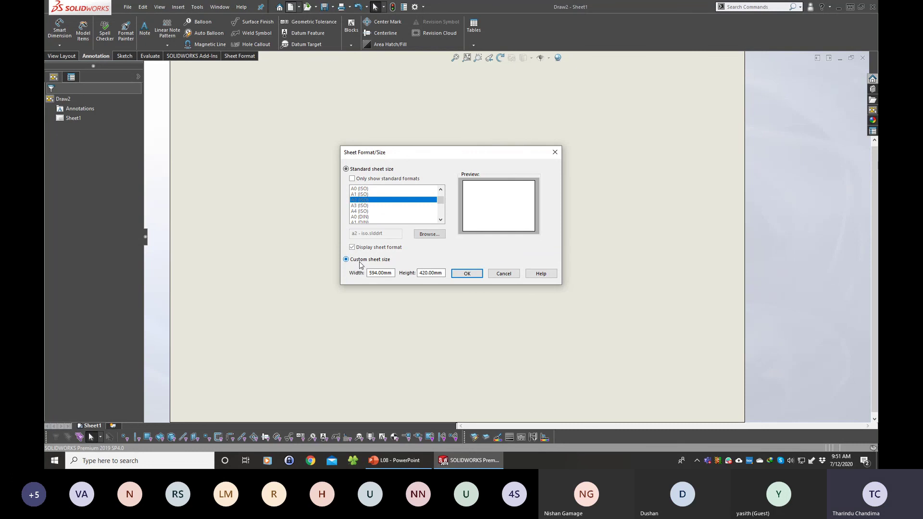
left_click(430, 273)
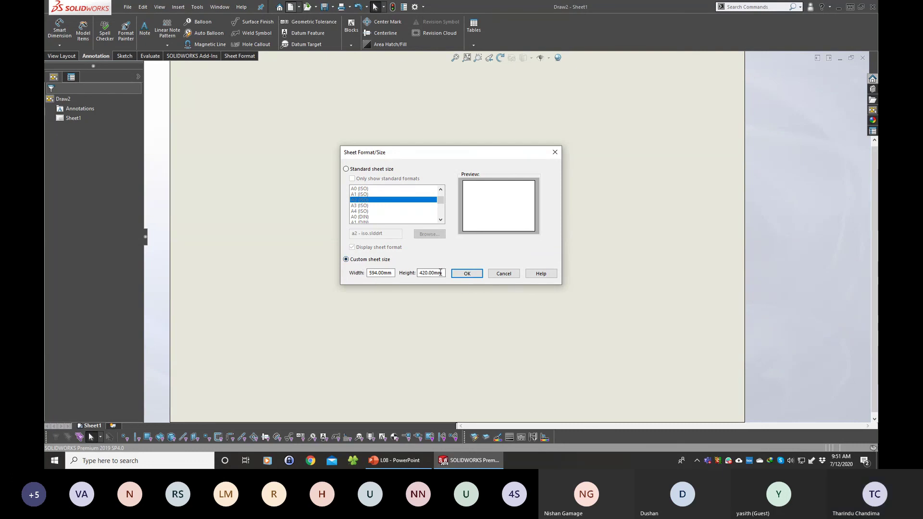
left_click_drag(443, 273, 375, 269)
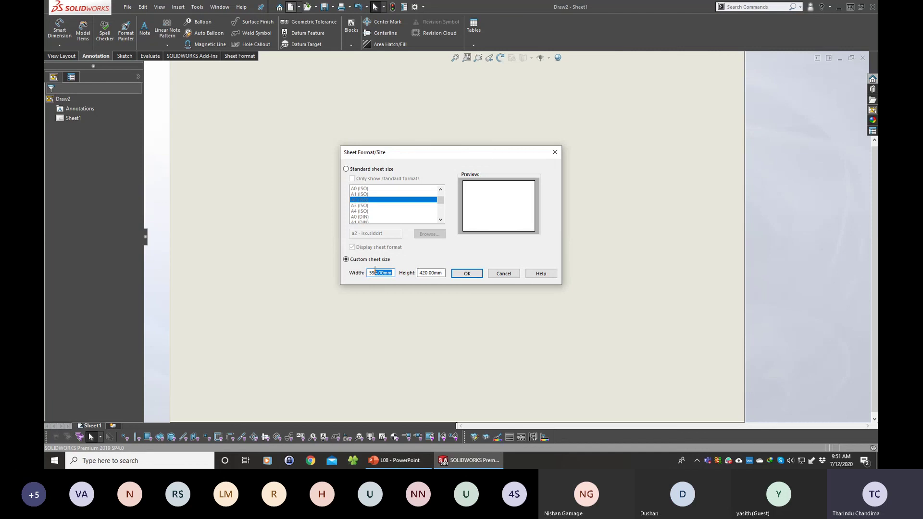
Switch back to the standard sheet size option and create the A2 (ISO) sheet with its sheet format displayed.
left_click(346, 169)
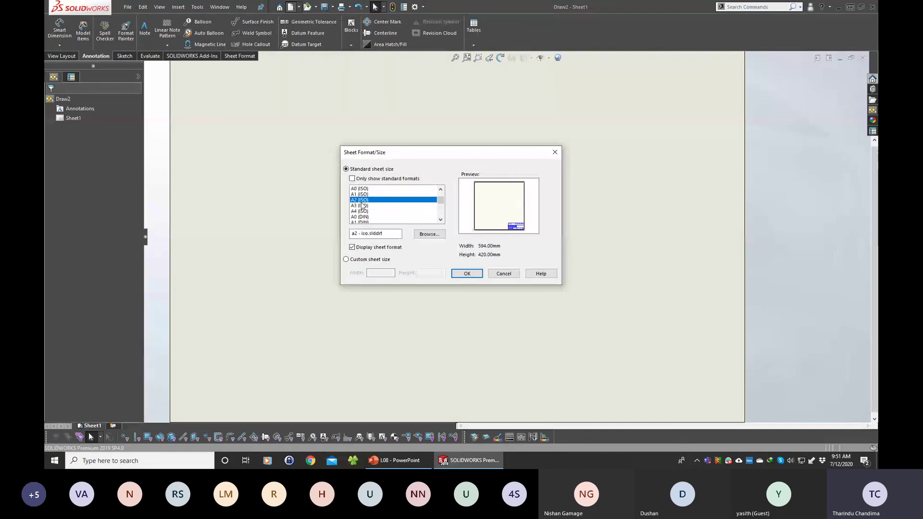
left_click(472, 272)
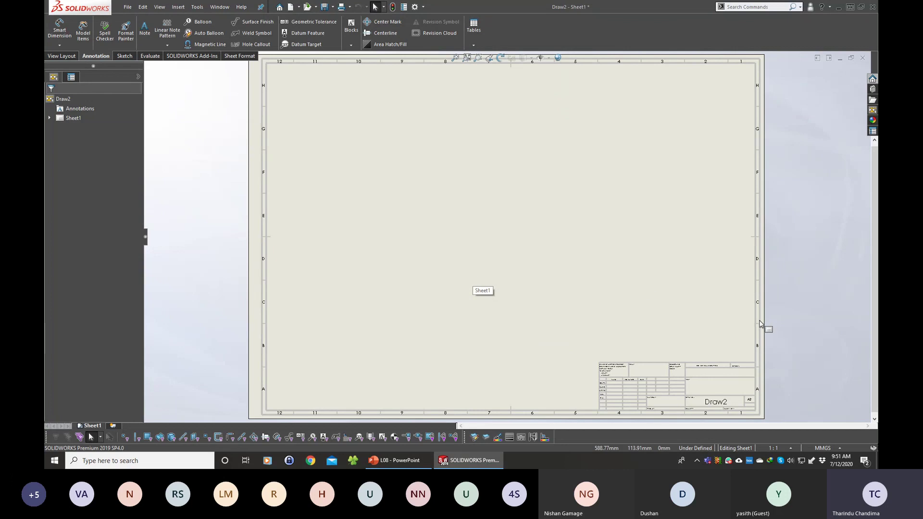
Examine the A2 sheet's title block, including the tolerance, finish, name, signature, date, material and title fields.
scroll(702, 339, "up", 3)
scroll(590, 322, "down", 3)
scroll(626, 308, "down", 5)
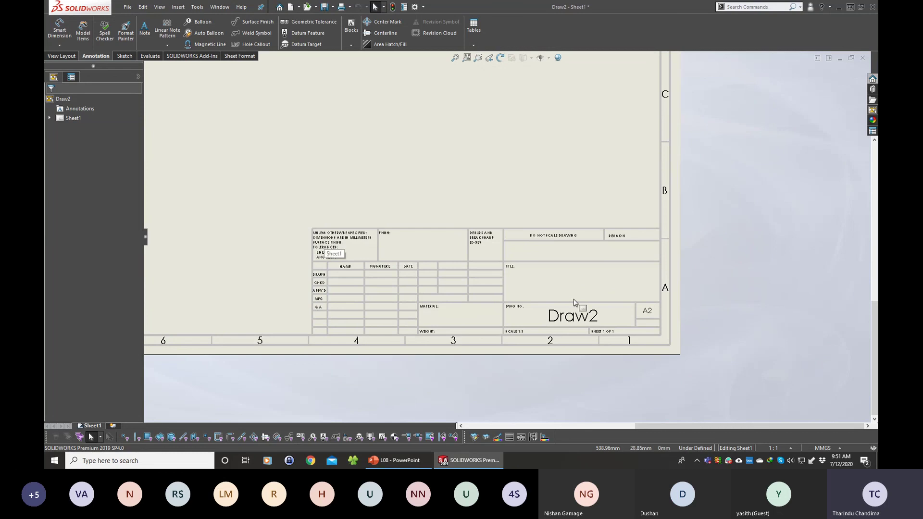
scroll(597, 318, "down", 5)
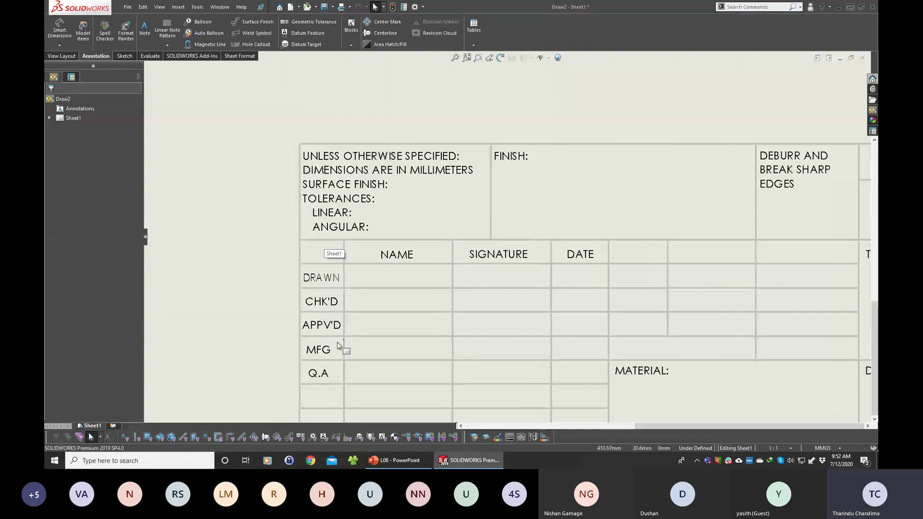
middle_click_drag(345, 358, 339, 358)
scroll(330, 353, "down", 1)
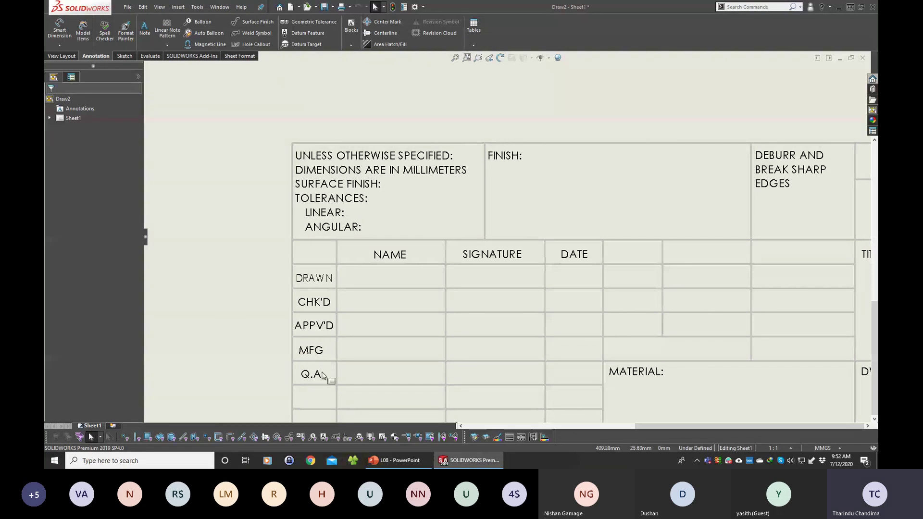
scroll(544, 369, "up", 3)
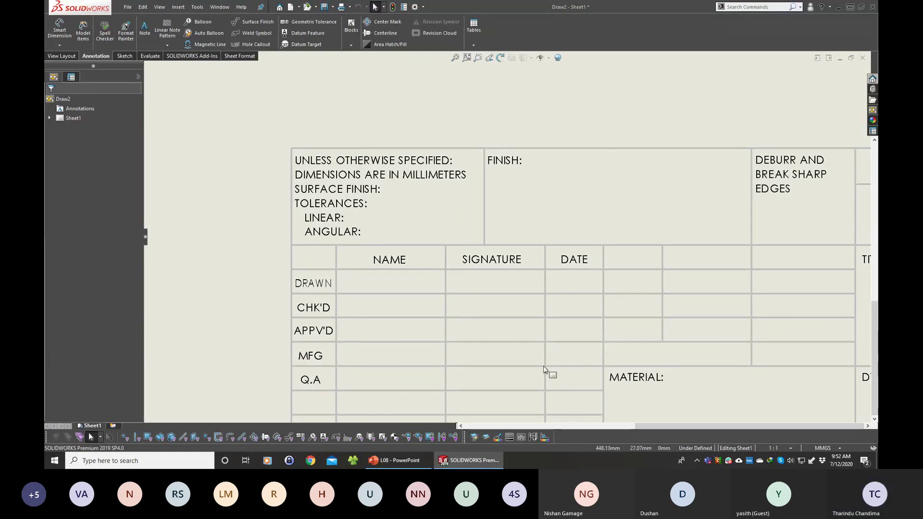
scroll(524, 208, "up", 3)
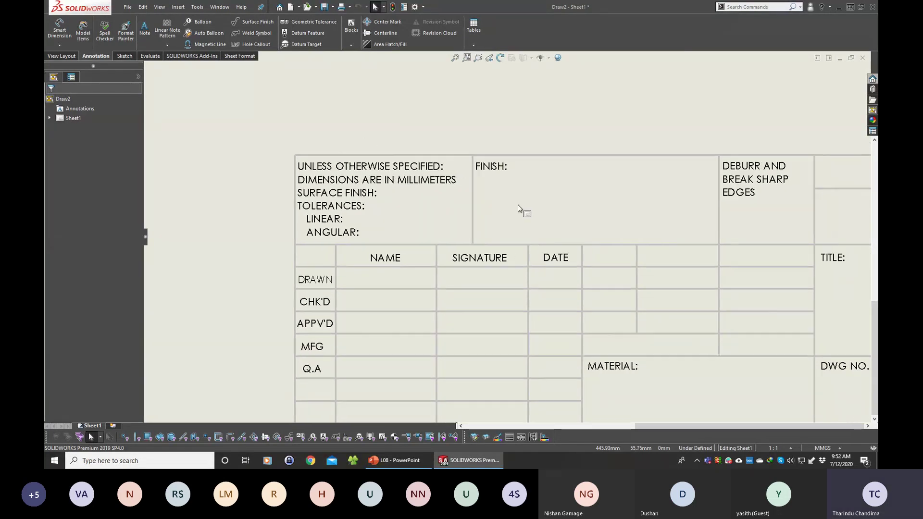
scroll(631, 224, "up", 4)
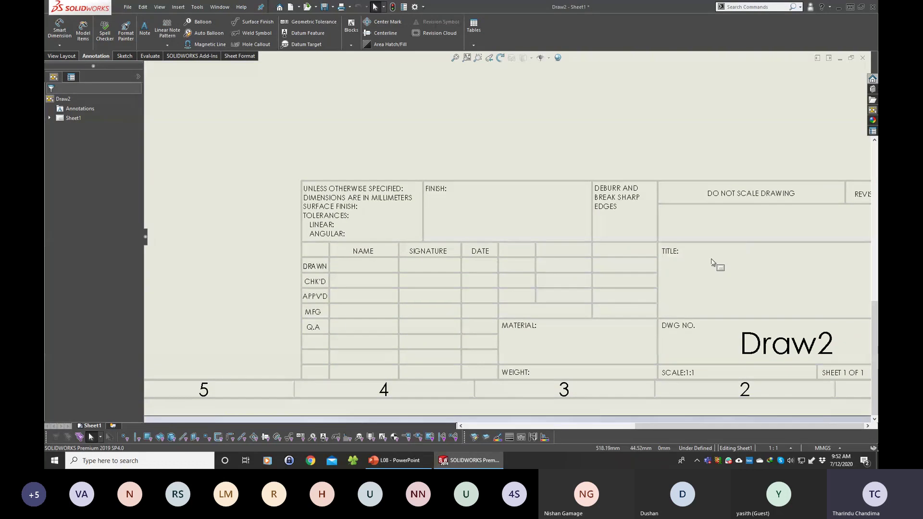
In Sheet1's properties, try the D and A2 (ANSI) Landscape sizes, choose A4 (ANSI) Landscape, and apply the changes.
scroll(716, 356, "up", 5)
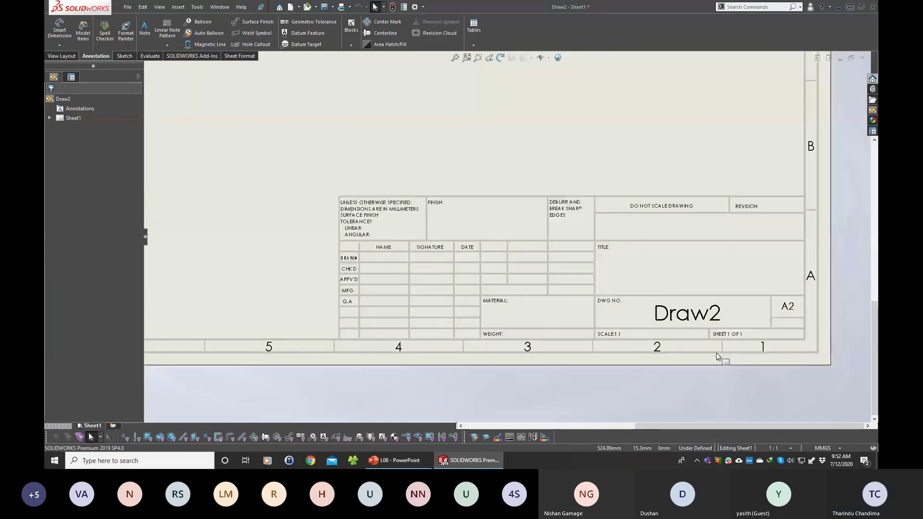
scroll(716, 356, "up", 5)
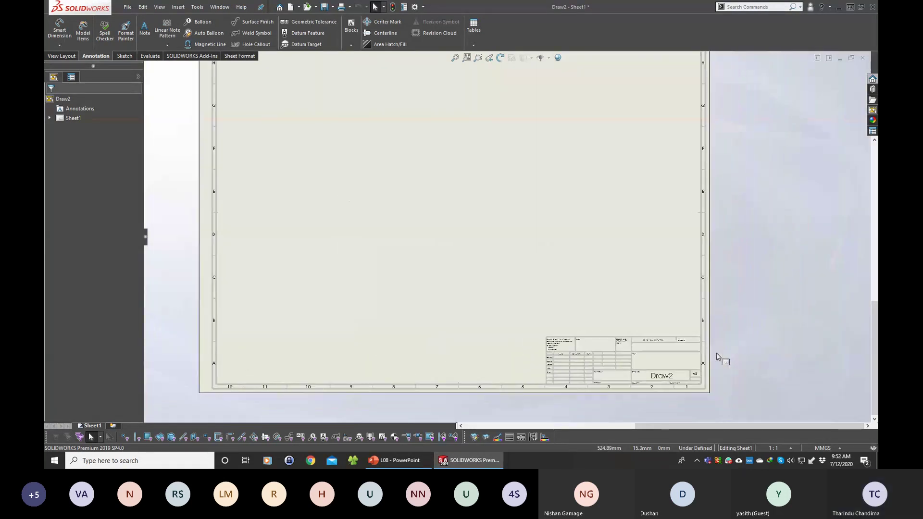
scroll(423, 354, "down", 1)
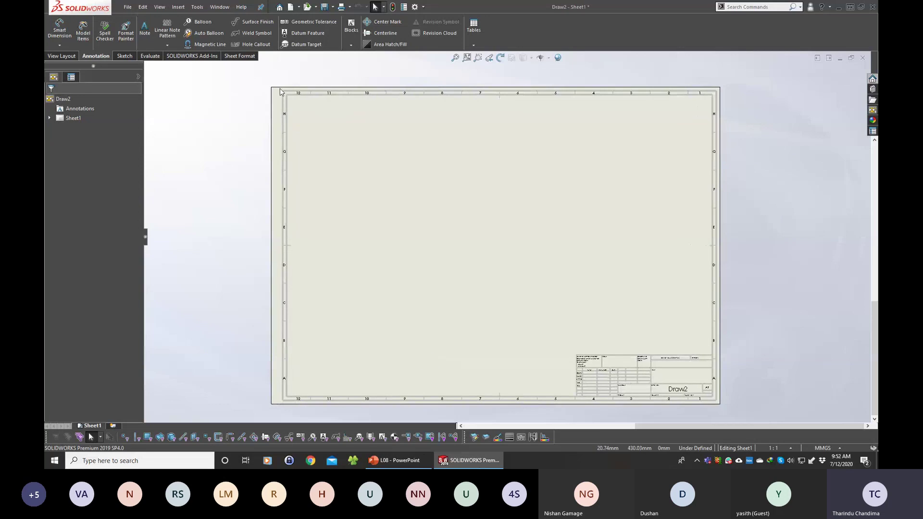
scroll(699, 299, "down", 1)
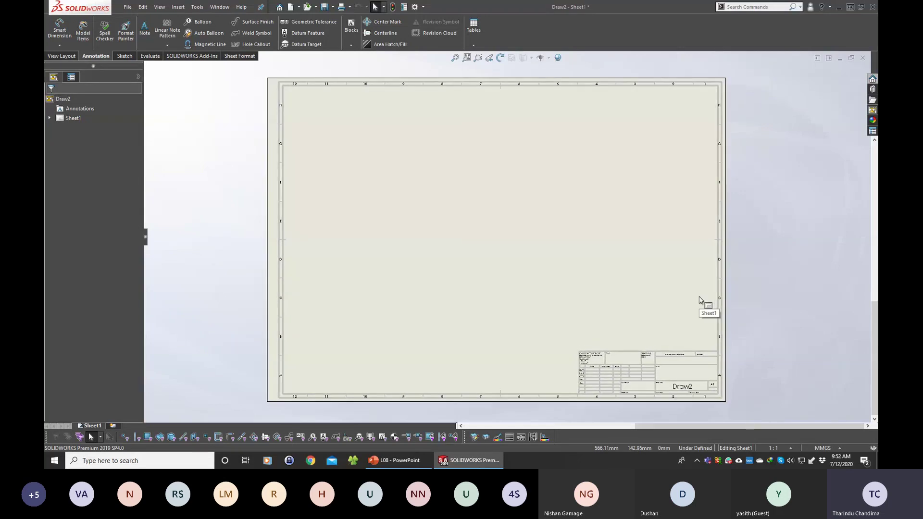
right_click(94, 427)
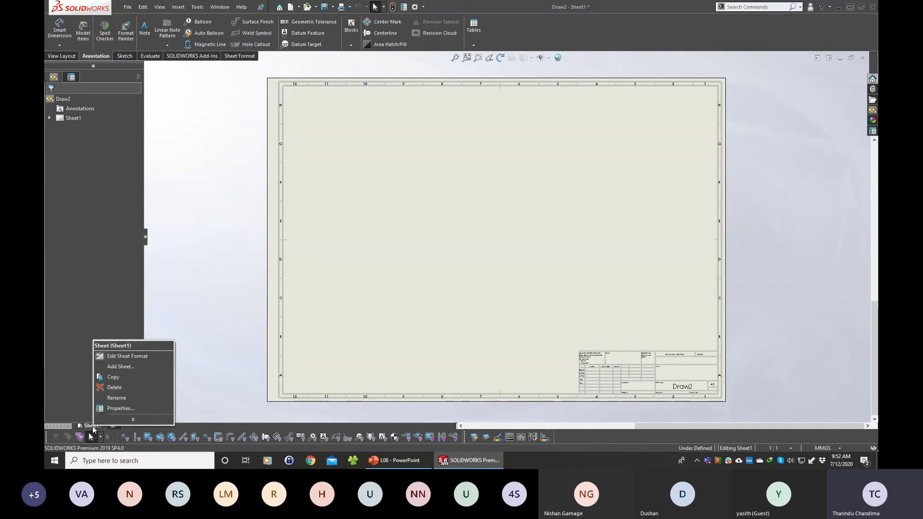
left_click(126, 408)
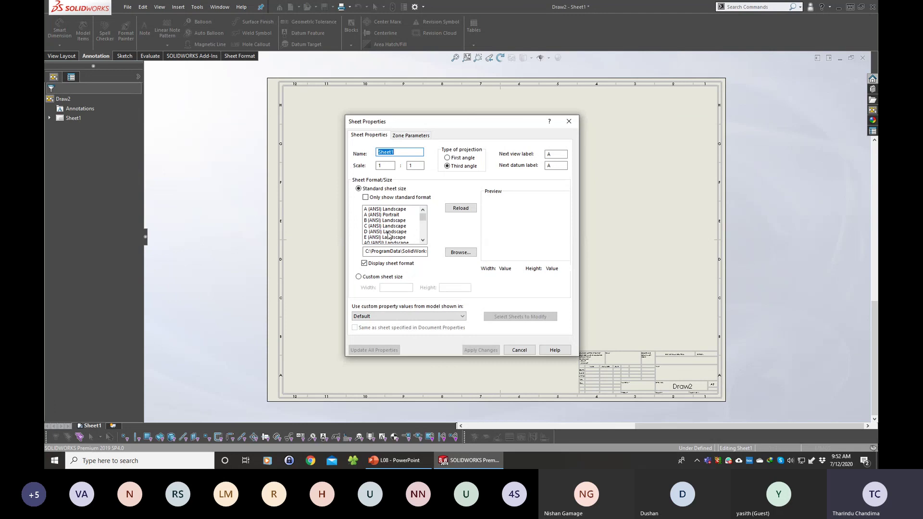
left_click(390, 232)
scroll(407, 221, "down", 1)
scroll(407, 222, "down", 1)
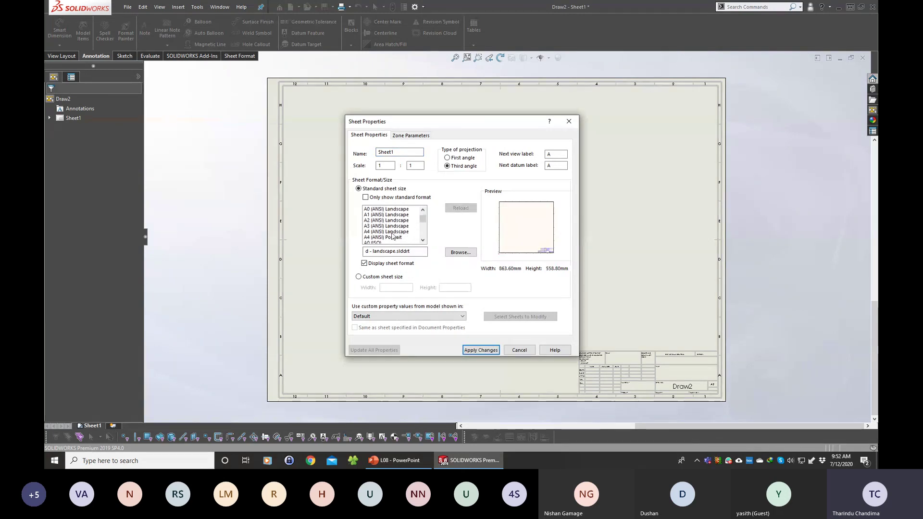
left_click(385, 221)
left_click(385, 226)
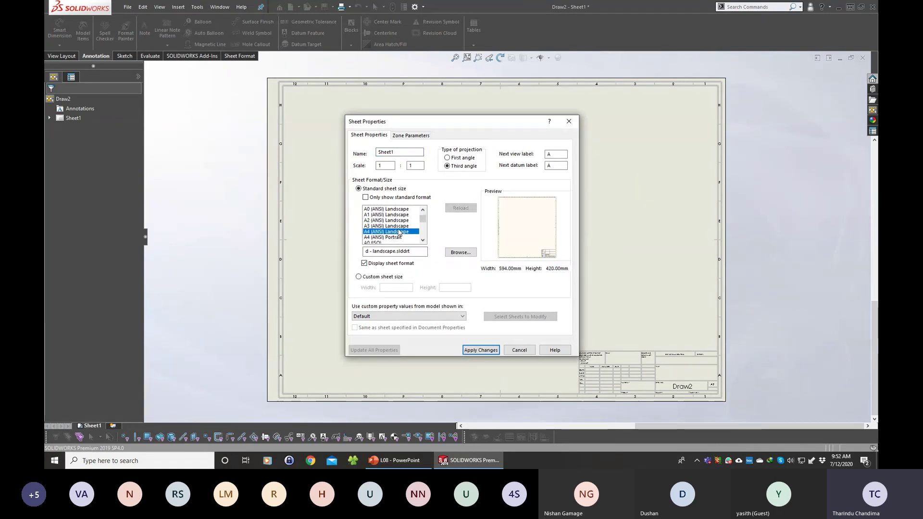
left_click(478, 352)
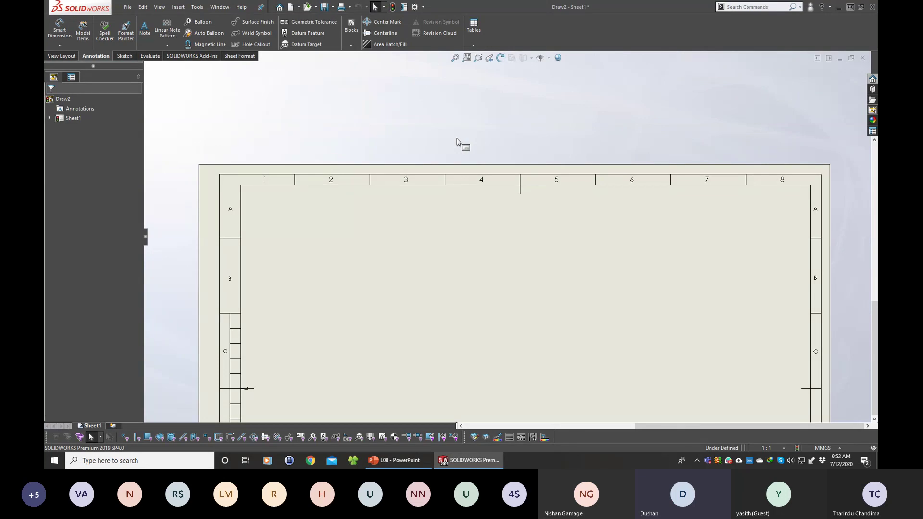
Close the Draw2 drawing without saving it and return to the Part1 drawing.
left_click(862, 58)
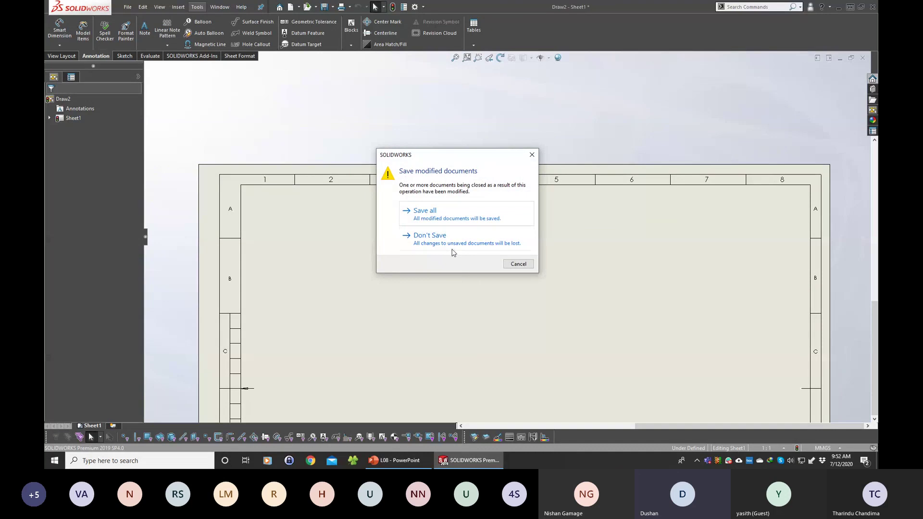
left_click(450, 242)
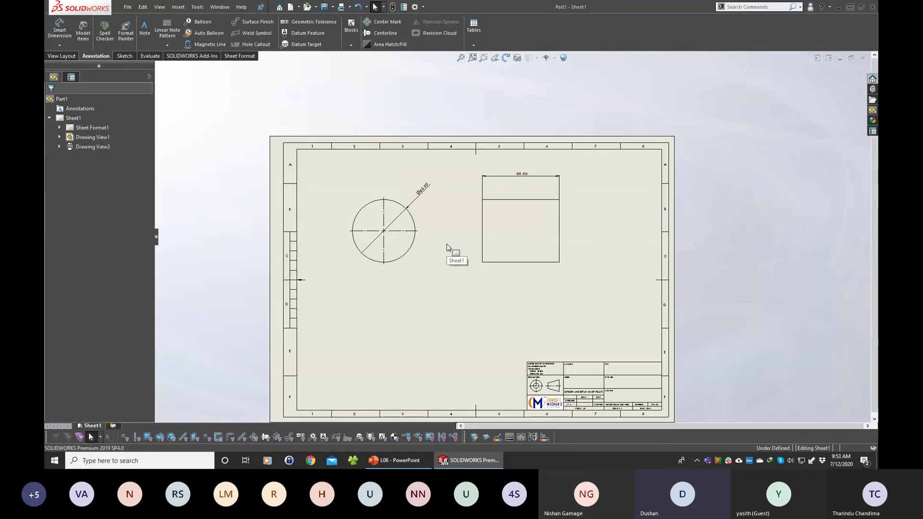